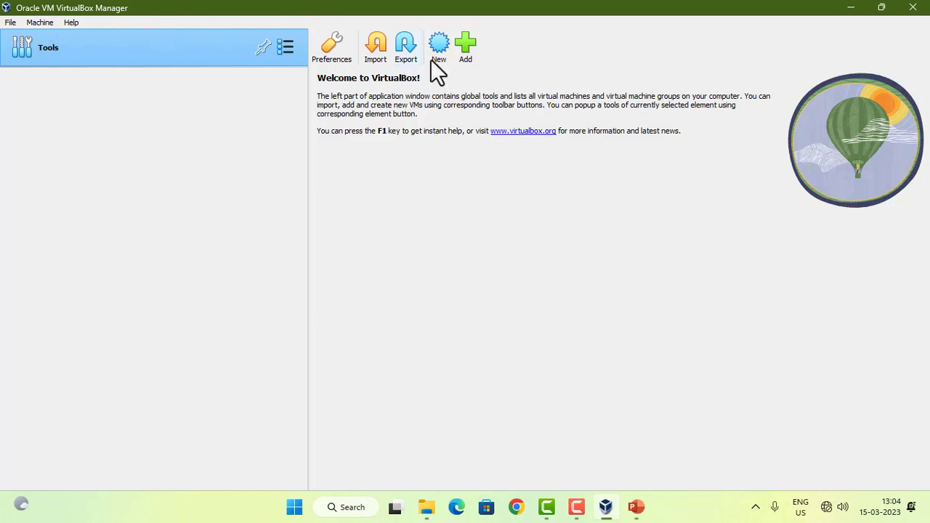
Step: Check the installed VirtualBox version in the program's About information and close it
click(64, 21)
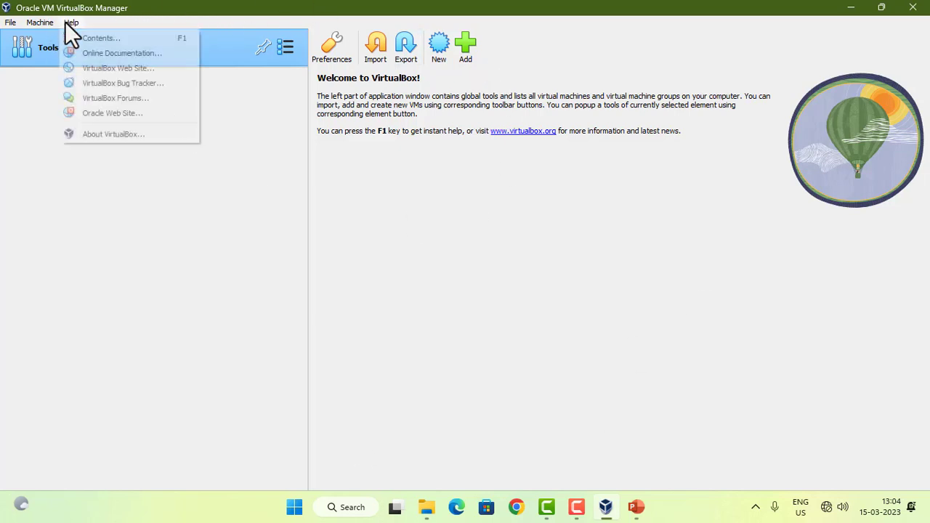
click(106, 132)
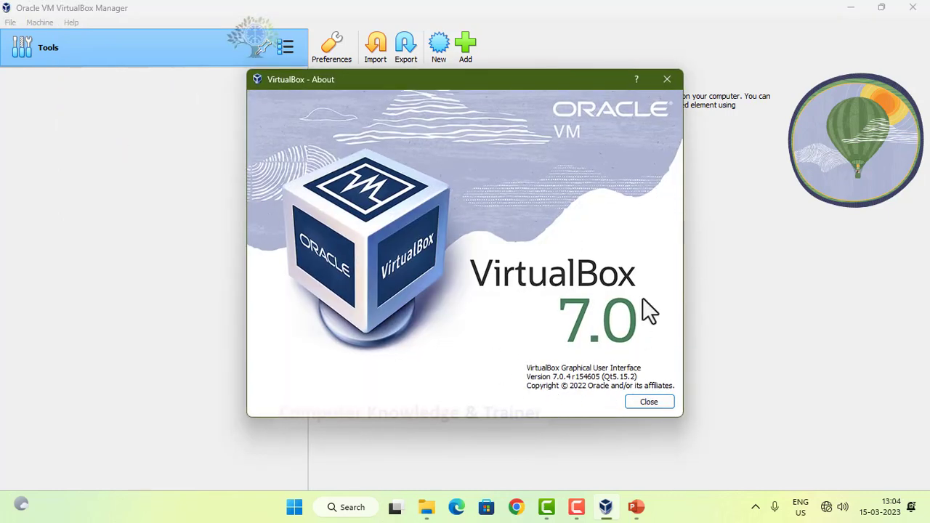
click(647, 403)
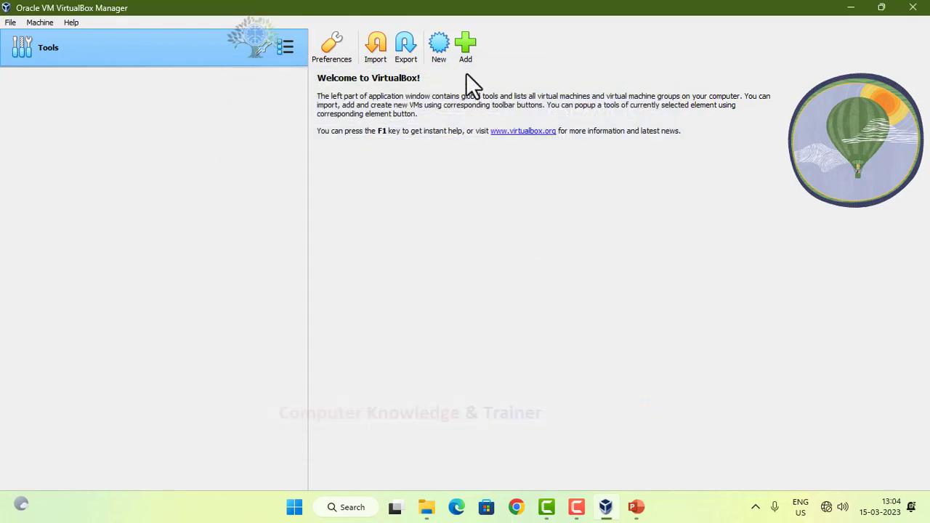
Step: Begin a new virtual machine named "window 11" with type Microsoft Windows and version Windows 11 (64-bit), keeping the default folder and no ISO image
click(436, 50)
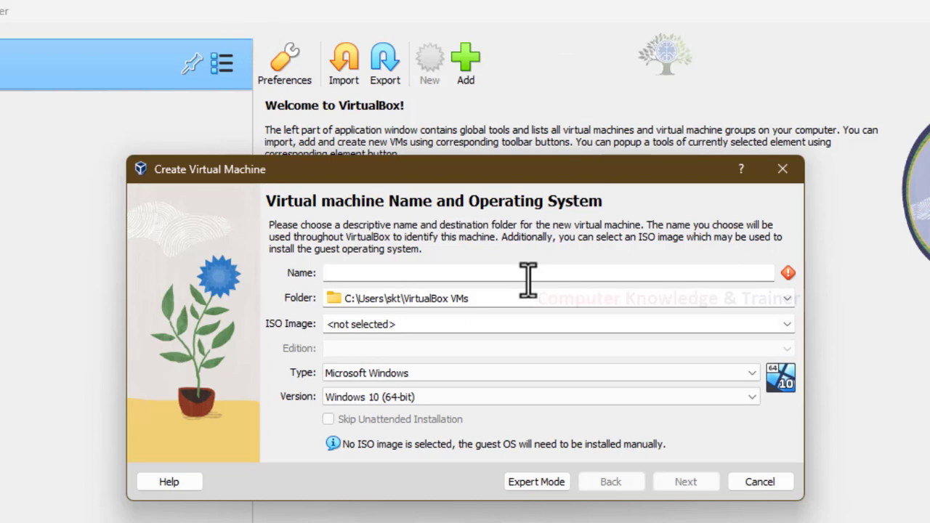
text(window 11)
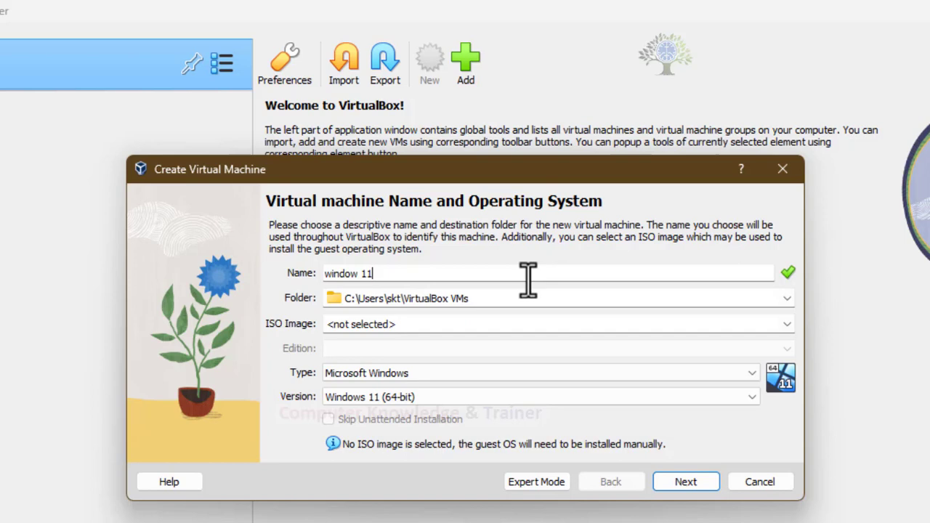
drag(373, 275, 289, 274)
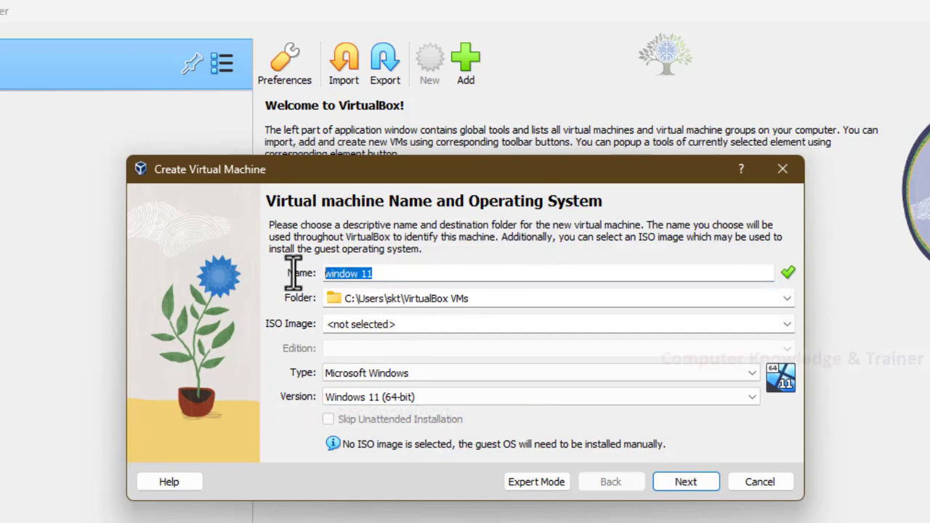
click(521, 300)
drag(499, 303, 288, 305)
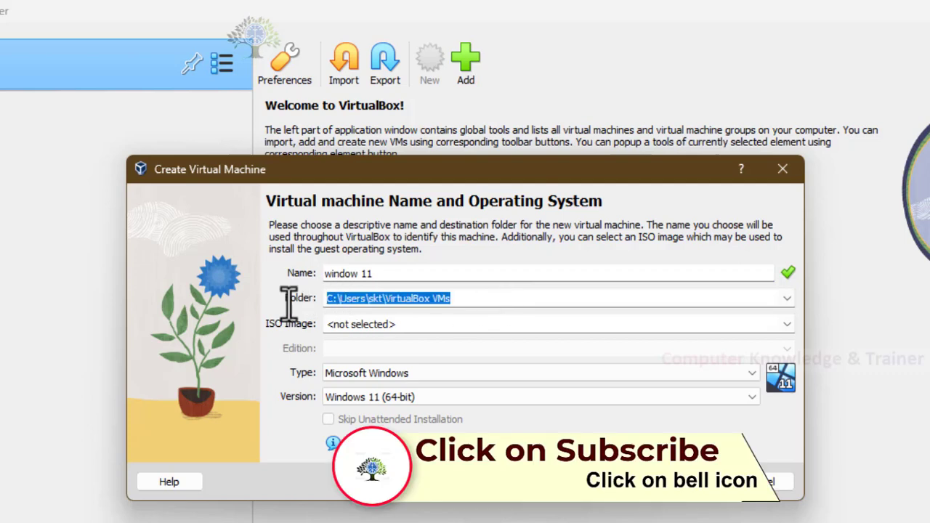
click(456, 329)
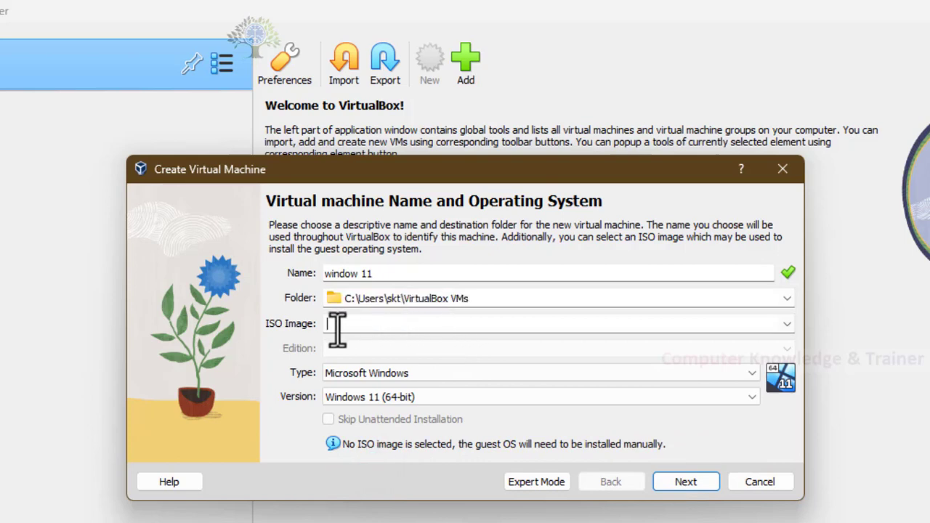
click(405, 378)
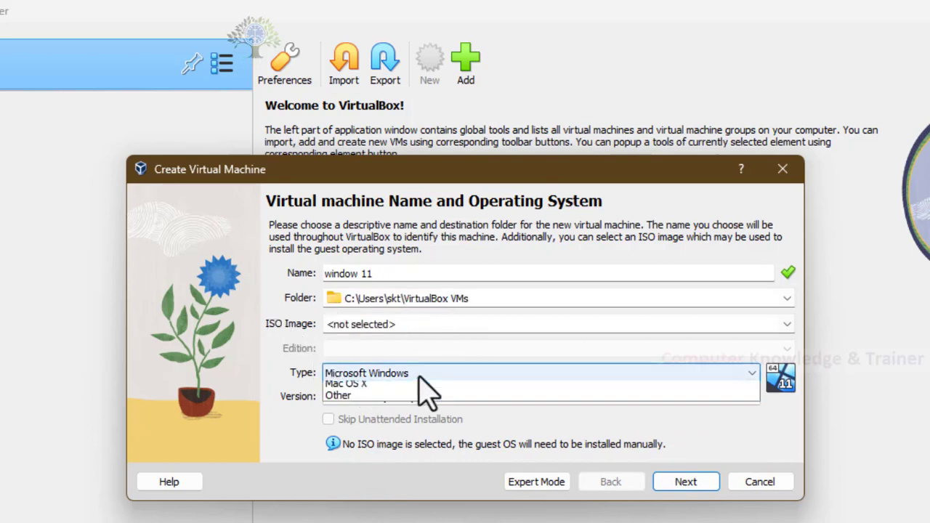
click(420, 378)
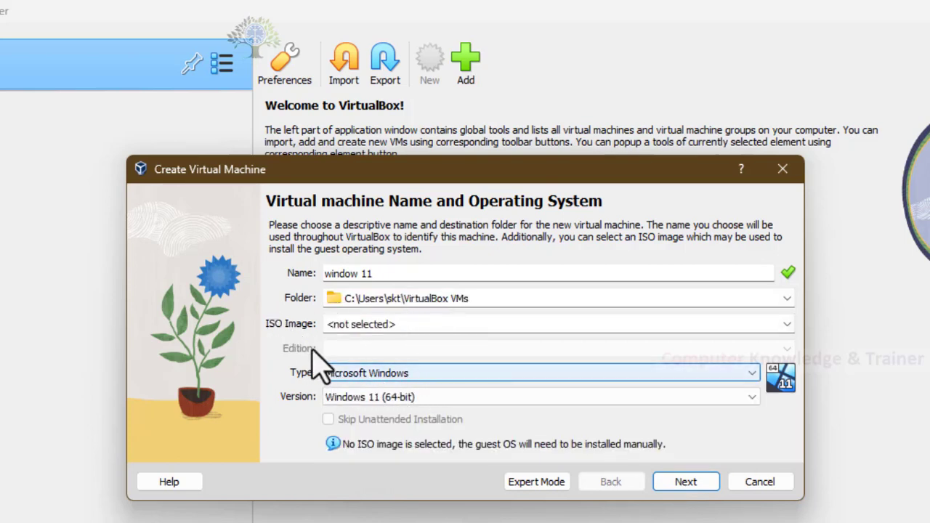
drag(370, 273, 321, 282)
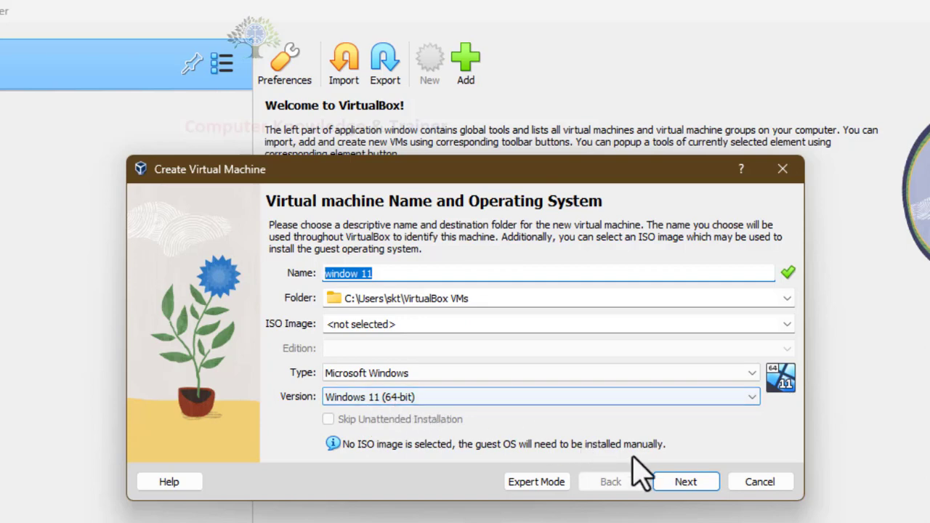
click(676, 484)
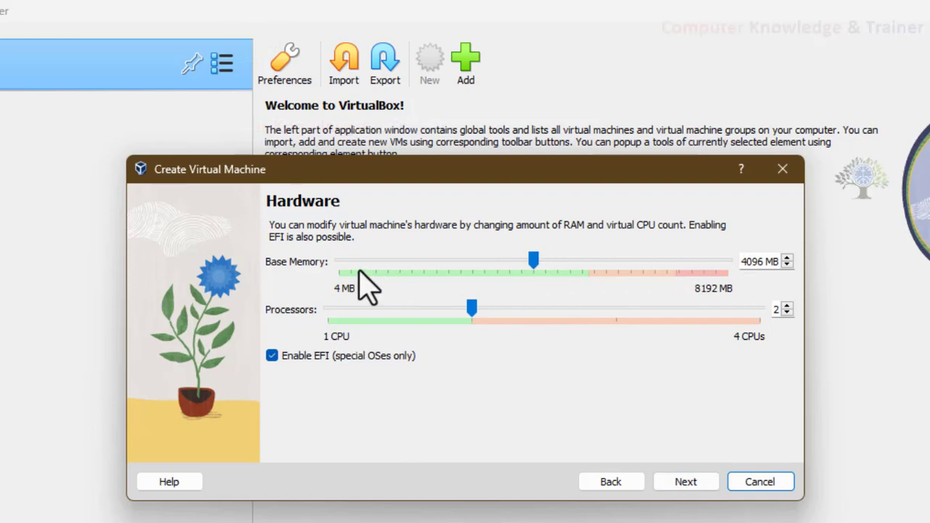
Step: Keep 4096 MB base memory and 2 processors, and finish creating the machine without a virtual hard disk
drag(759, 261, 726, 261)
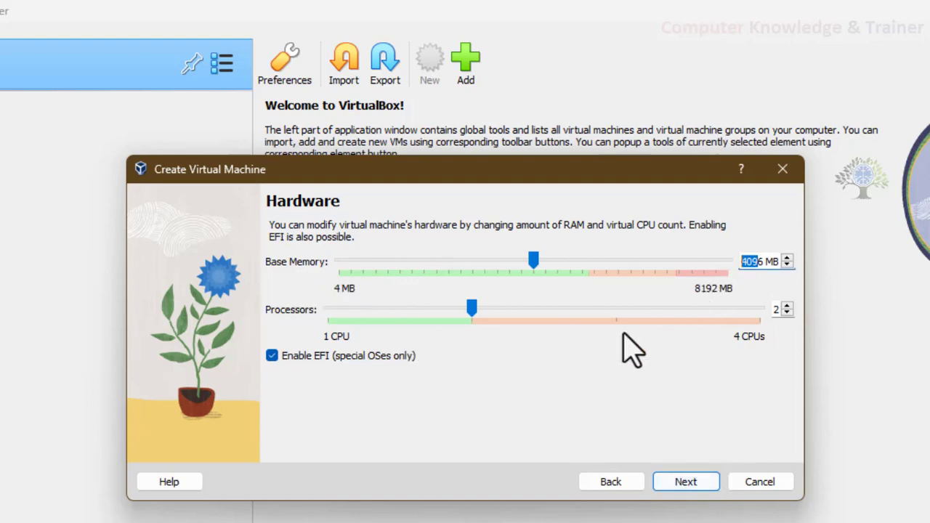
click(676, 487)
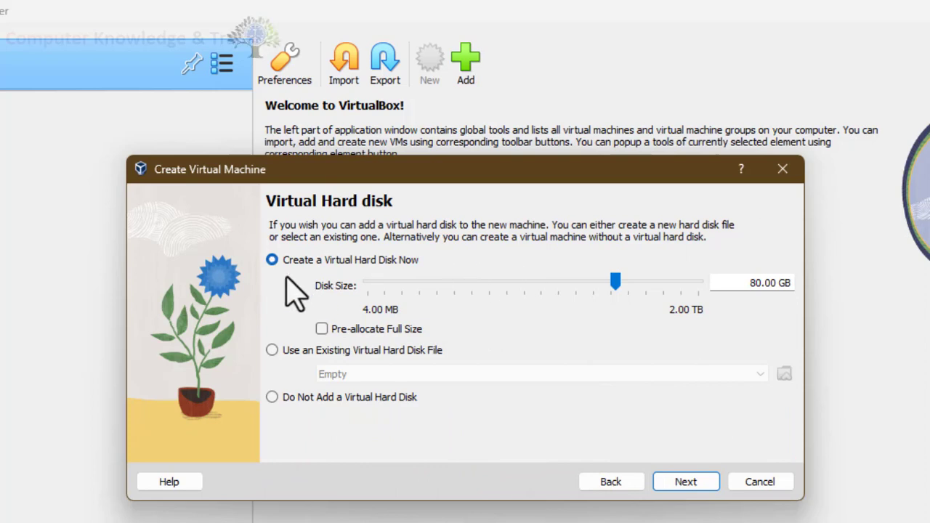
click(285, 398)
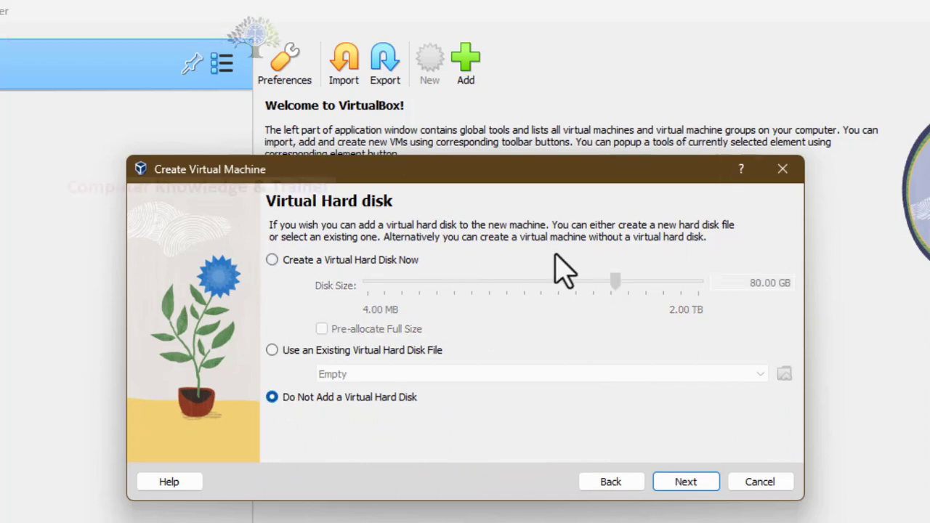
click(702, 481)
click(680, 484)
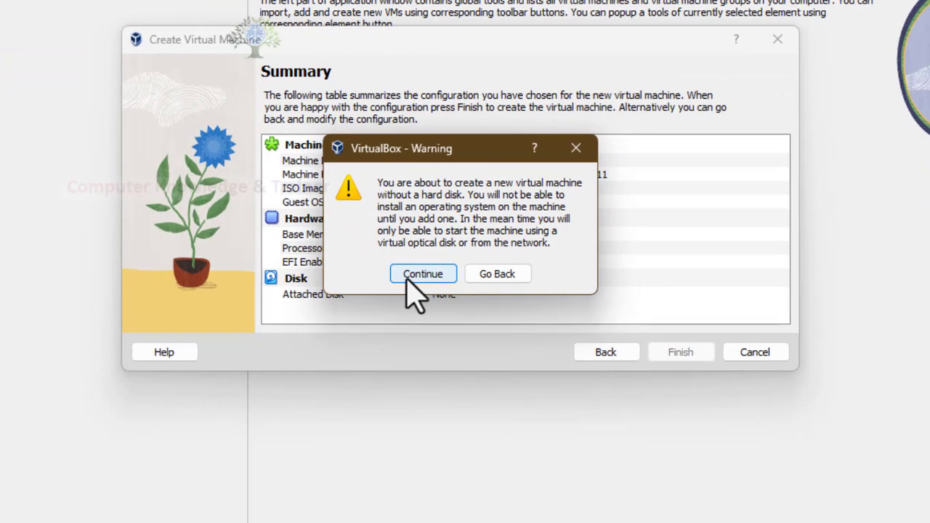
click(408, 281)
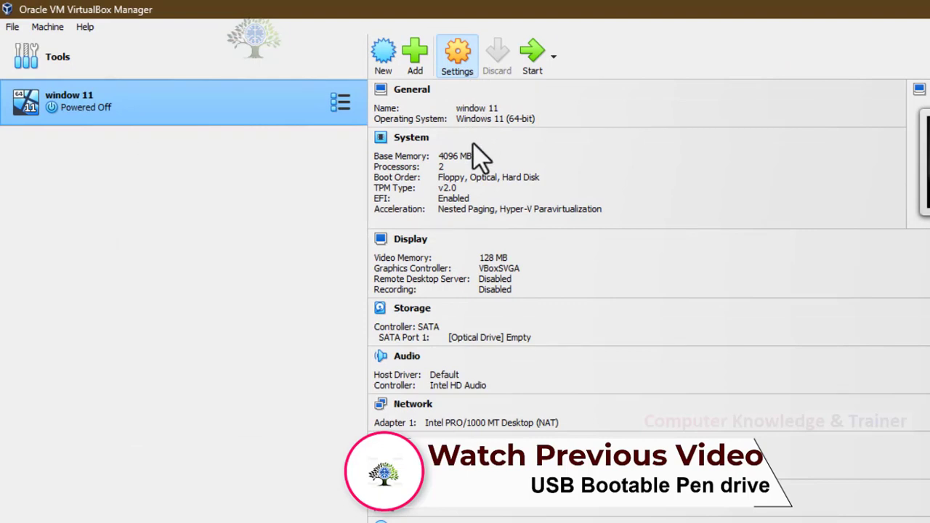
Step: Begin creating a hard disk for the machine's SATA controller, using the VHD (Virtual Hard Disk) type without pre-allocating full size
click(458, 55)
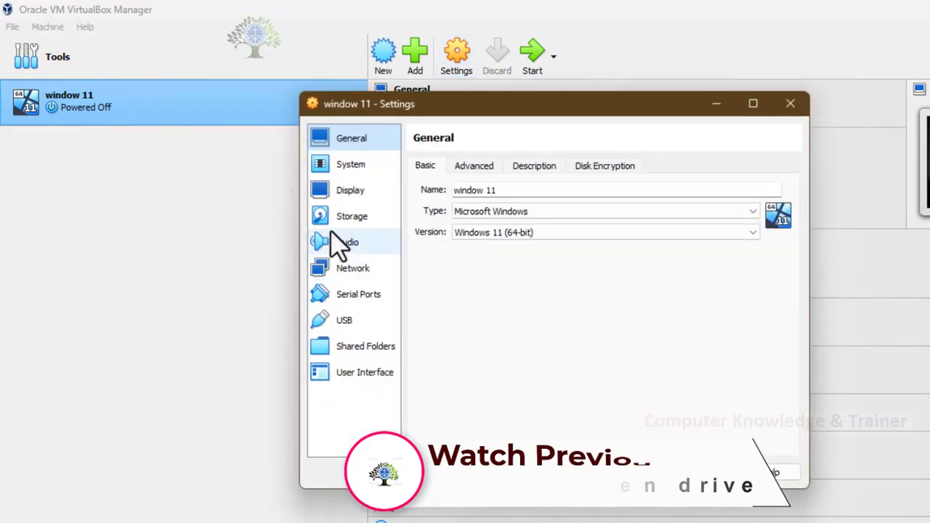
click(349, 225)
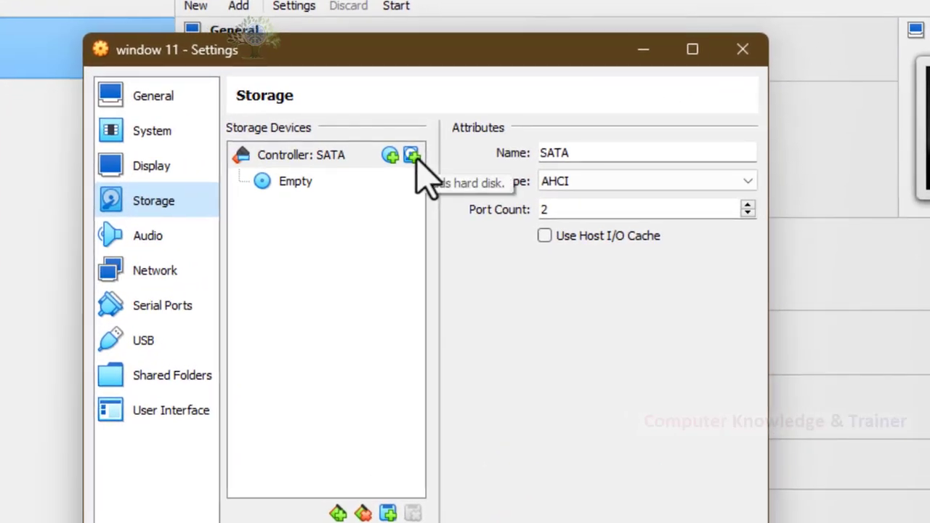
click(412, 155)
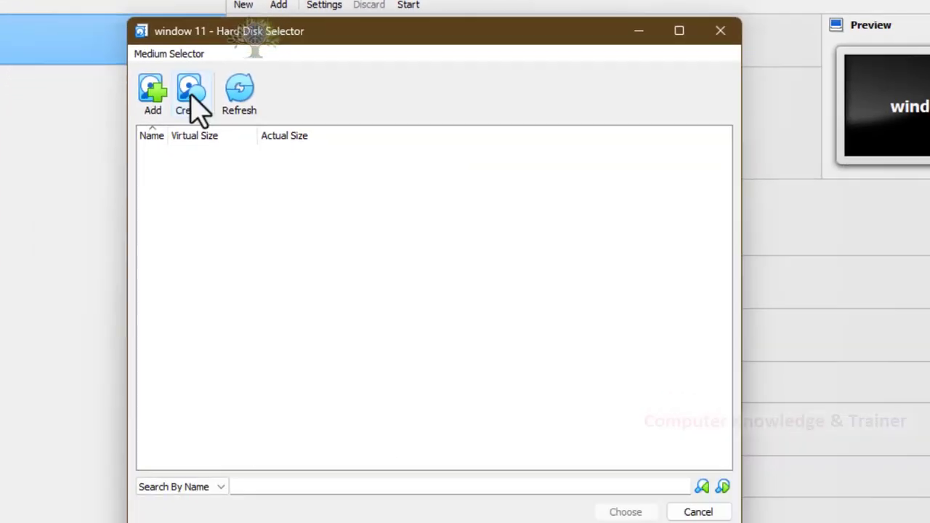
click(202, 91)
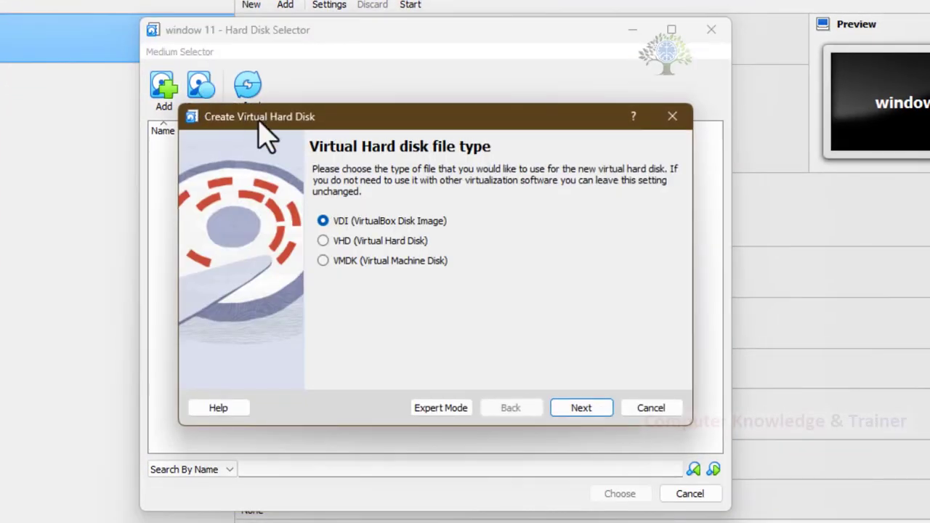
click(336, 245)
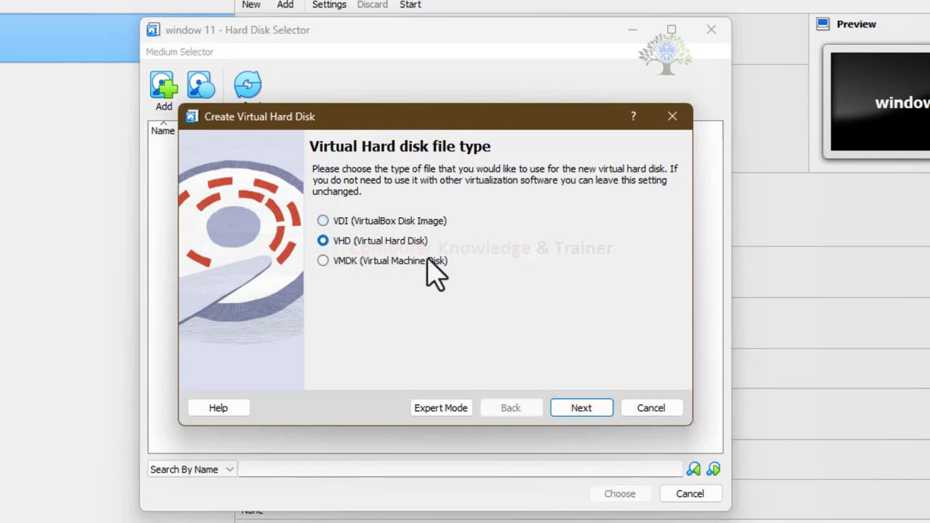
click(578, 408)
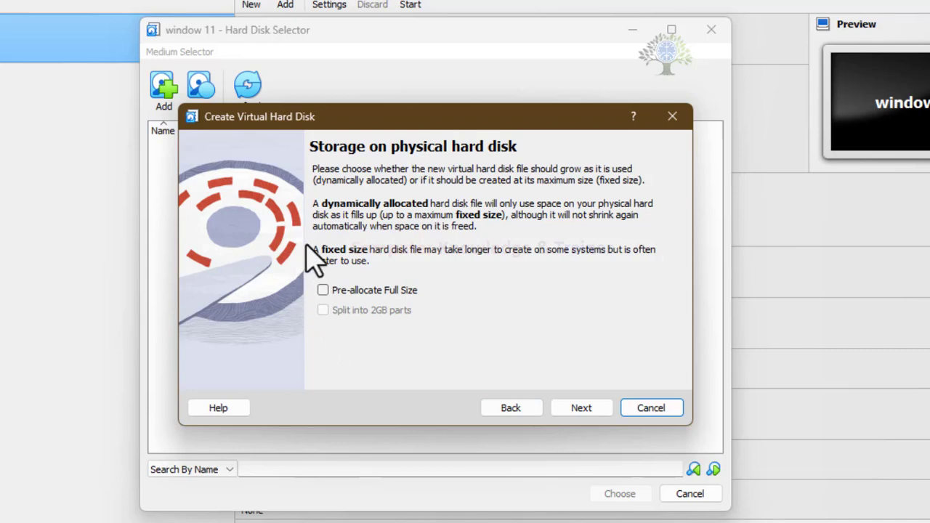
click(582, 407)
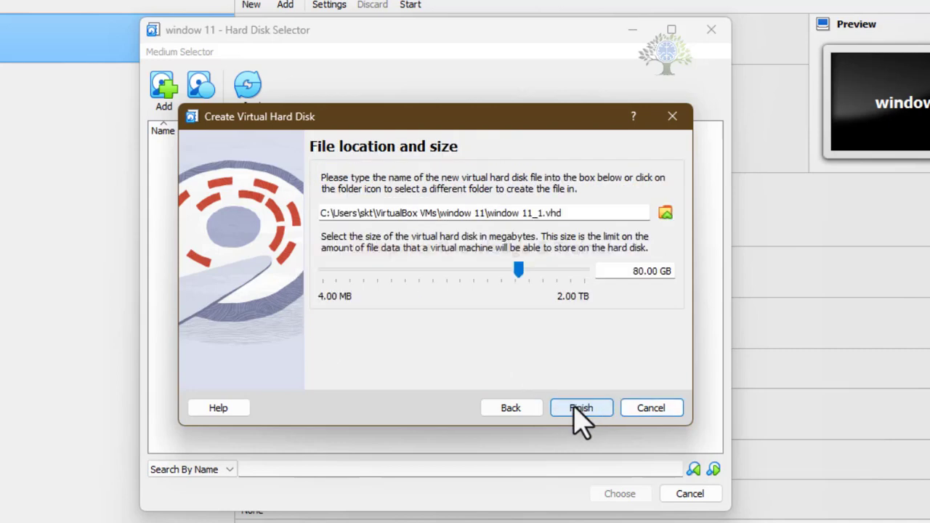
Step: Create the virtual hard disk file as window 11_1.vhd in the VHD folder of drive G: with a size of 40 GB
click(617, 276)
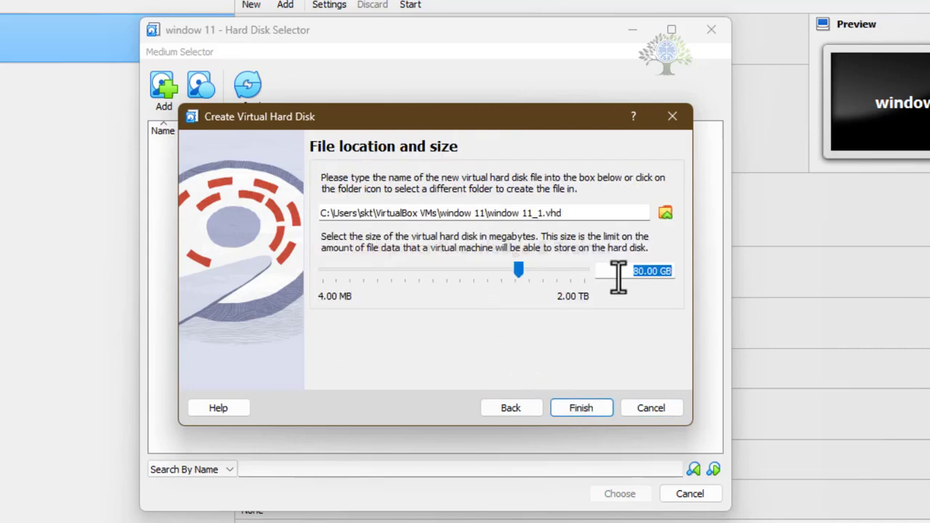
click(665, 214)
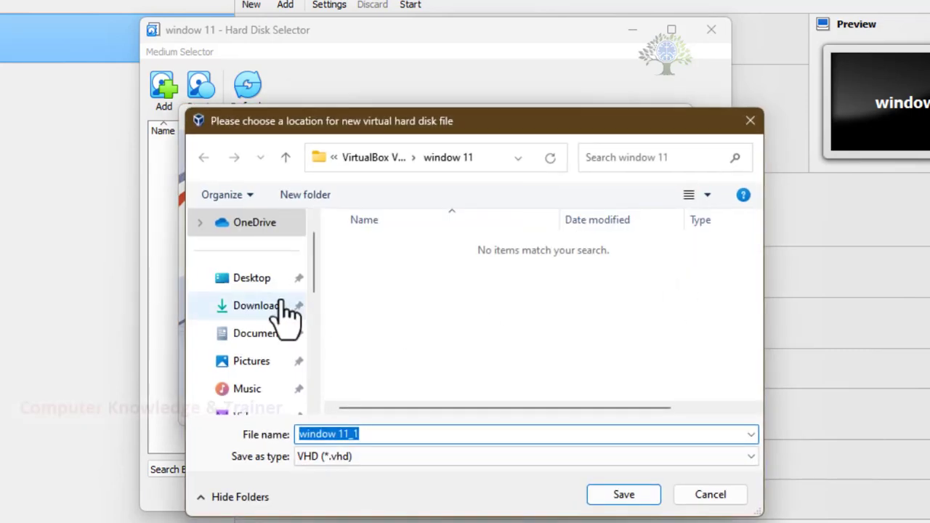
scroll(266, 301, down, 10)
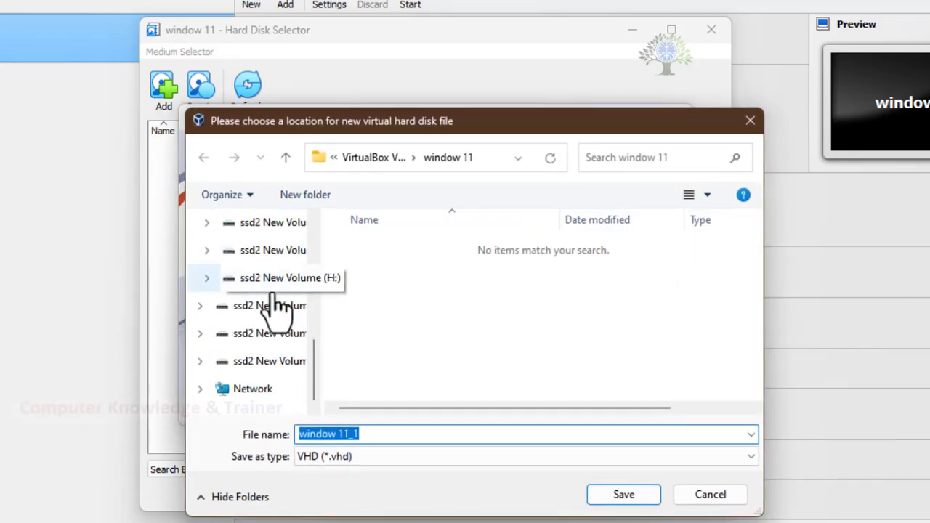
click(222, 335)
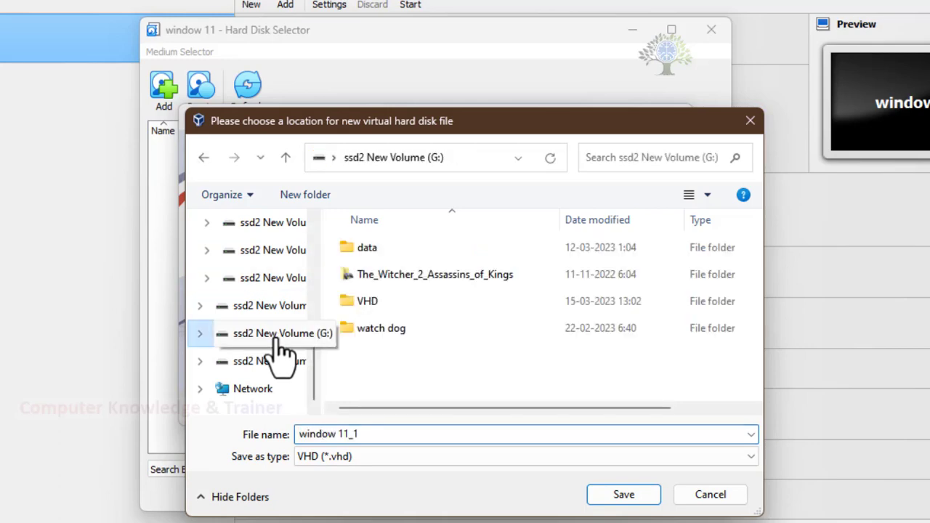
double_click(347, 303)
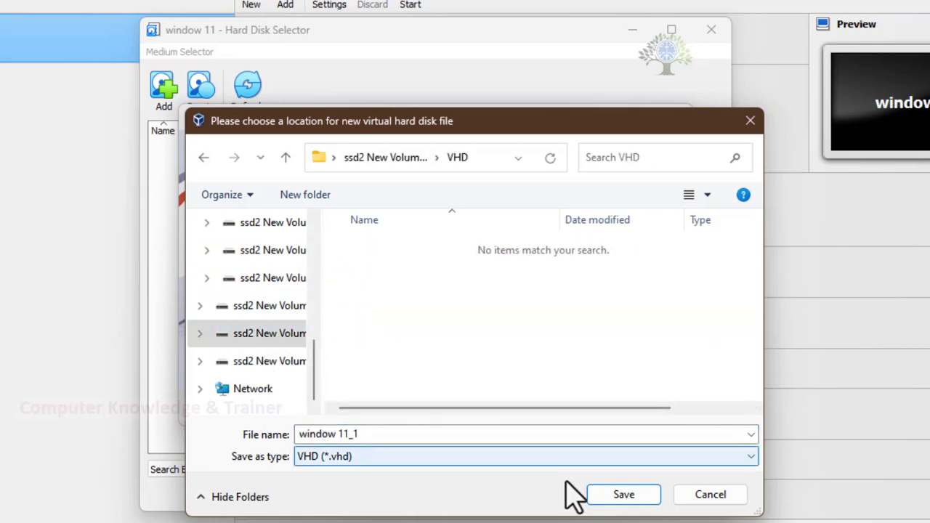
click(623, 495)
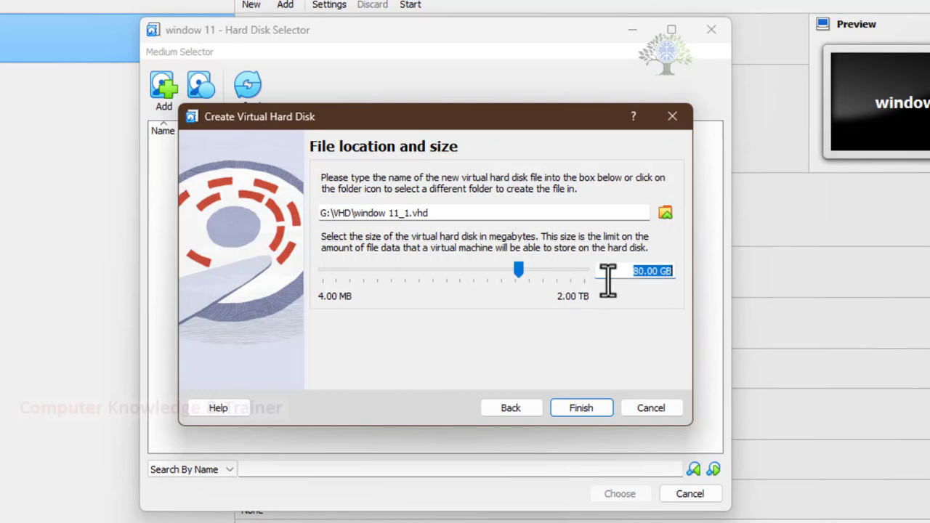
text(40)
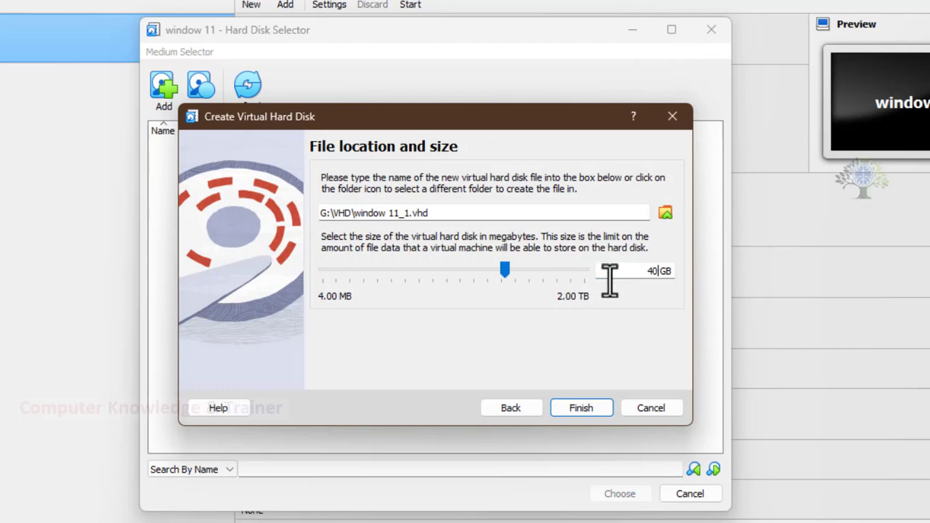
click(592, 411)
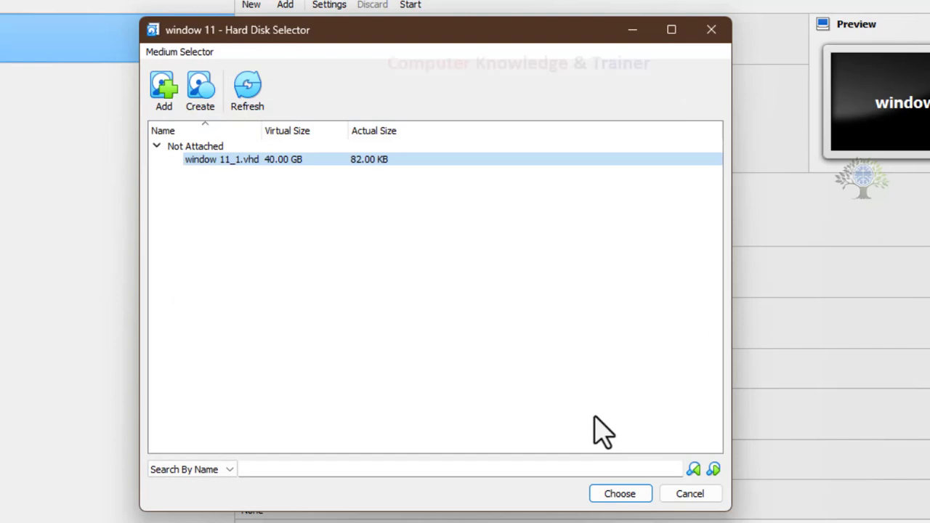
Step: Attach the window 11_1.vhd disk to the machine's SATA controller and start the window 11 virtual machine
click(382, 159)
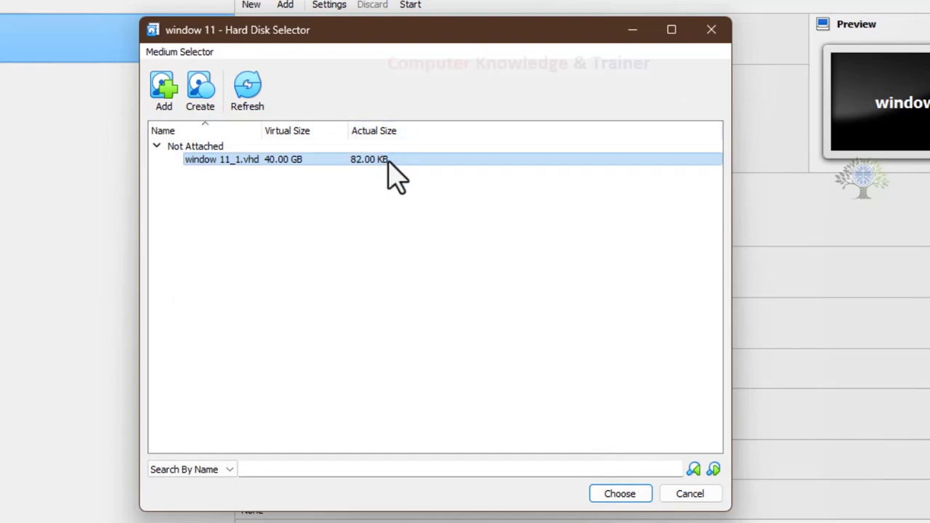
click(620, 494)
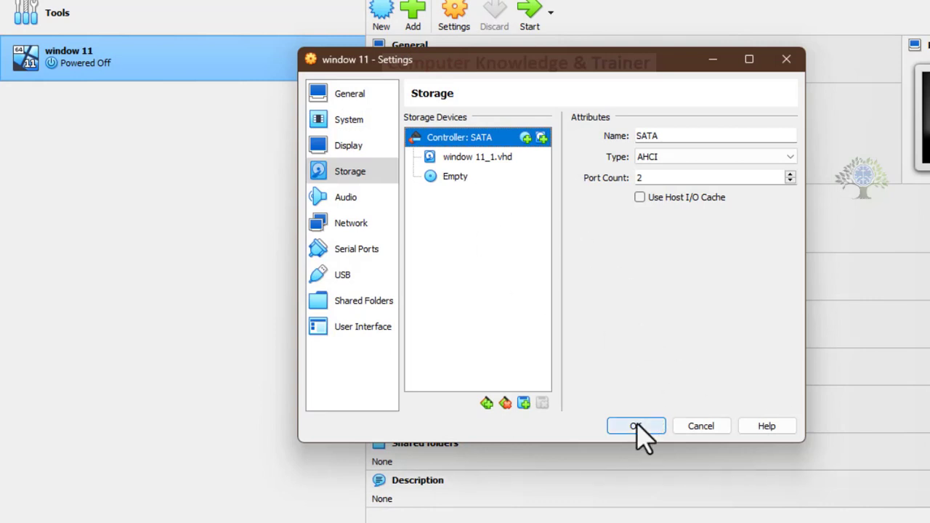
click(637, 426)
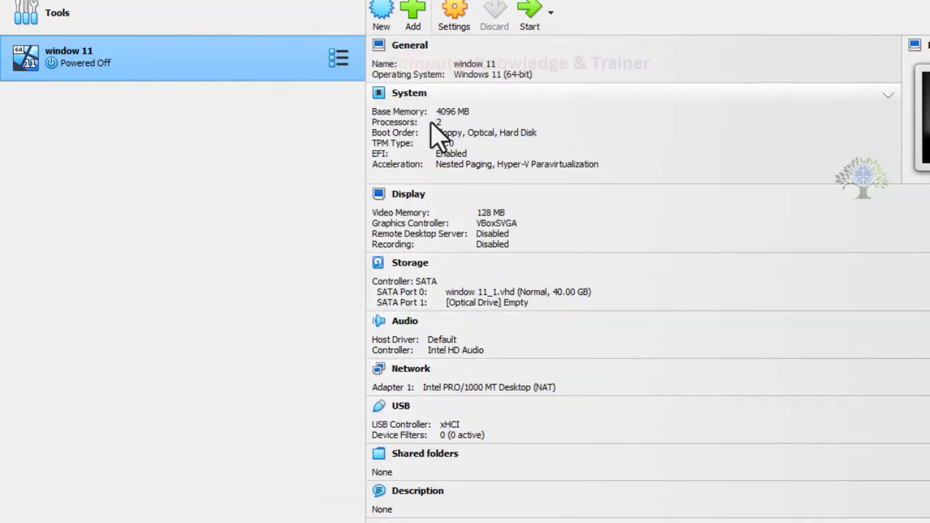
click(524, 20)
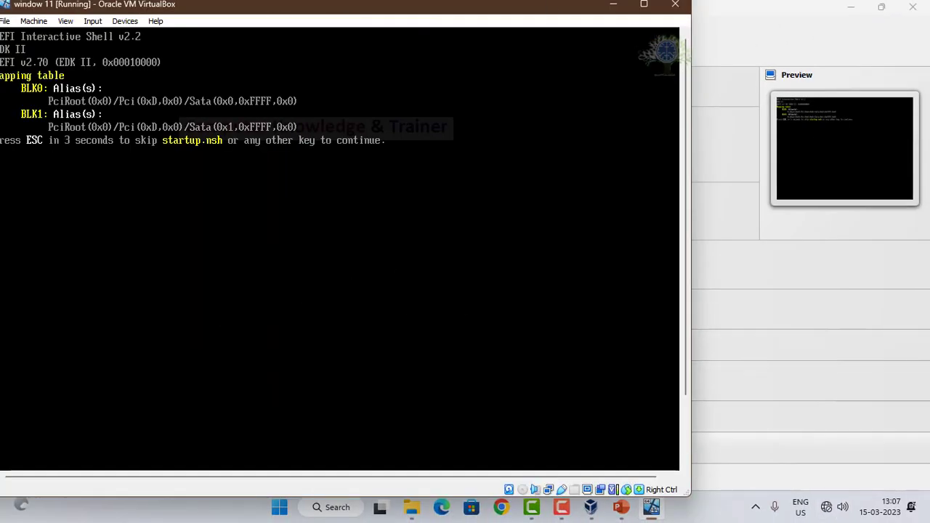
Step: Close the running window 11 virtual machine by powering it off
click(7, 22)
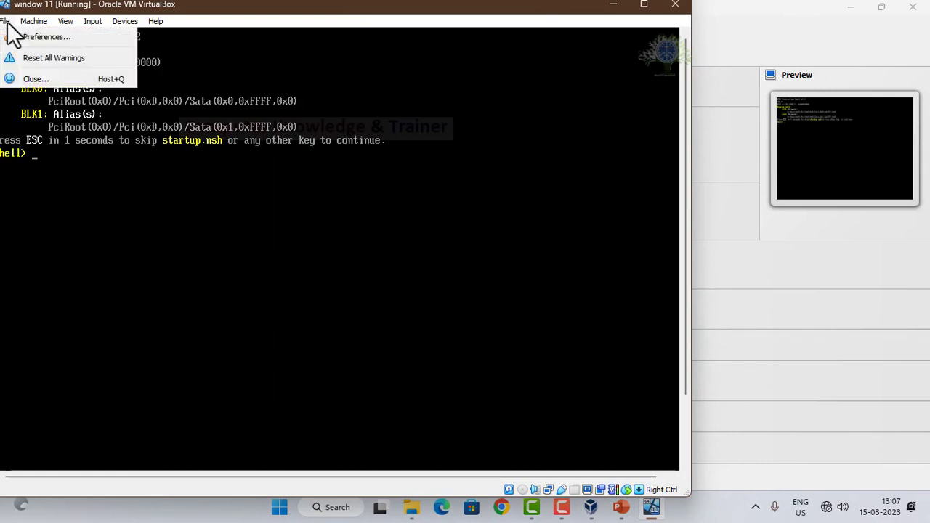
click(24, 78)
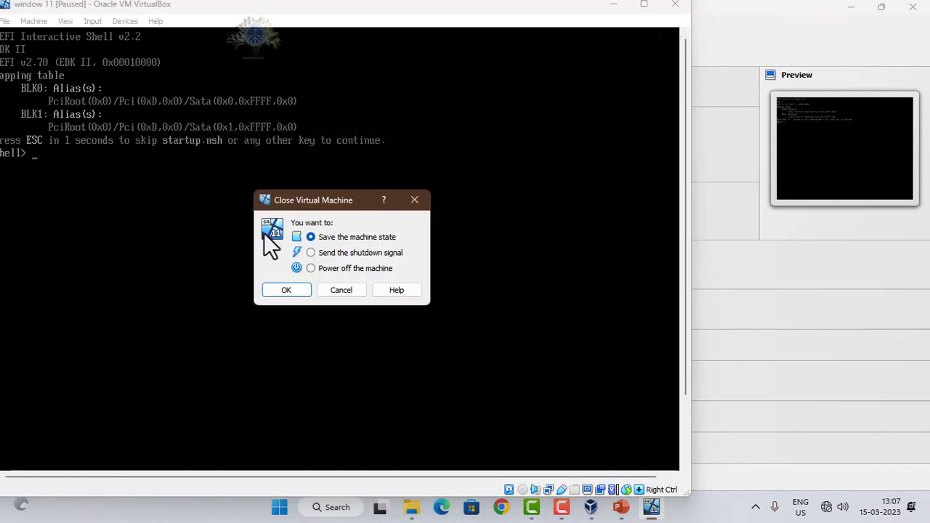
click(311, 268)
click(285, 292)
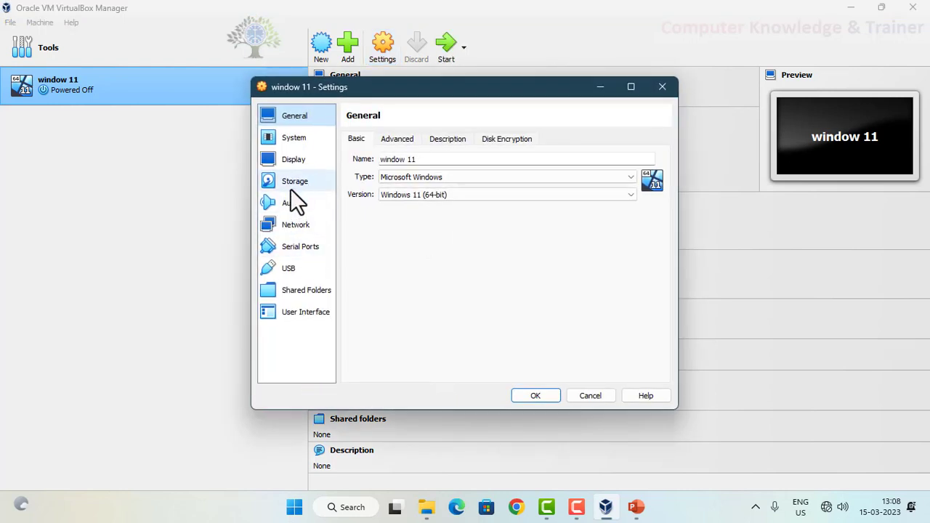
Step: Go to the storage settings of the window 11 machine and select the empty optical drive
click(291, 188)
click(378, 188)
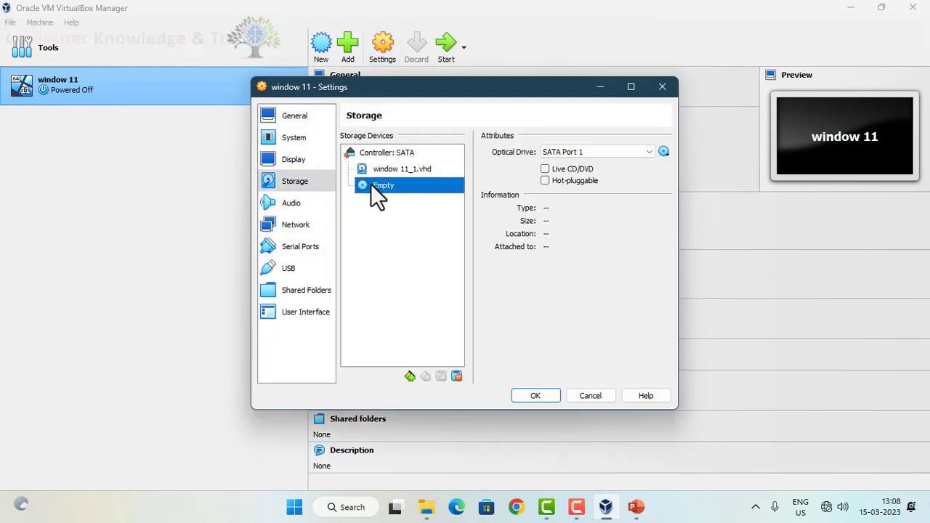
click(665, 151)
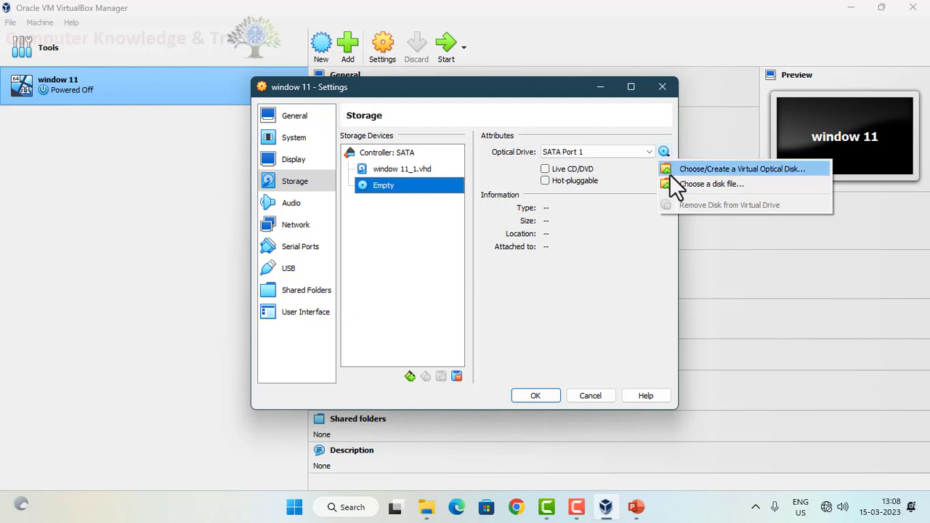
click(671, 180)
scroll(296, 252, down, 2)
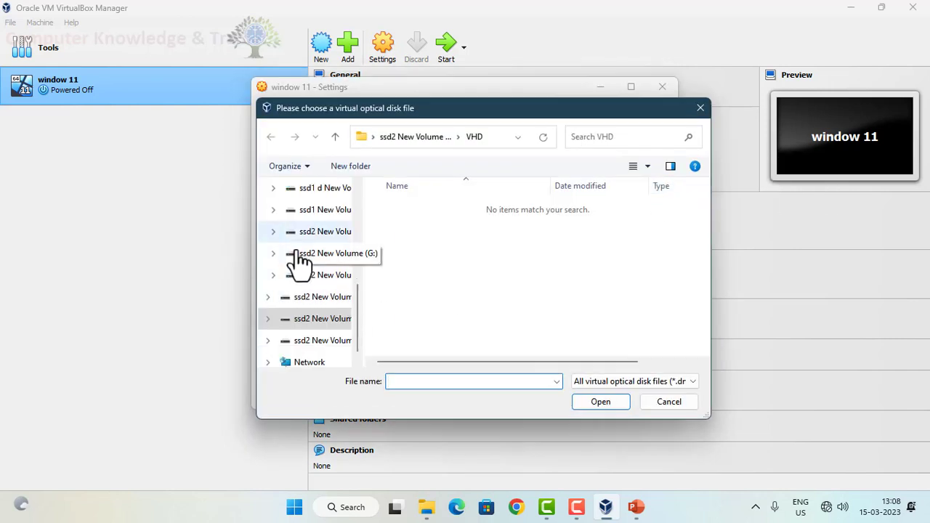
scroll(295, 252, up, 2)
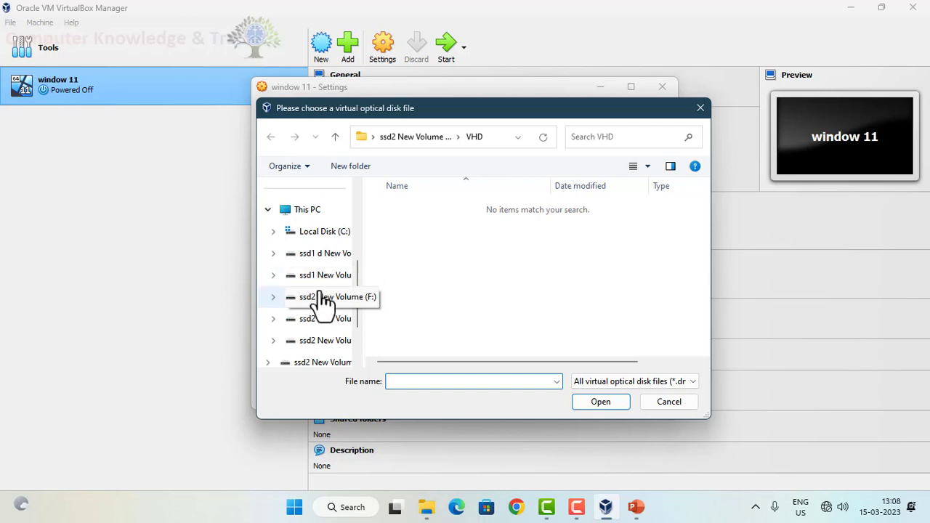
click(322, 298)
double_click(410, 209)
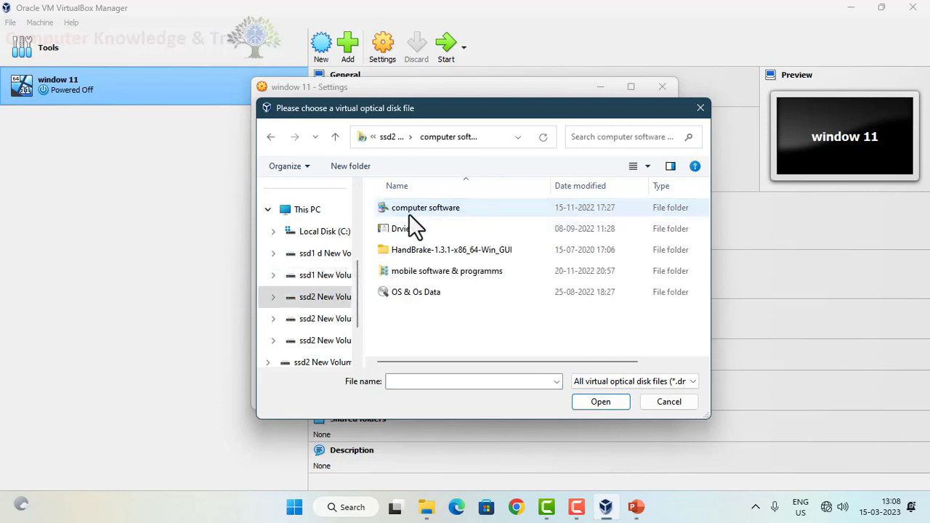
double_click(405, 292)
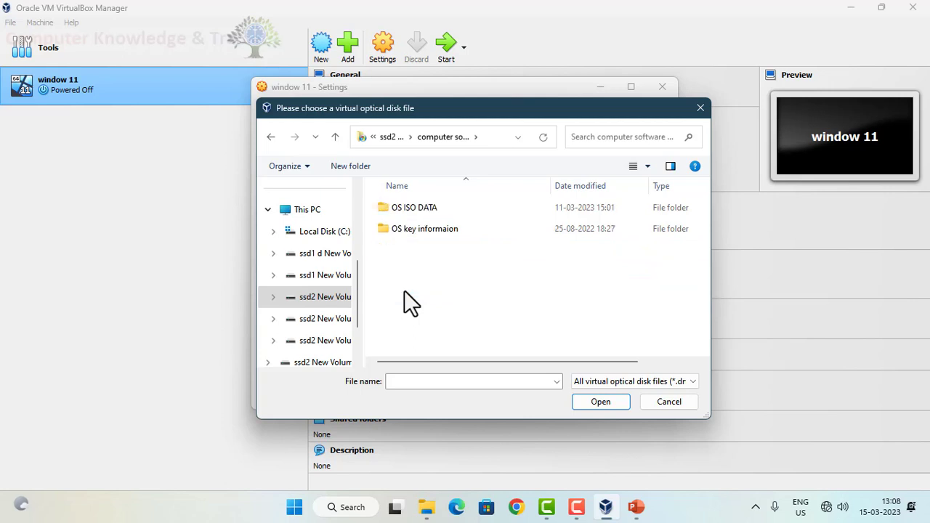
double_click(398, 211)
click(647, 166)
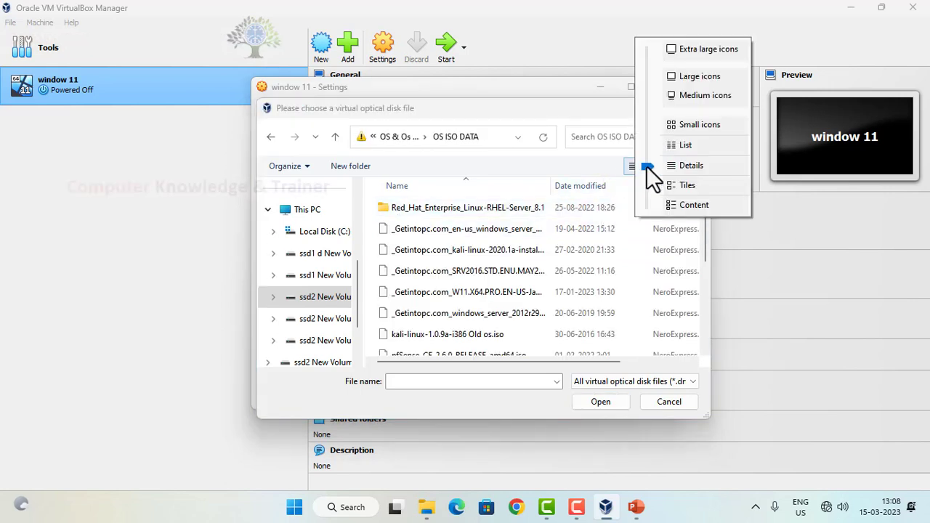
click(676, 72)
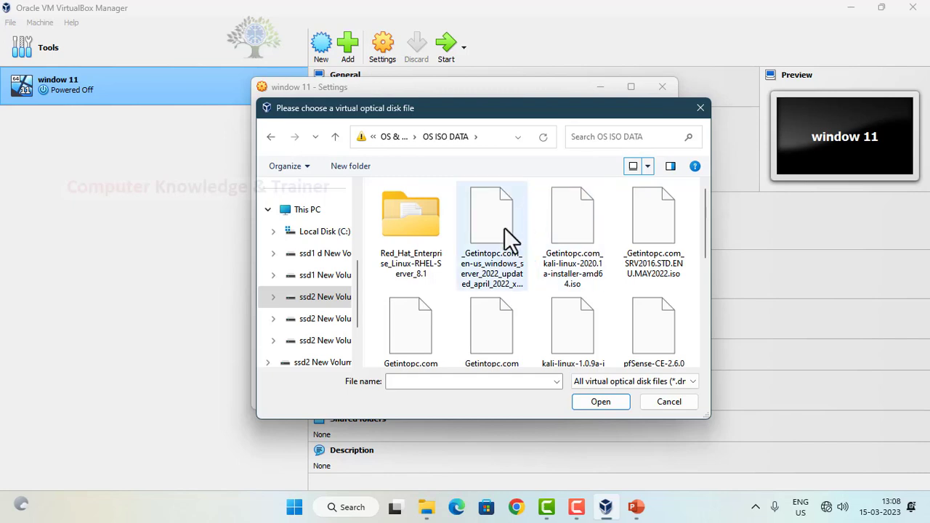
scroll(495, 234, down, 3)
scroll(483, 244, up, 2)
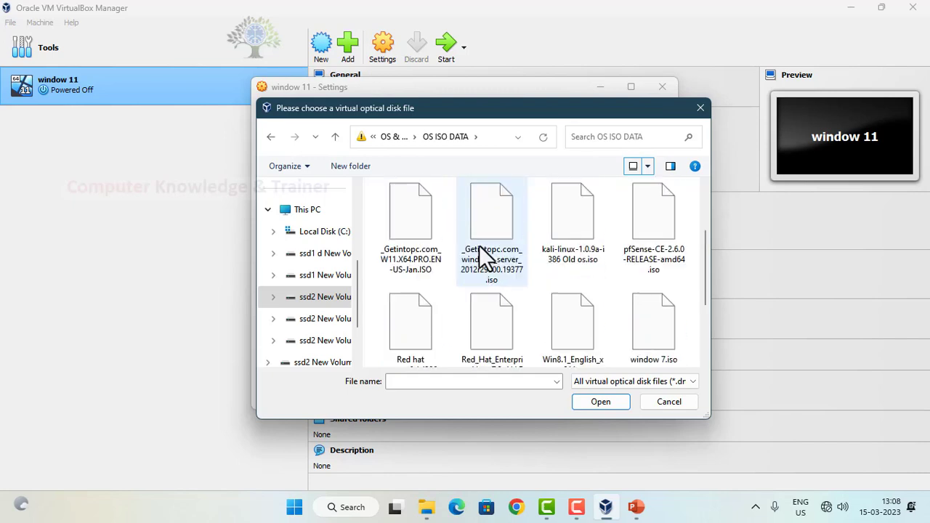
click(665, 404)
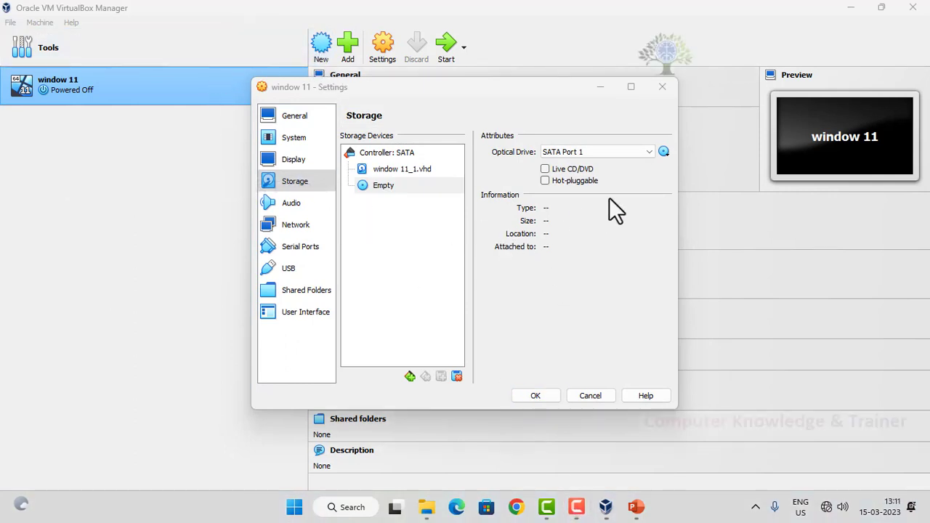
Step: Browse for the optical drive's disk file in the OS ISO DATA folder under OS & Os Data on drive F:, showing large icons
click(664, 152)
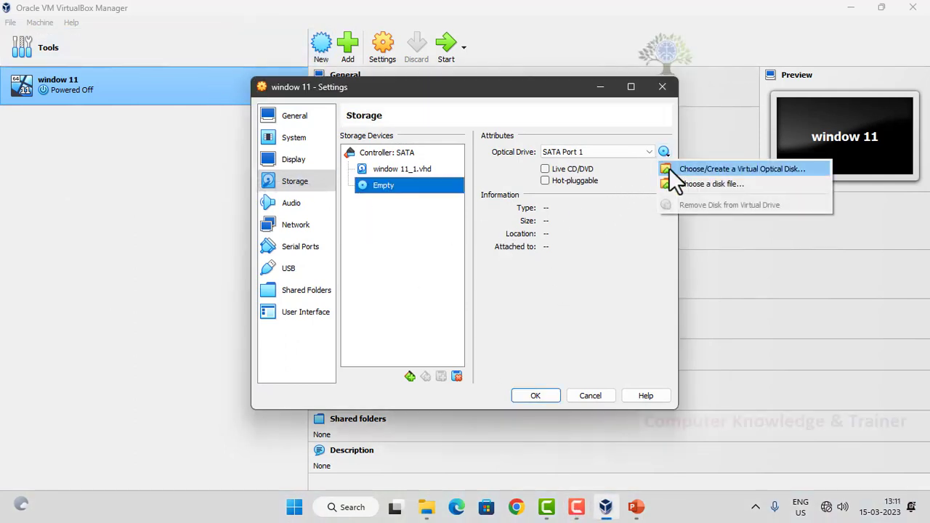
click(684, 185)
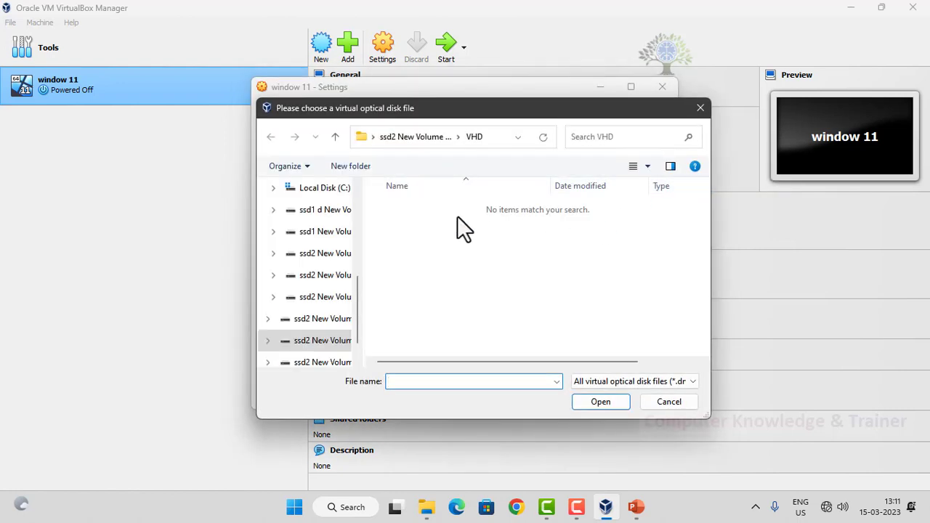
click(335, 141)
click(335, 137)
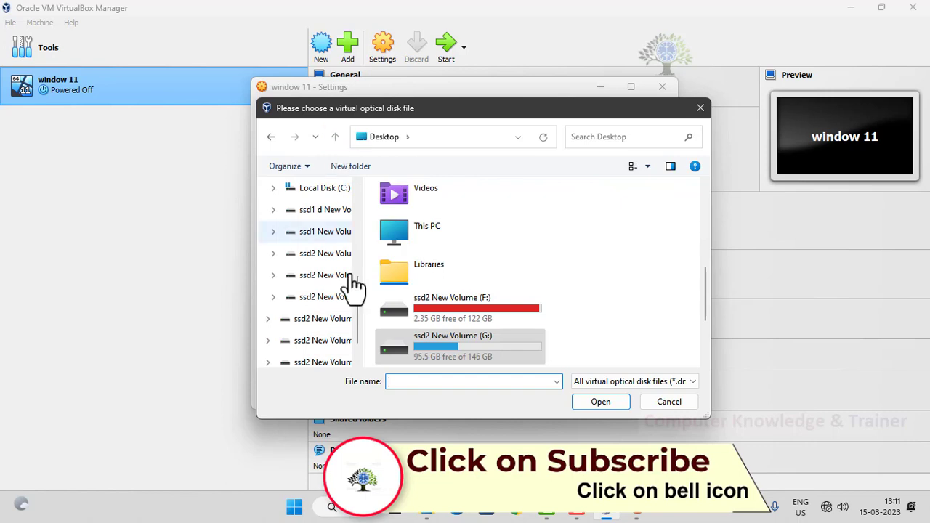
scroll(378, 320, down, 2)
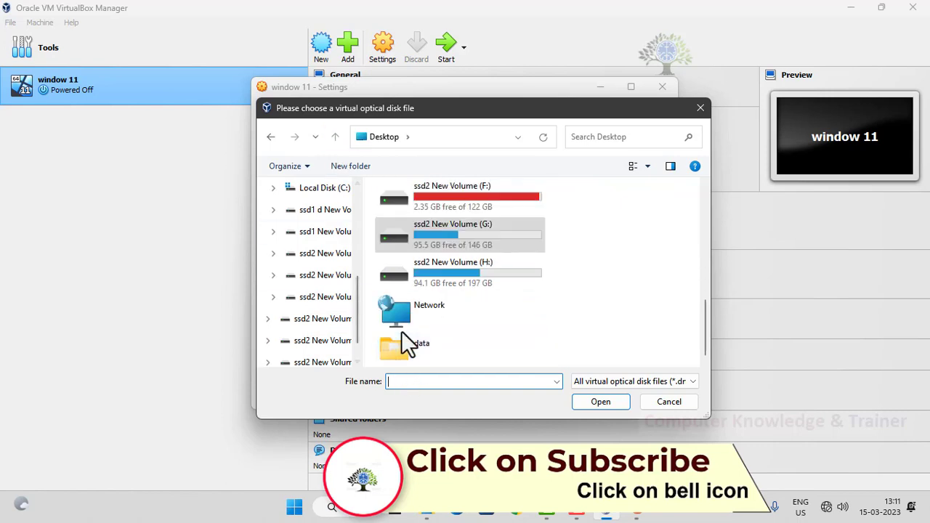
click(337, 322)
double_click(395, 208)
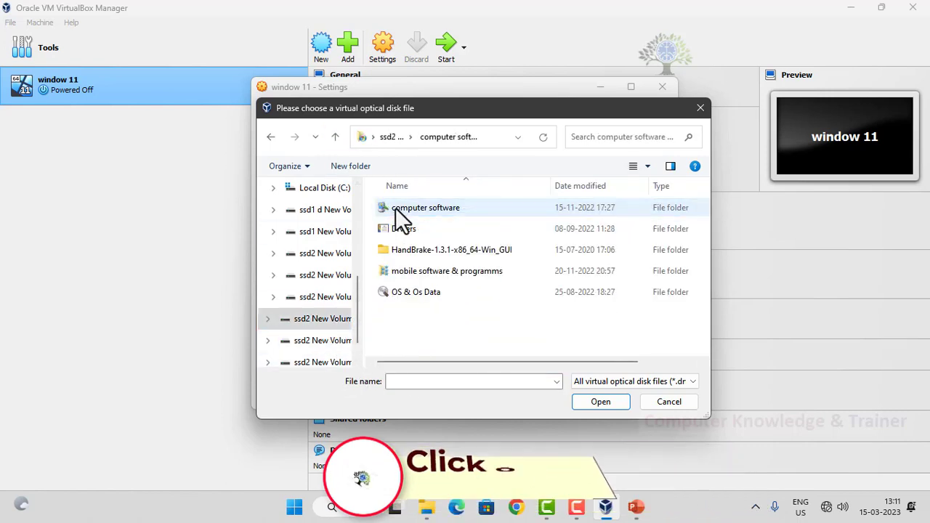
double_click(401, 294)
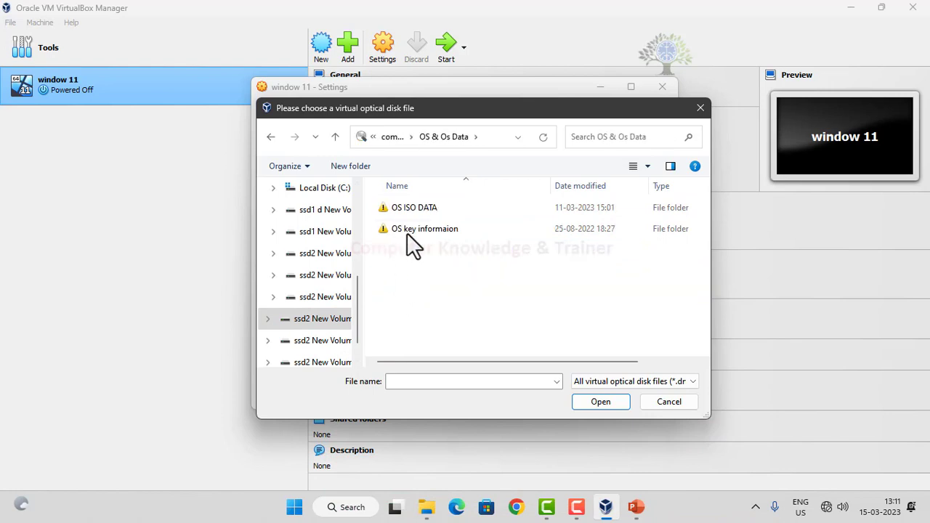
double_click(407, 209)
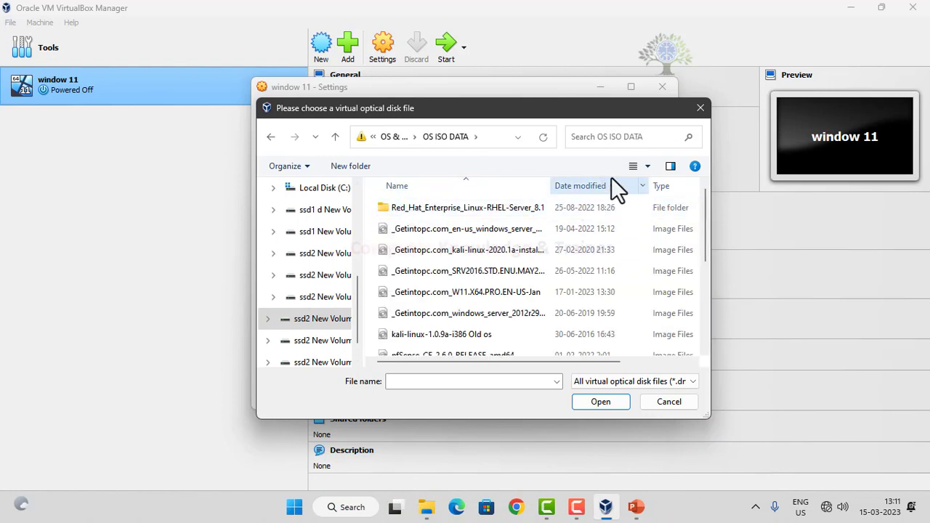
click(648, 167)
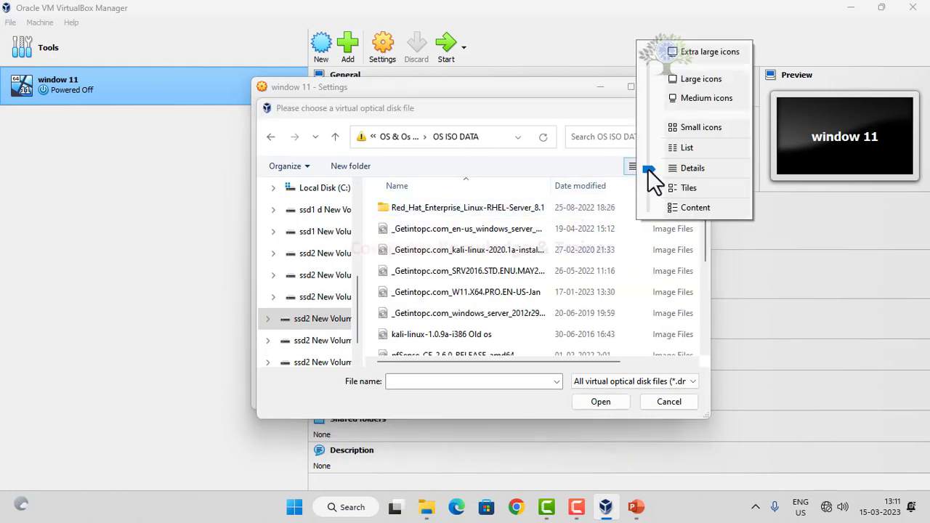
click(683, 80)
Step: Check the file type in the properties of the Red_Hat_Enterprise_Linux7.3_ALLPCWORLD image
scroll(561, 234, down, 5)
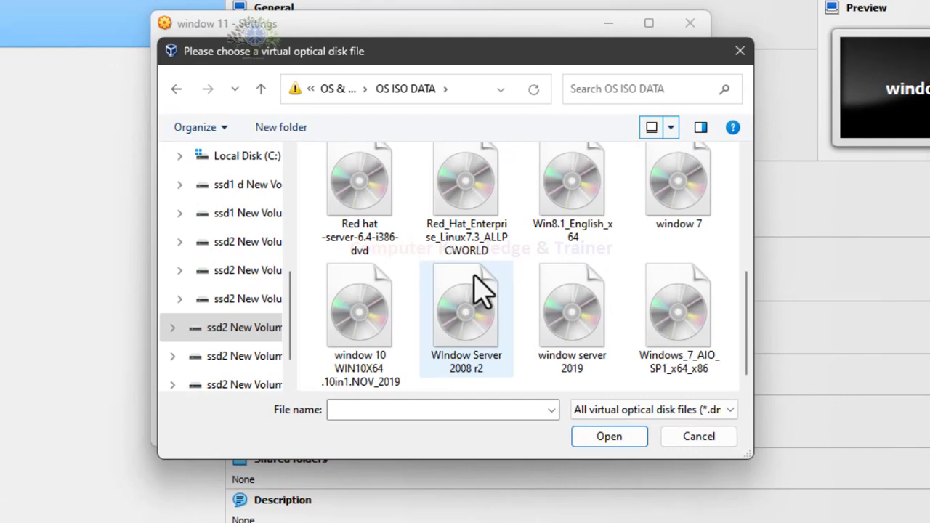
scroll(474, 276, up, 4)
scroll(474, 277, down, 4)
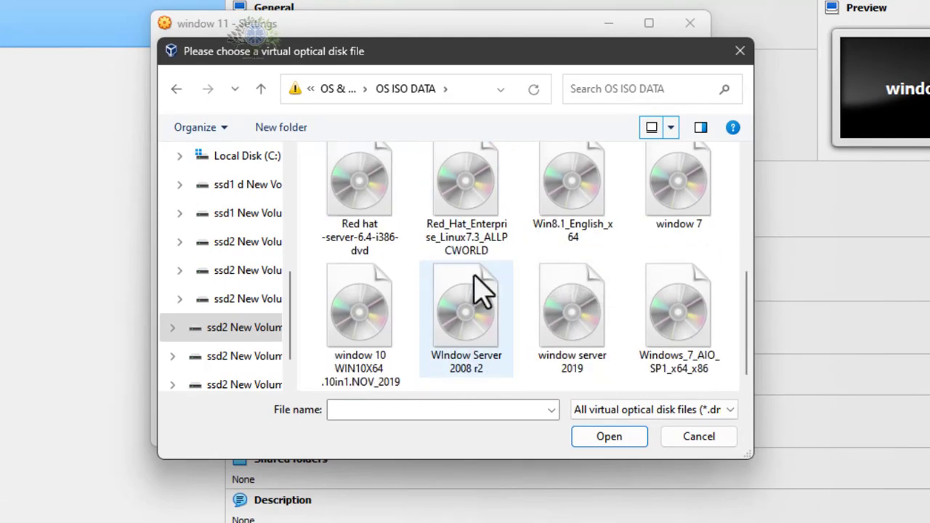
click(427, 206)
right_click(427, 206)
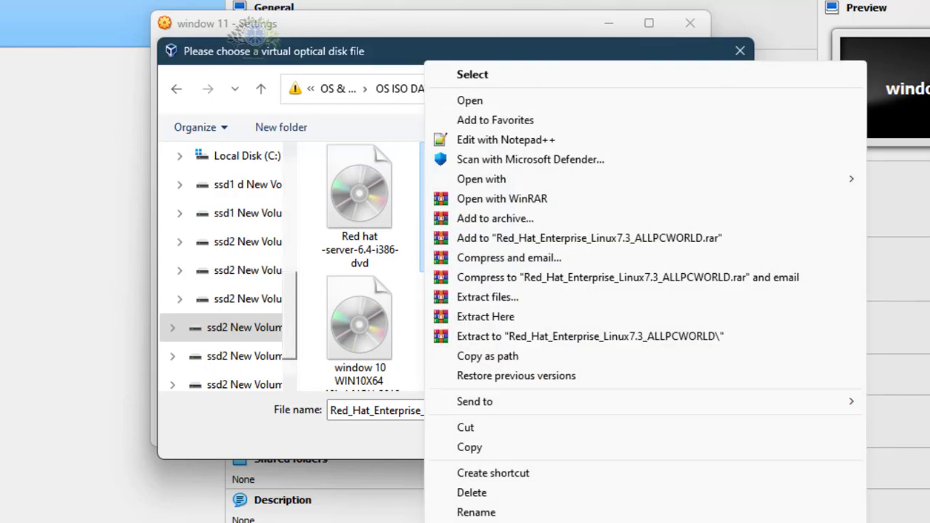
click(501, 522)
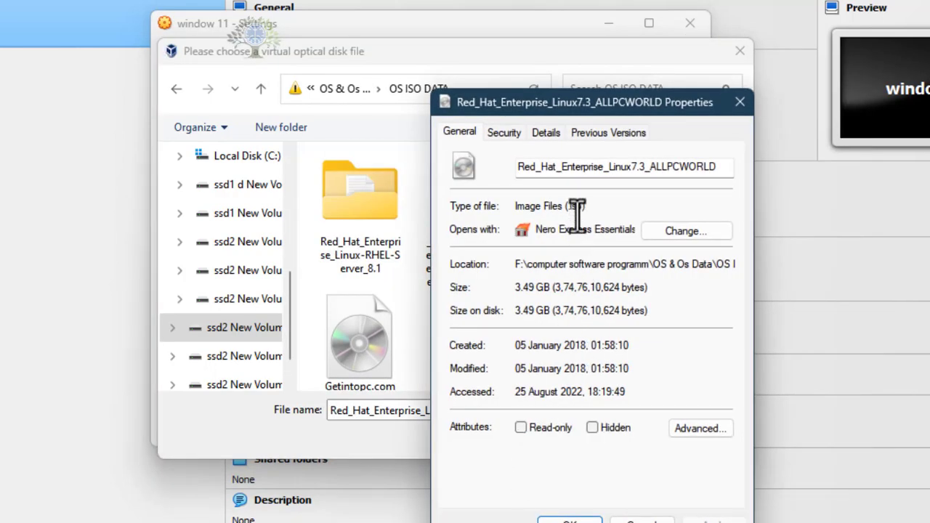
drag(584, 213, 565, 215)
click(740, 102)
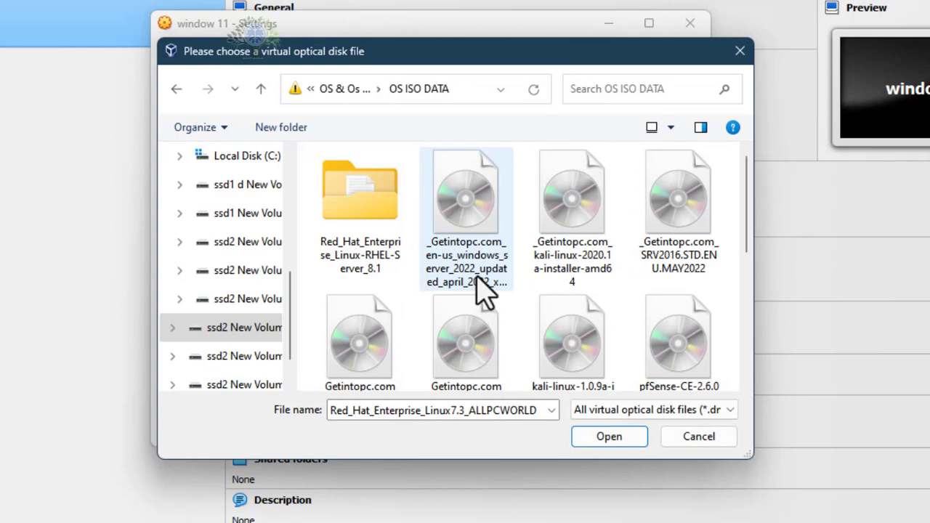
Step: Load the _Getintopc.com_W11.X64.PRO.EN-US-Jan ISO image into the machine's optical drive and save the settings
scroll(486, 291, down, 2)
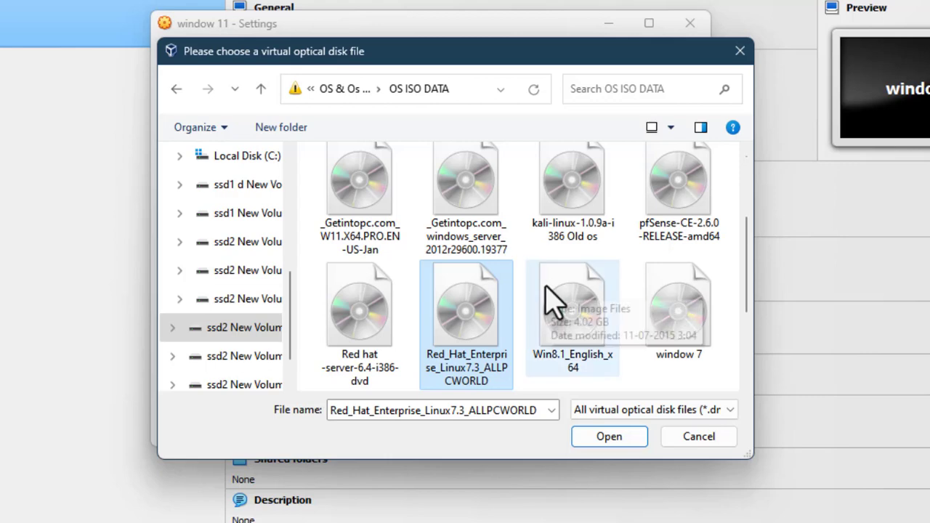
scroll(553, 296, down, 1)
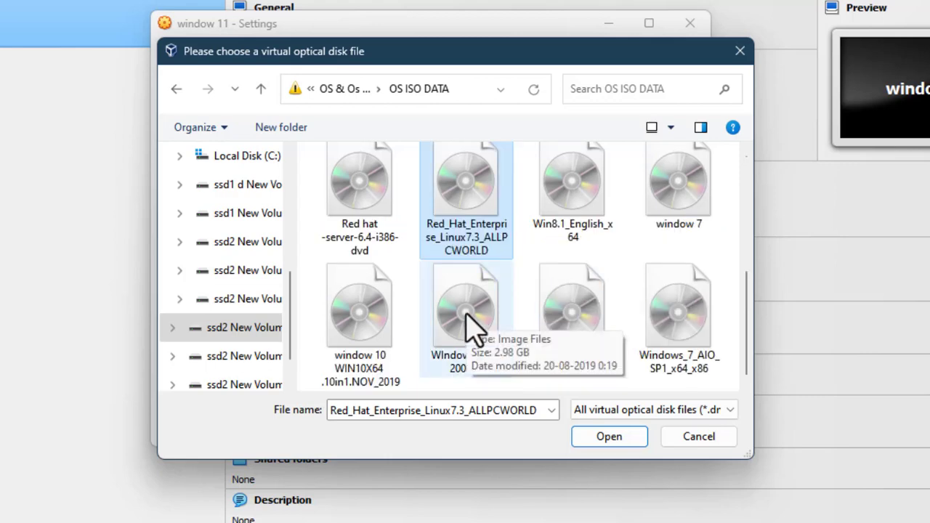
scroll(467, 320, up, 1)
scroll(459, 320, up, 1)
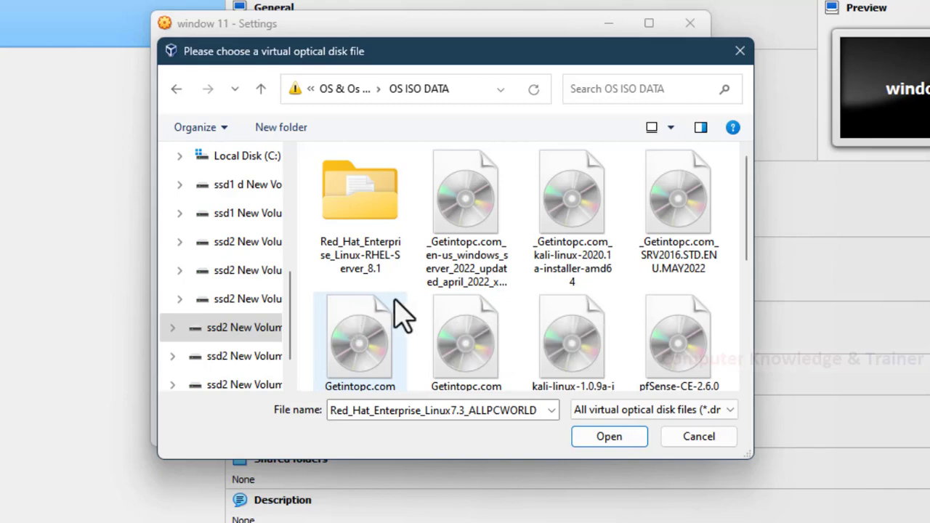
scroll(397, 312, down, 1)
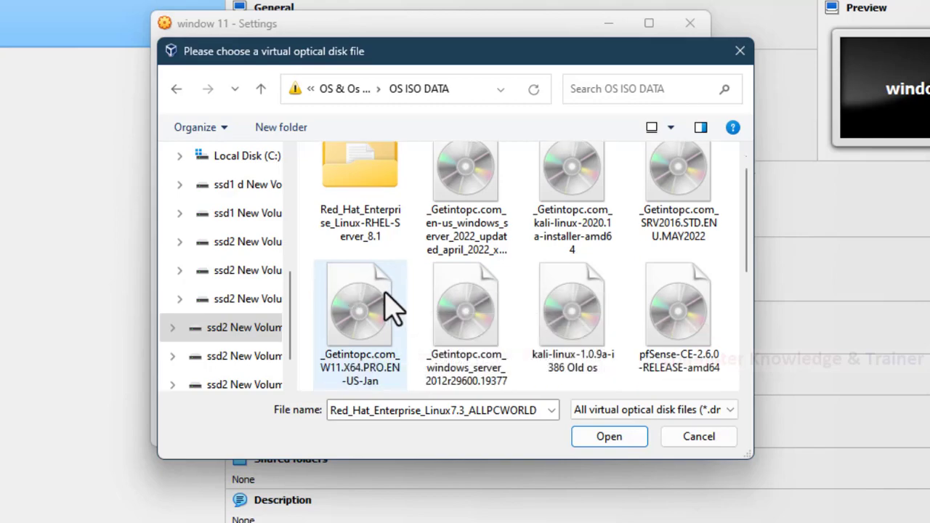
click(390, 300)
scroll(391, 301, down, 1)
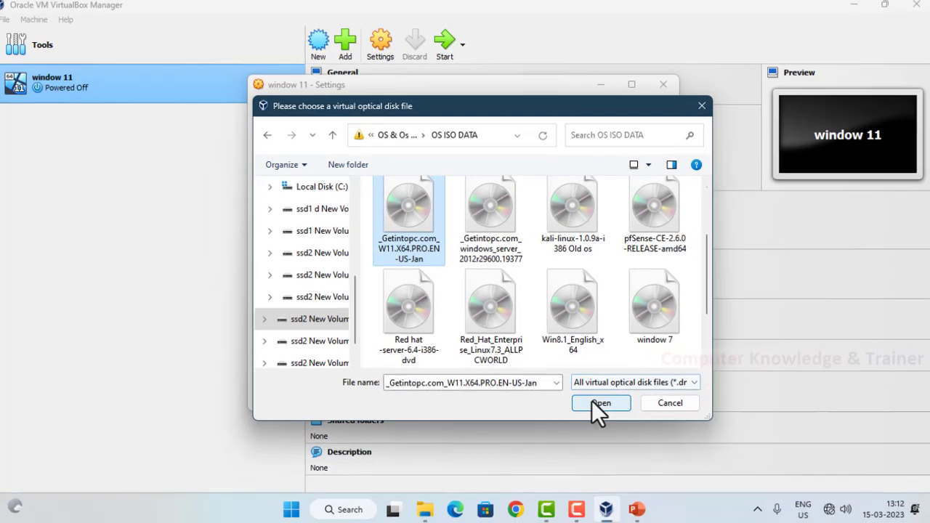
click(609, 437)
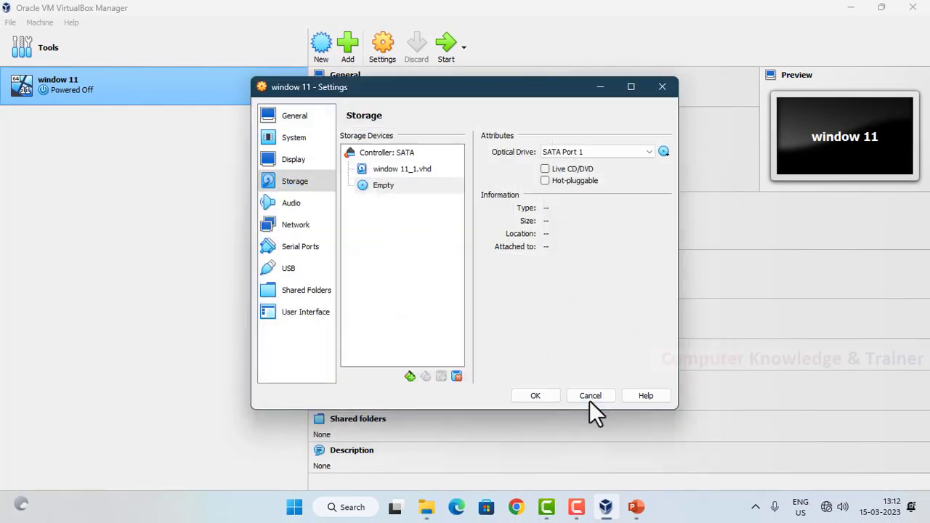
click(526, 401)
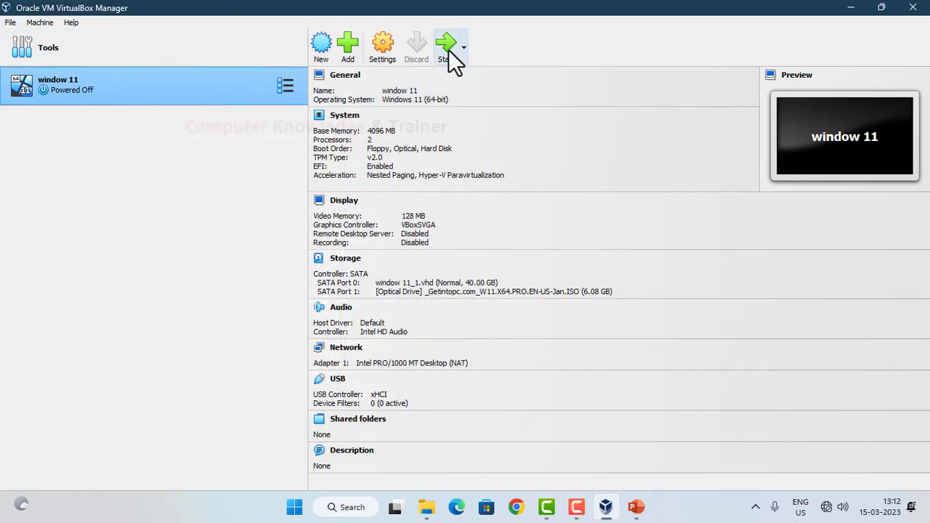
Step: Start the window 11 virtual machine and boot it from the CD or DVD
click(447, 51)
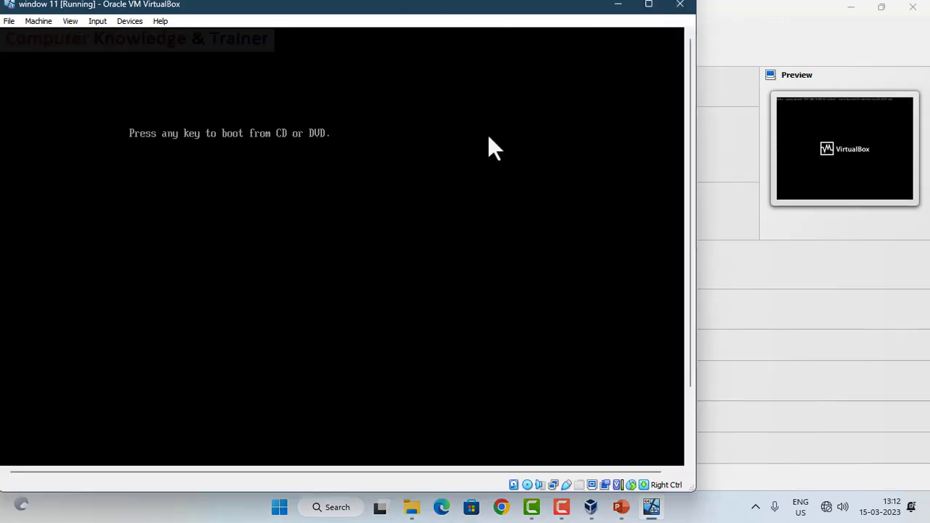
key(Return)
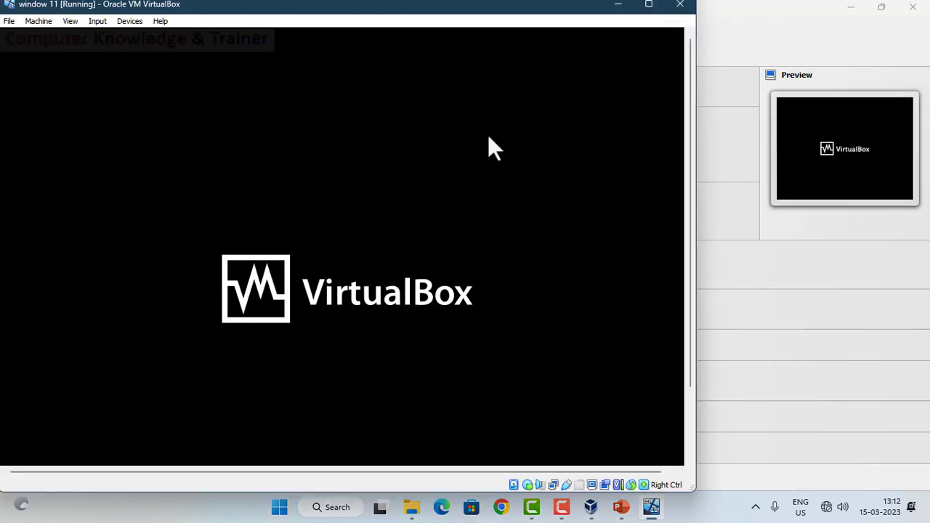
Step: Maximize the running window 11 virtual machine's window
click(649, 6)
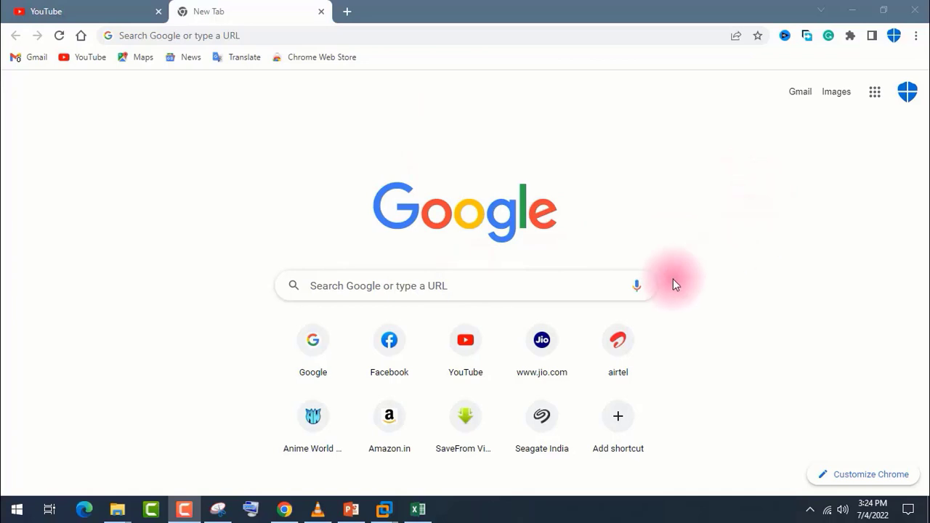
Step: Switch to Chrome and open YouTube from the new tab page
click(442, 286)
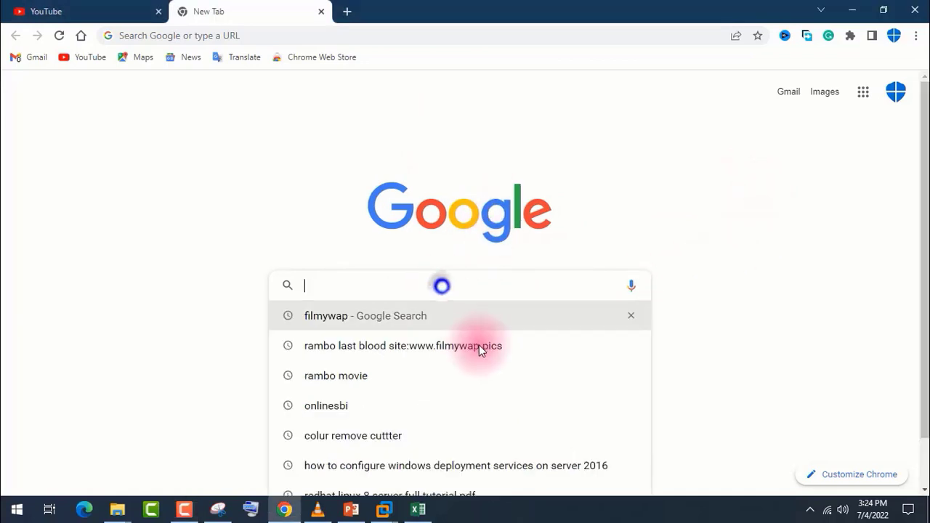
click(529, 136)
click(469, 338)
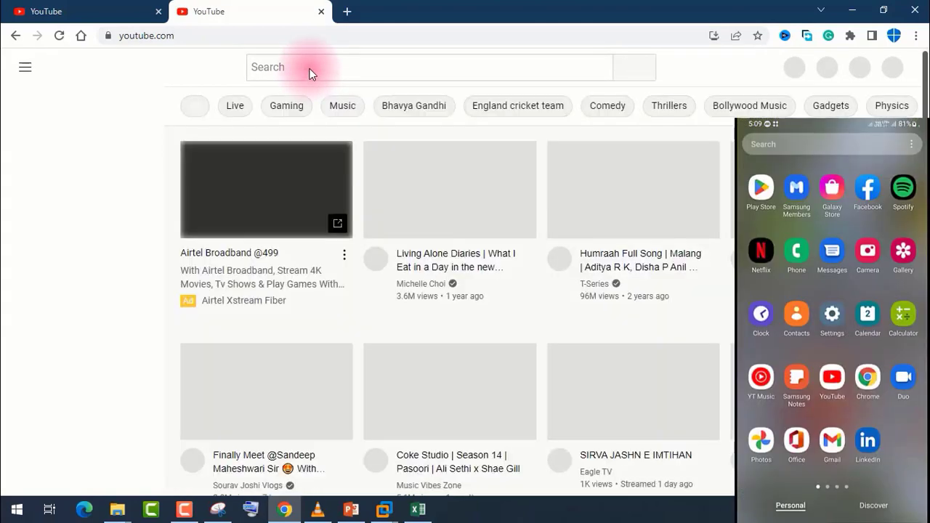
Step: Search YouTube for "computer knowledge and trainer"
click(309, 70)
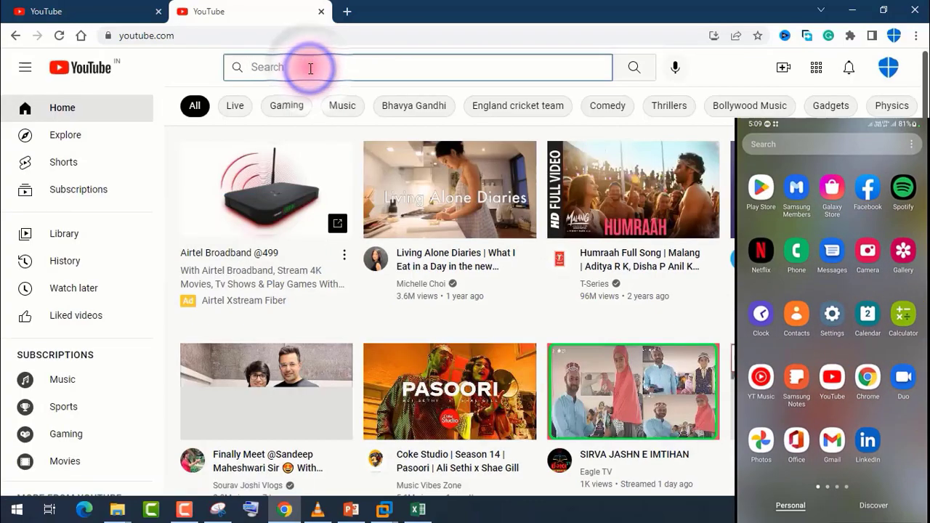
text(computer)
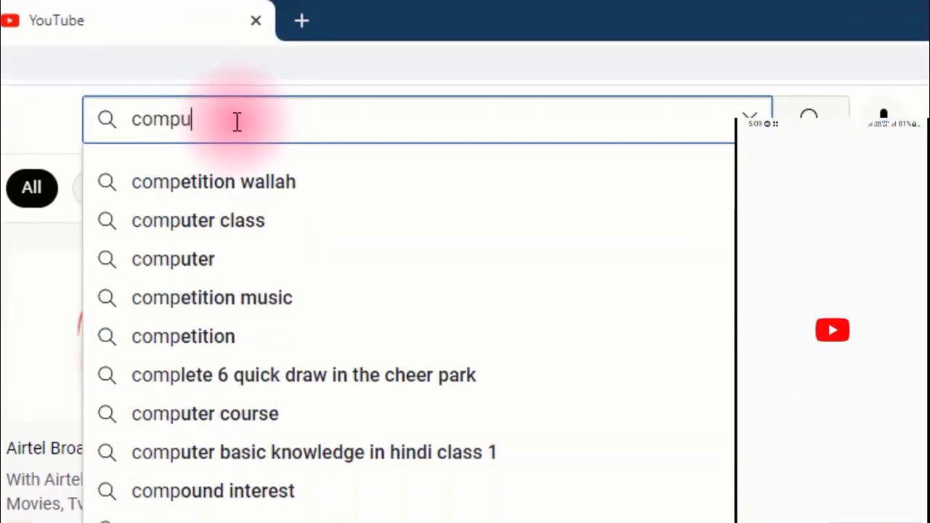
text(know)
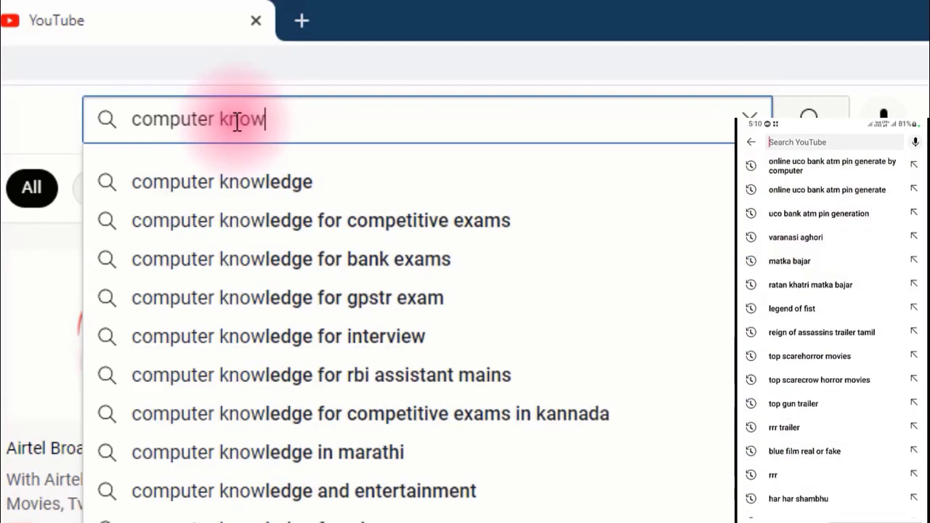
text(leg)
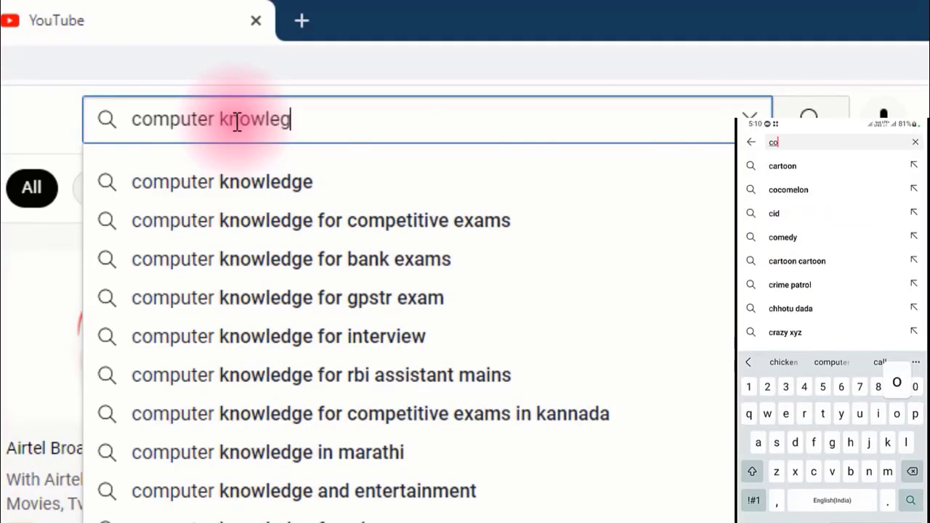
key(BackSpace)
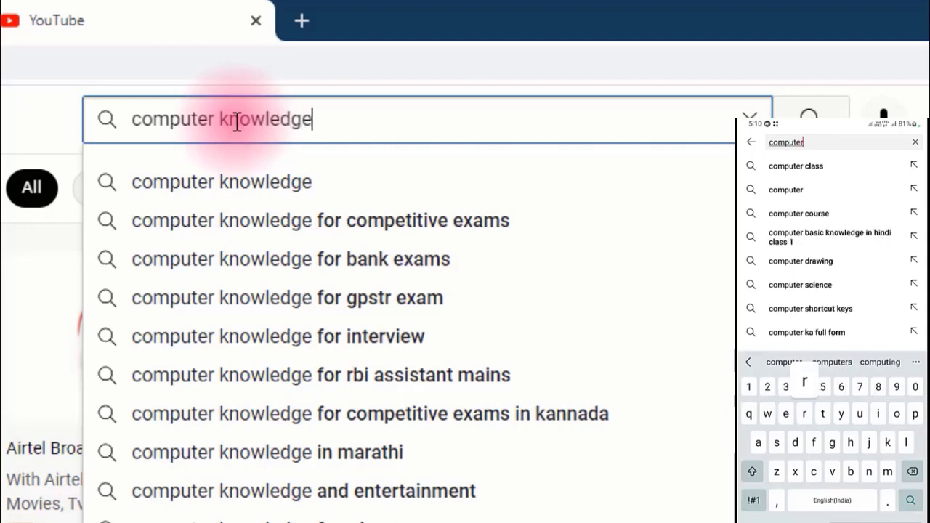
text(dge and trin)
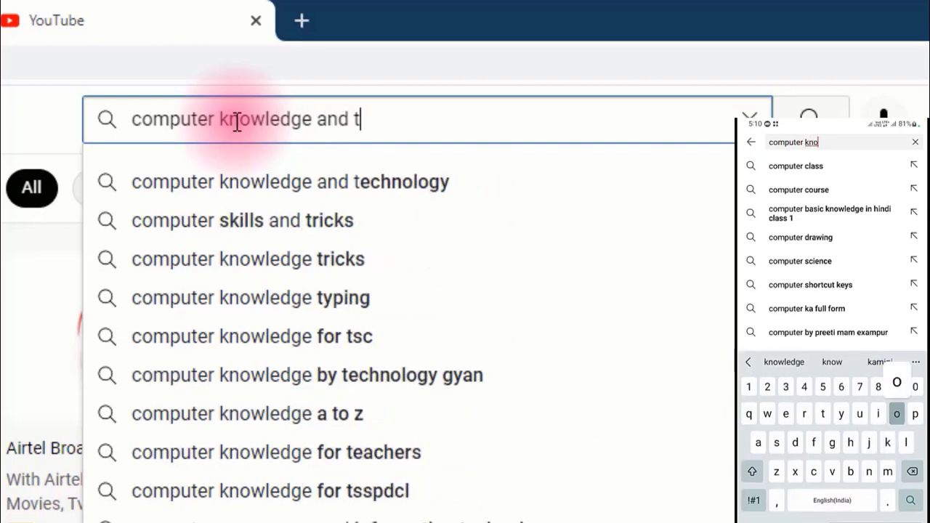
key(BackSpace)
key(BackSpace)
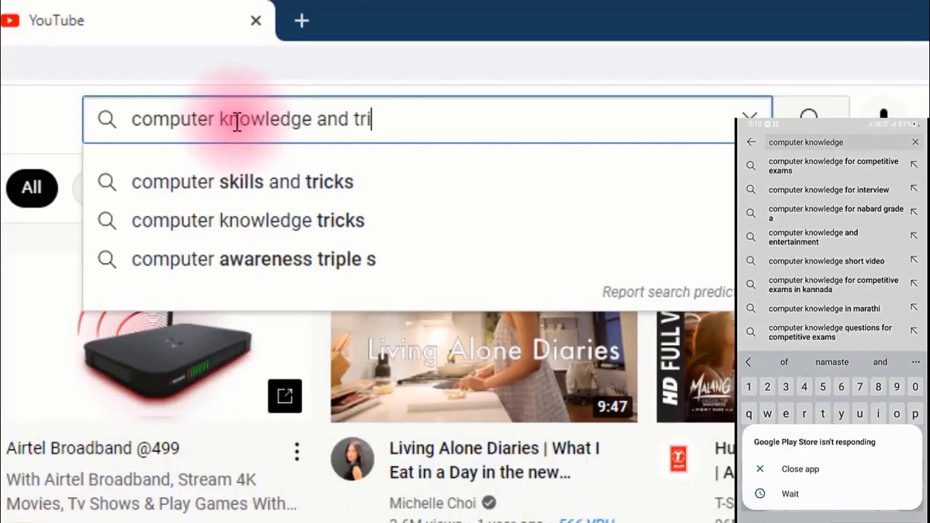
text(ainer)
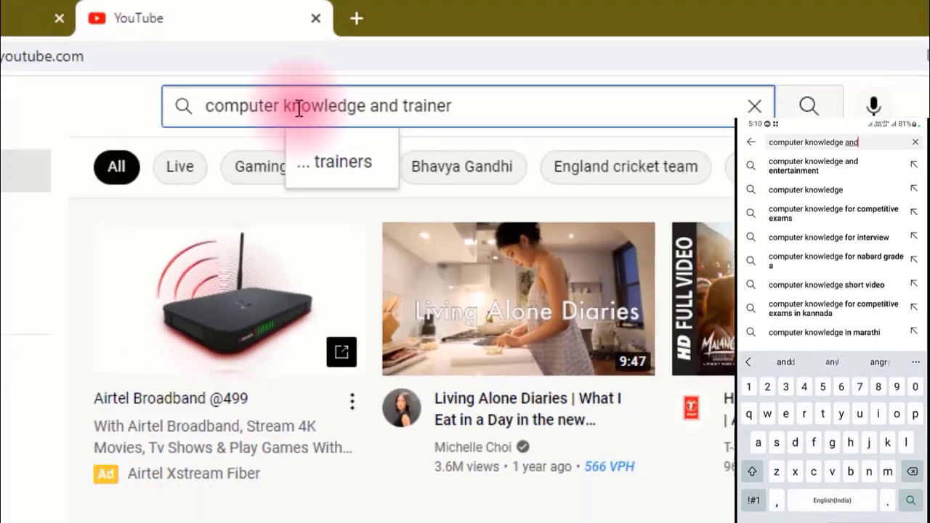
key(Return)
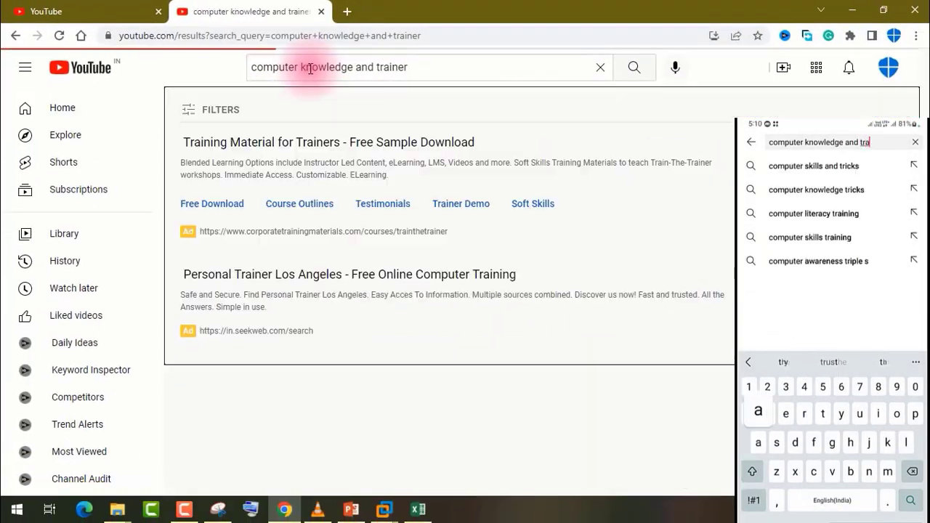
Step: Open the Computer Knowledge & Trainer channel from the search results
scroll(457, 154, down, 5)
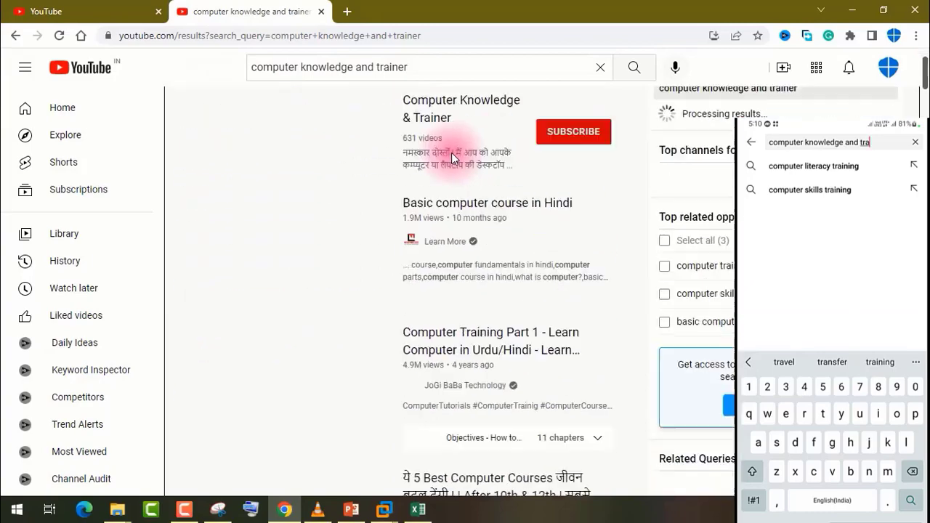
scroll(452, 153, up, 1)
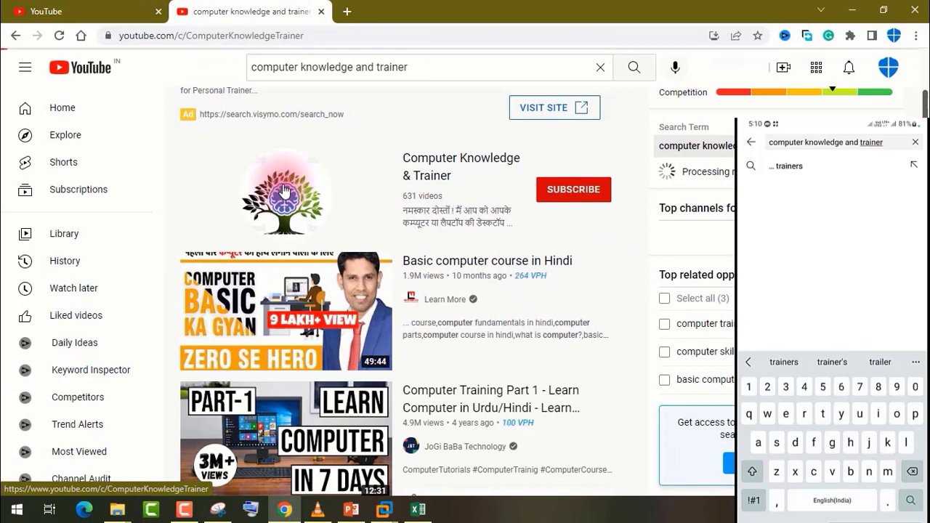
click(283, 191)
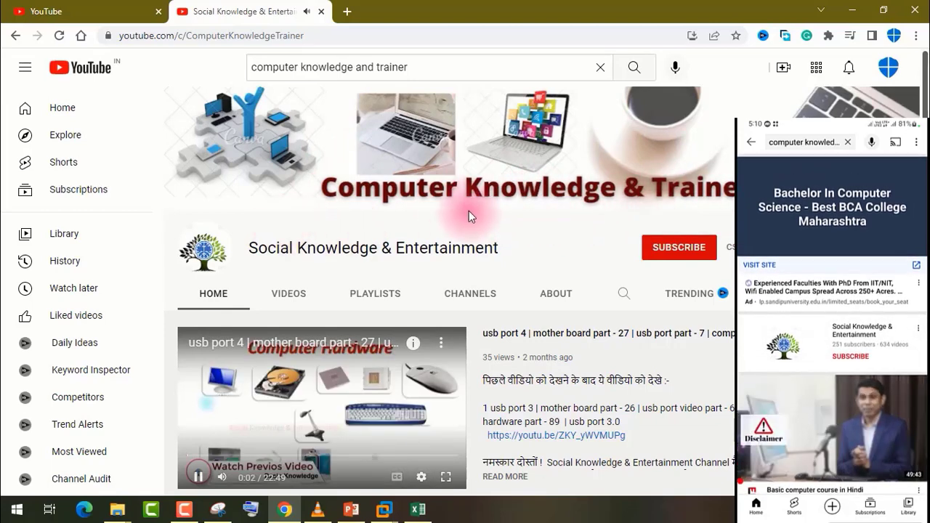
Step: Highlight the channel name Social Knowledge & Entertainment and the search query above it, and clear the selection
mouse_move(248, 248)
mouse_down()
mouse_move(508, 255)
mouse_move(261, 251)
mouse_up()
click(508, 255)
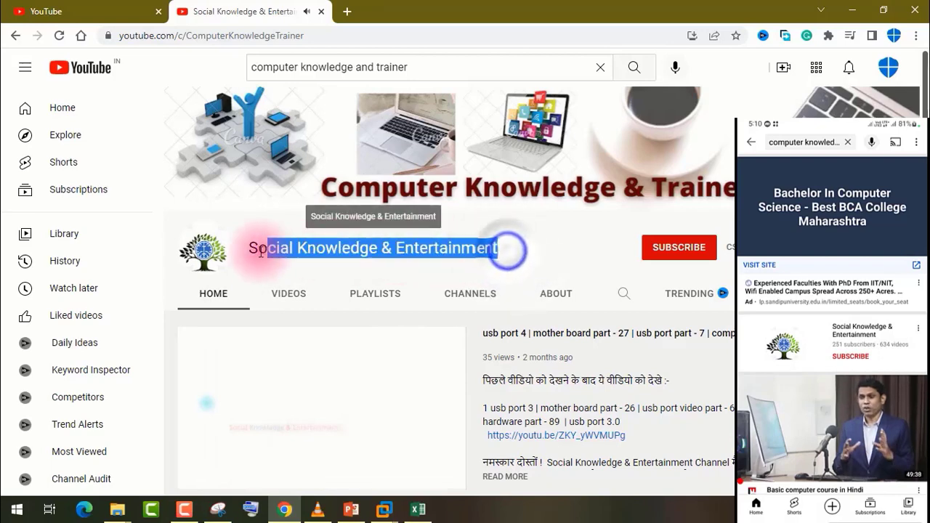
click(415, 66)
drag(415, 66, 229, 69)
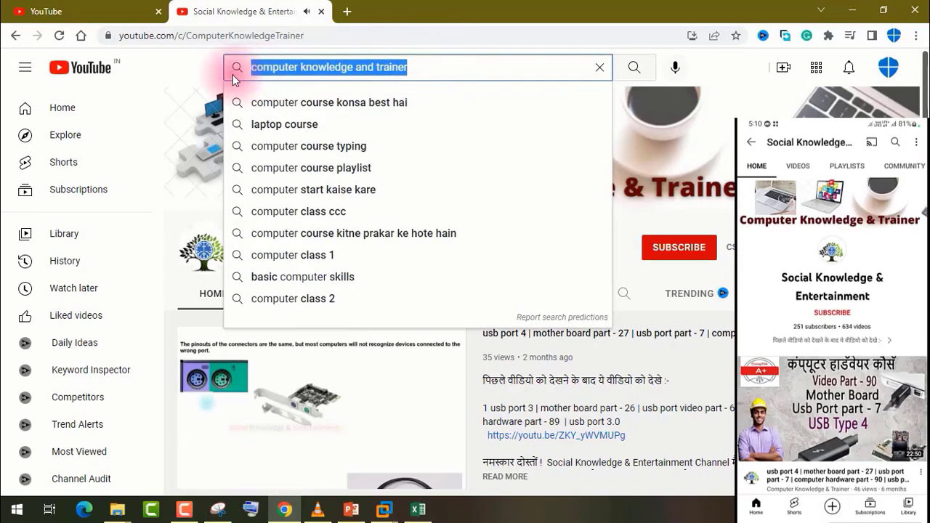
click(174, 67)
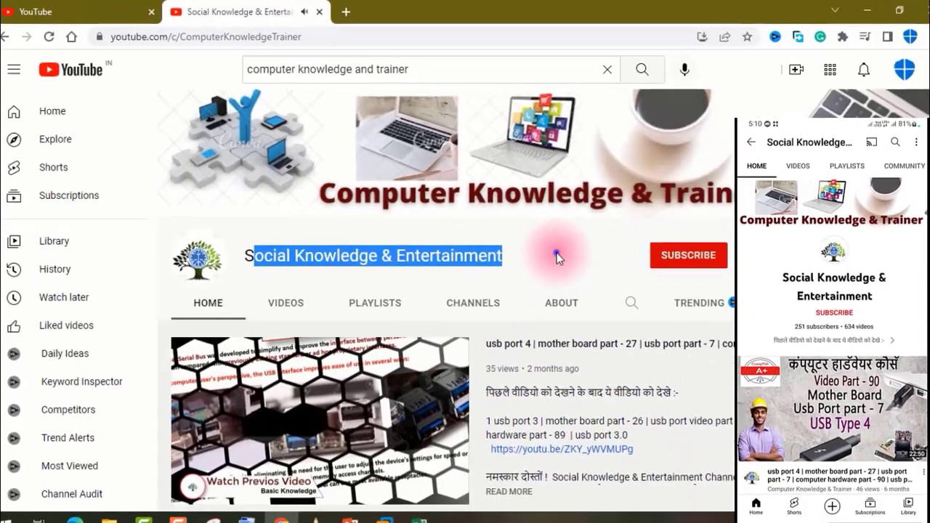
click(551, 249)
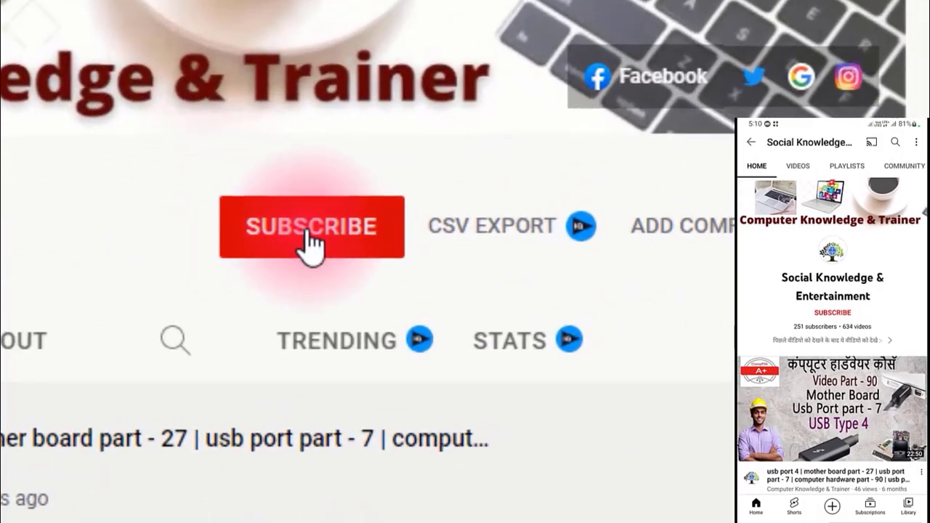
Step: Subscribe to the Social Knowledge & Entertainment channel and set its notifications to All
click(678, 250)
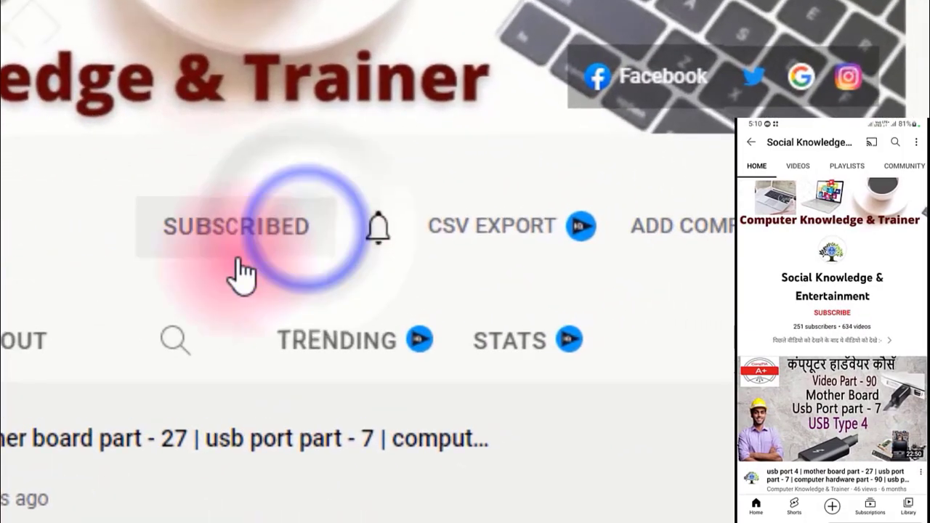
click(385, 236)
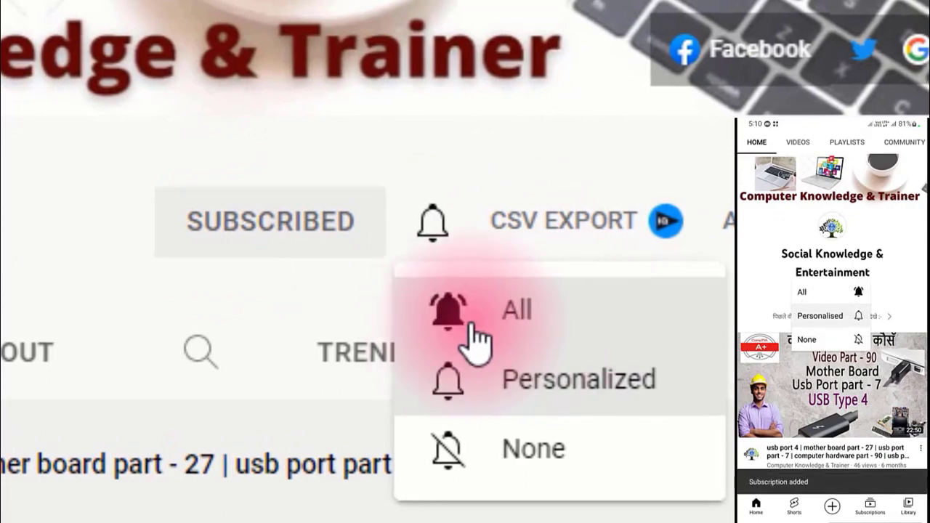
click(534, 342)
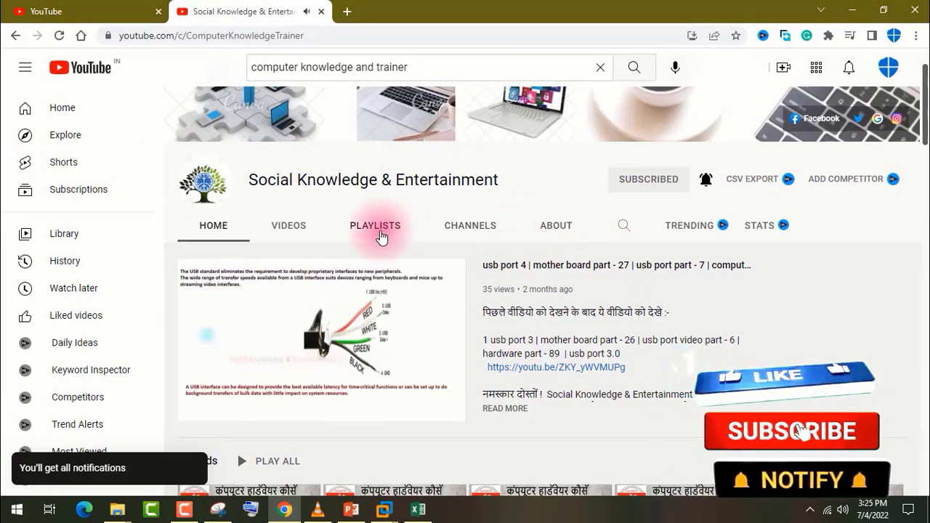
Step: Look through the channel's playlists, from the created playlists through the OS, hardware and network courses to the Android videos
click(381, 234)
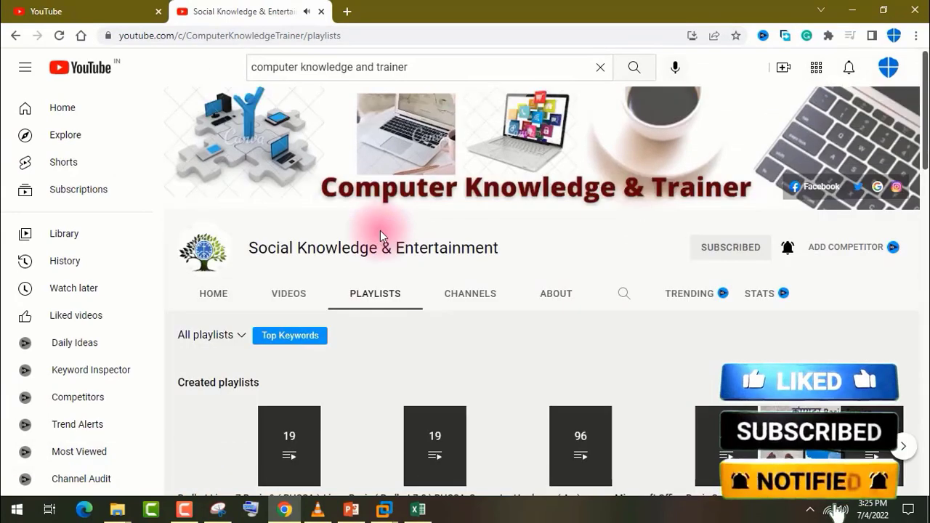
scroll(424, 278, down, 1)
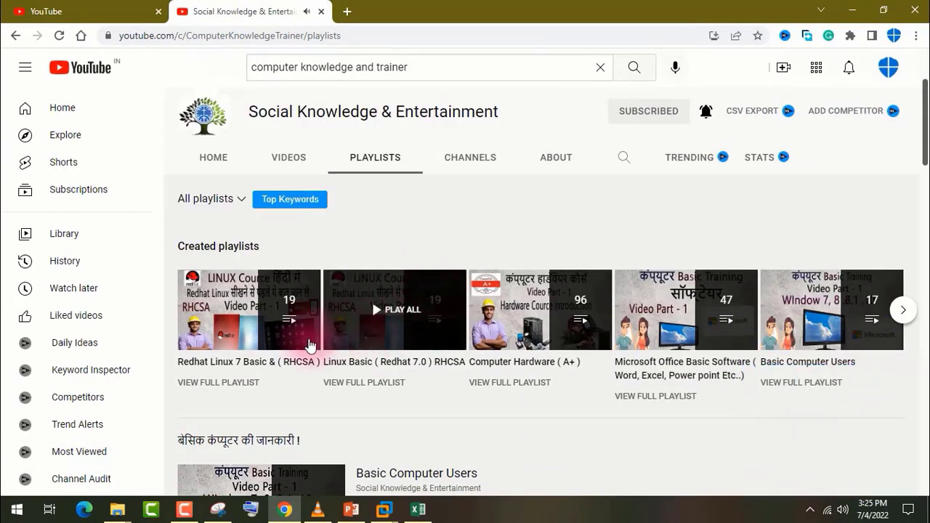
scroll(415, 356, down, 2)
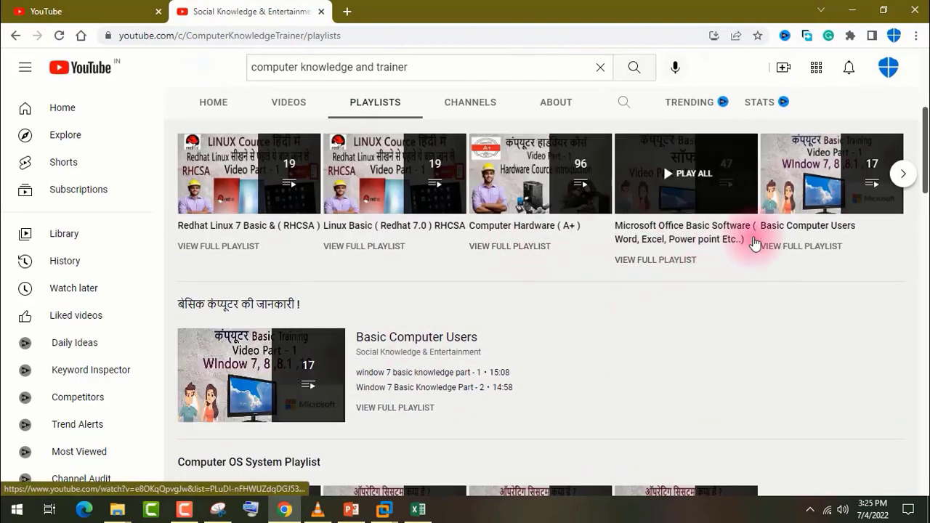
scroll(798, 247, down, 4)
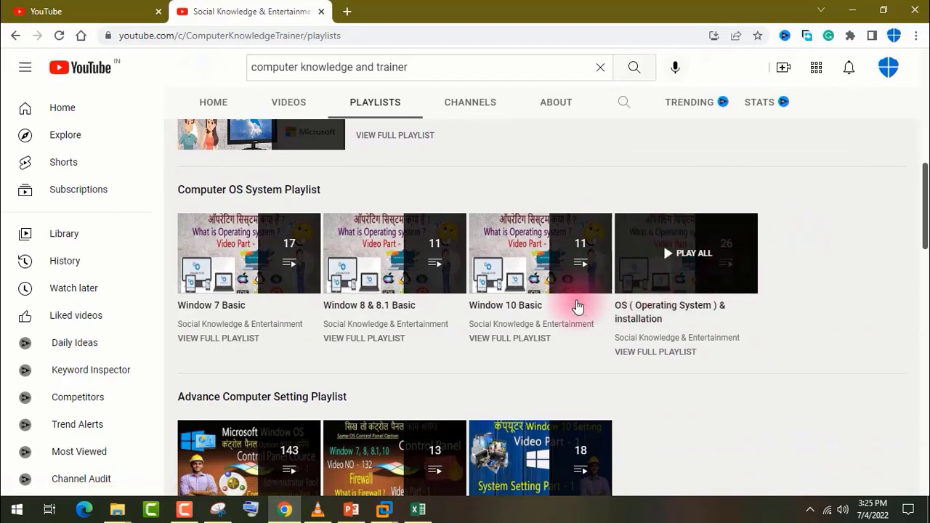
scroll(557, 311, up, 1)
scroll(538, 311, up, 2)
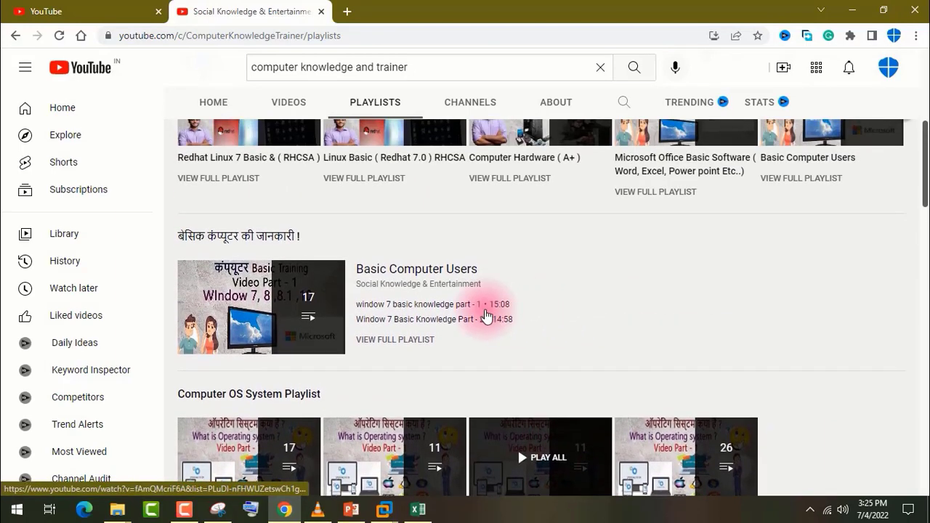
scroll(643, 294, down, 6)
scroll(643, 293, down, 6)
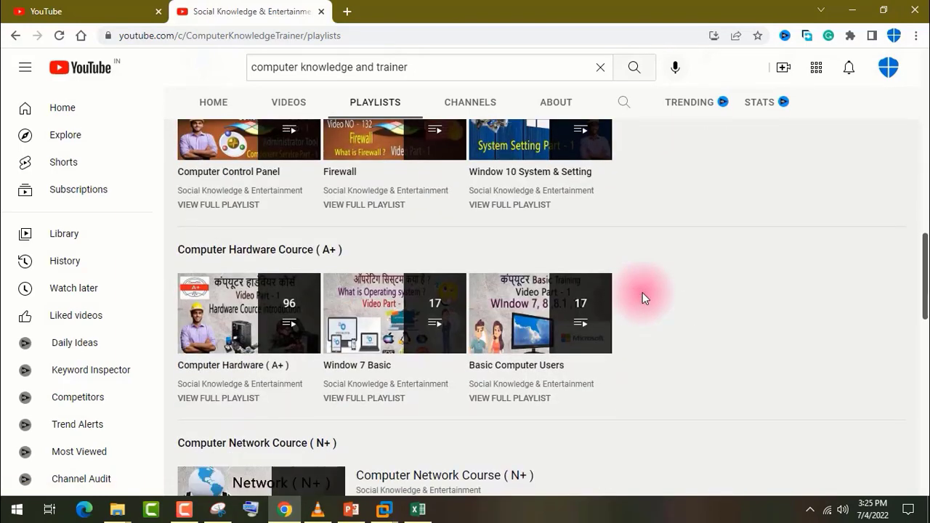
scroll(643, 297, down, 9)
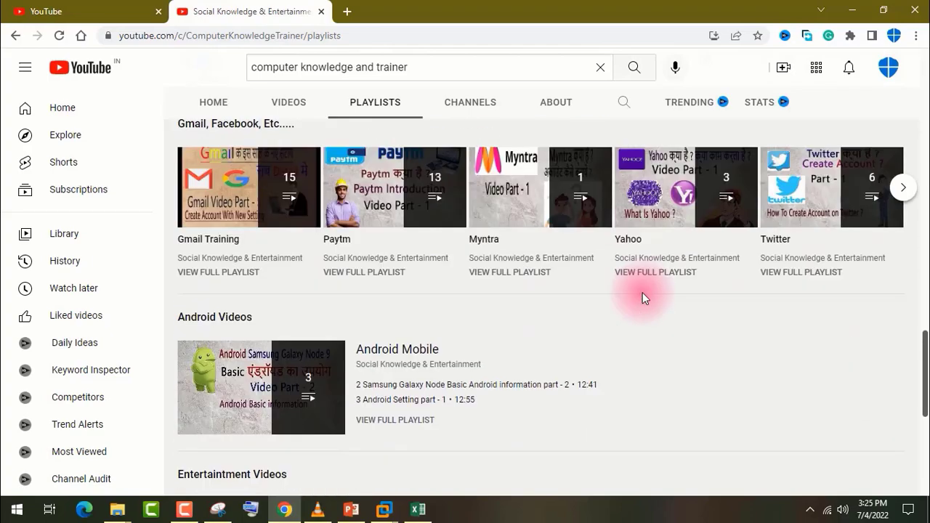
scroll(646, 294, up, 5)
scroll(649, 293, up, 5)
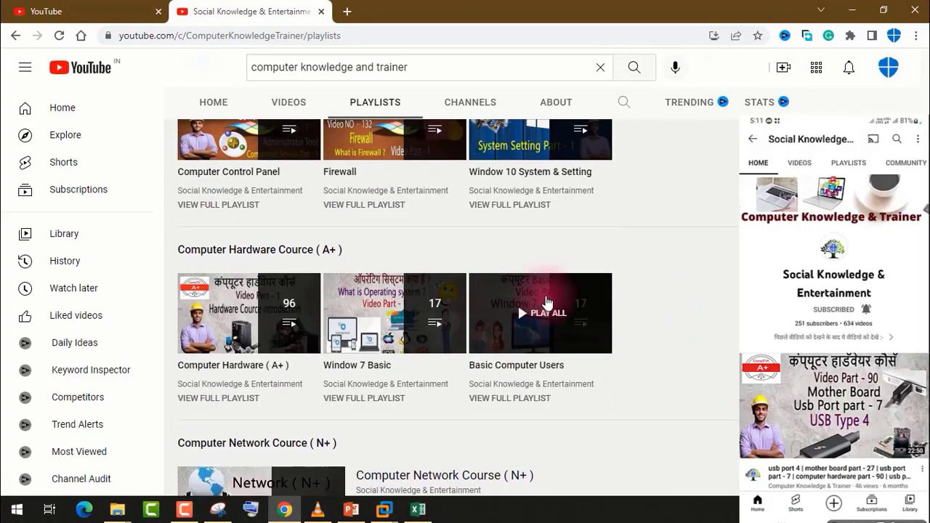
scroll(703, 277, up, 1)
scroll(704, 277, down, 1)
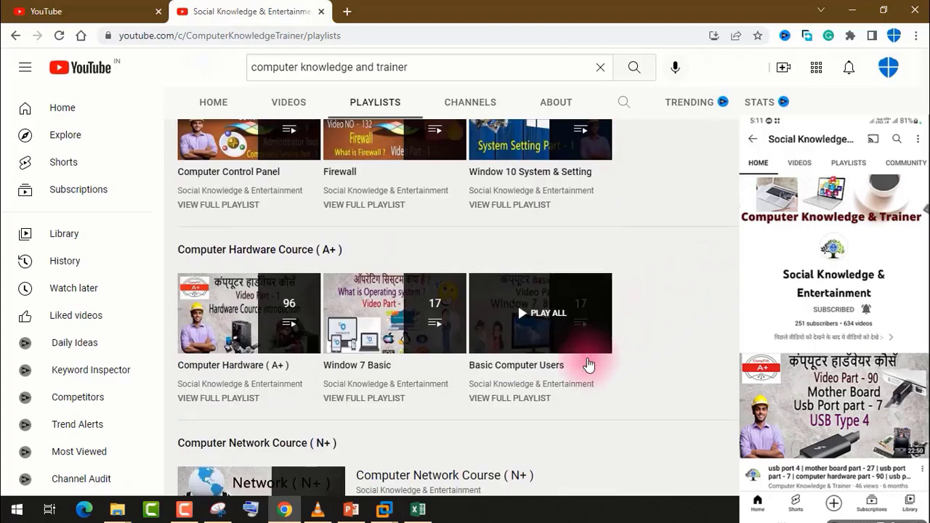
Step: Open the Basic Computer Users playlist from the hardware course section in a new tab and look through its video list
right_click(535, 320)
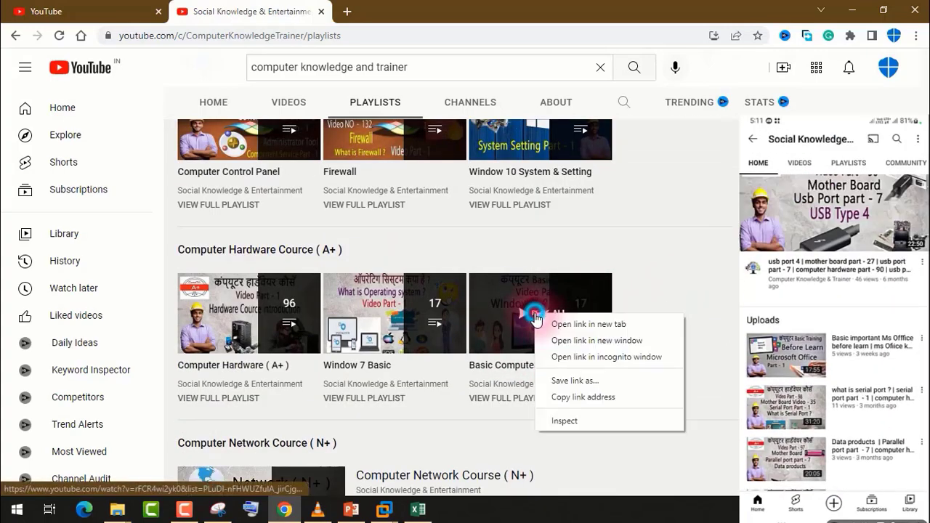
click(581, 324)
click(409, 9)
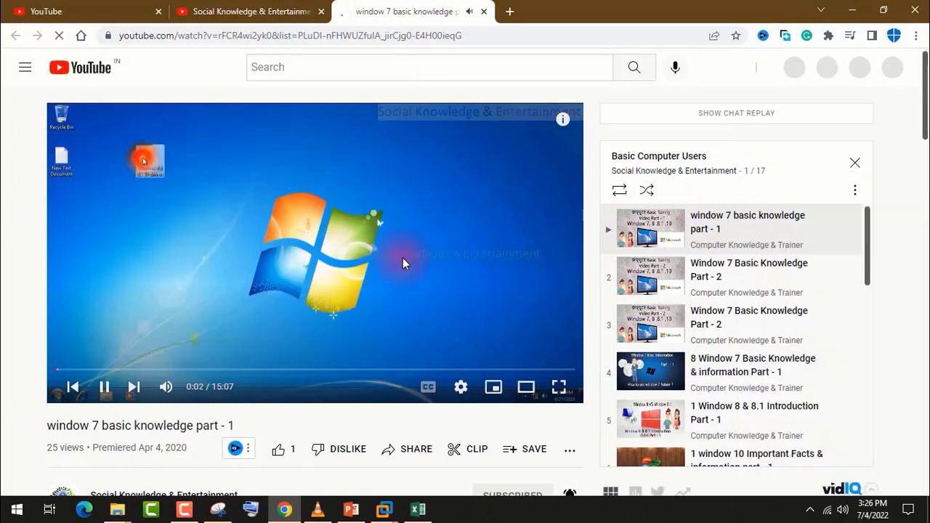
scroll(761, 261, down, 4)
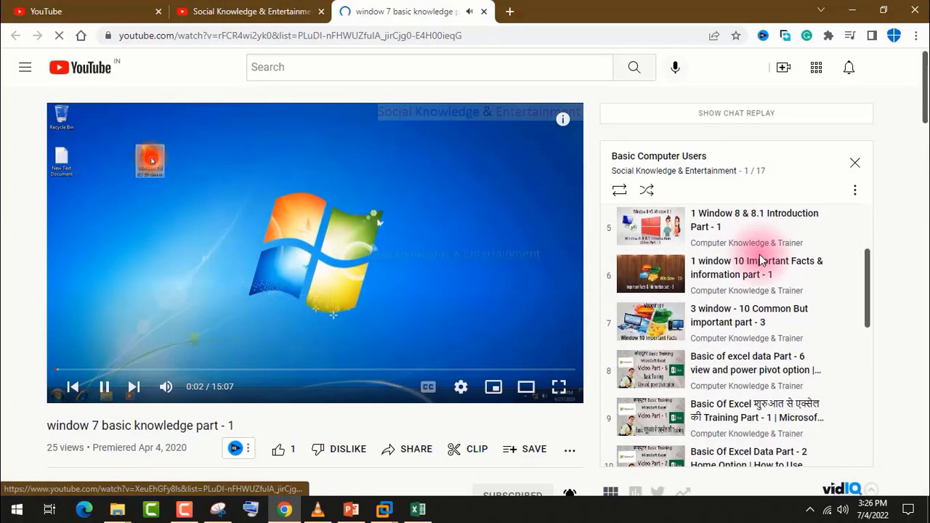
scroll(761, 260, down, 5)
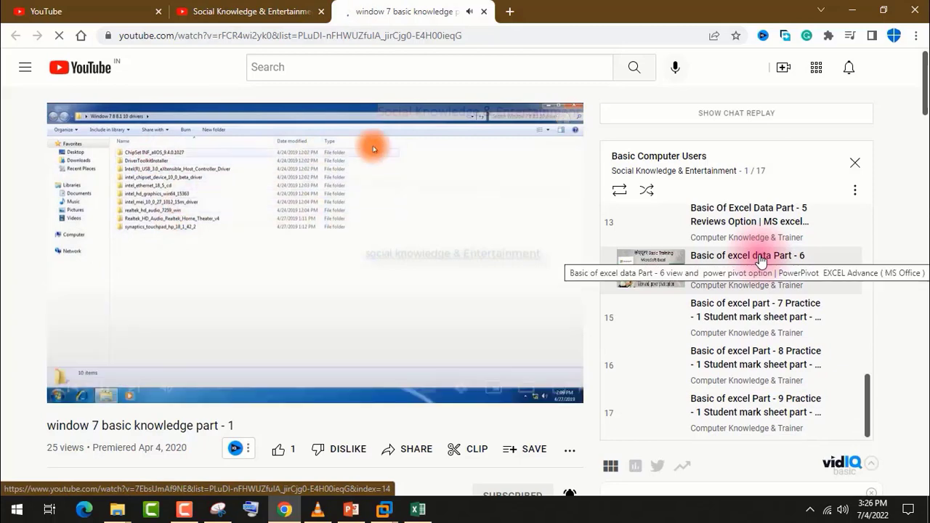
Step: Return to the channel's playlists, open the Window 7 Basic playlist and look through its full video list
scroll(627, 217, up, 9)
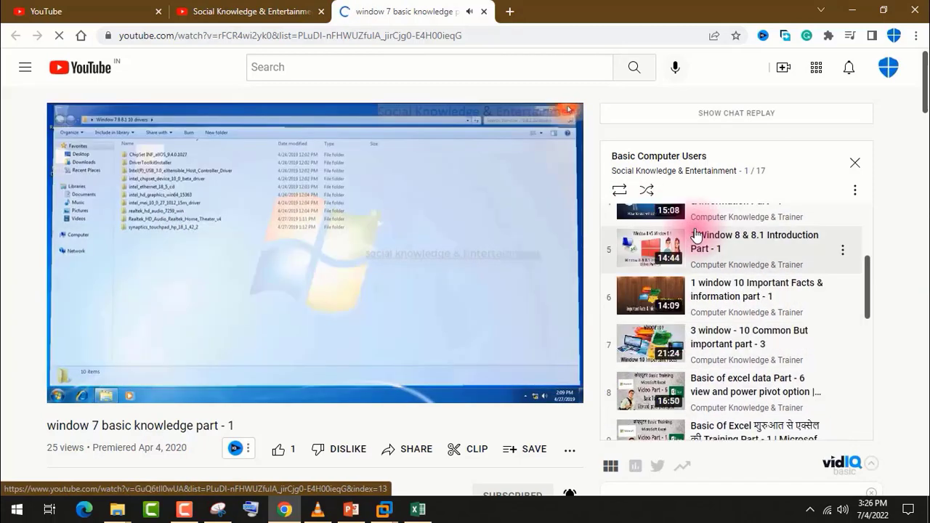
click(294, 6)
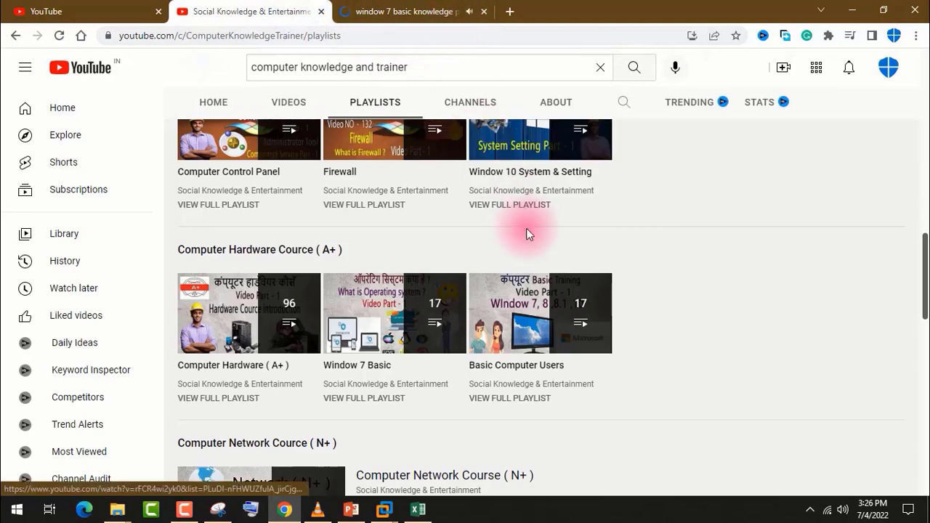
scroll(526, 233, up, 1)
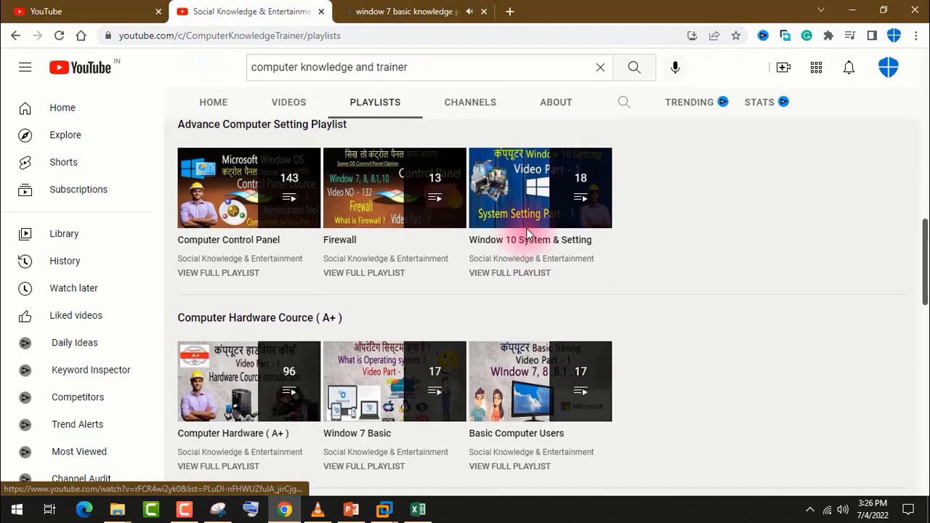
click(402, 387)
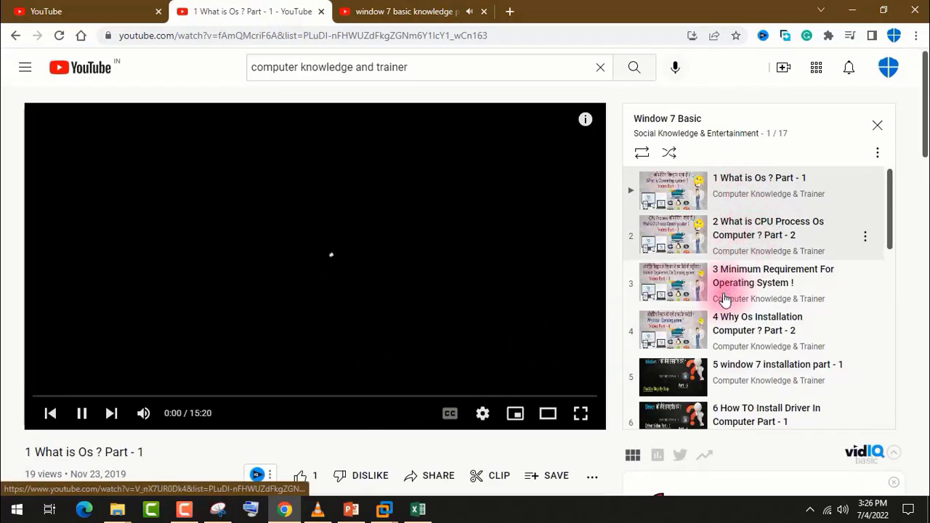
scroll(725, 298, down, 2)
scroll(724, 298, up, 1)
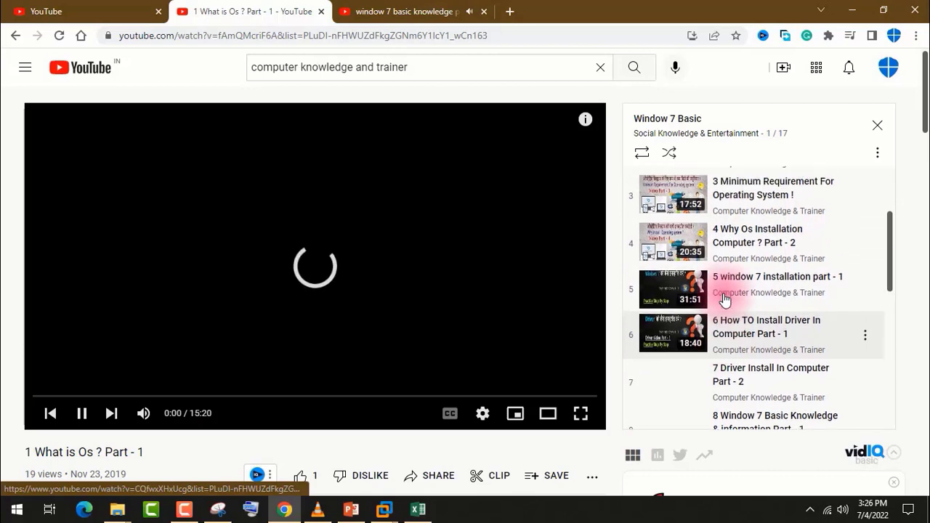
scroll(724, 298, up, 2)
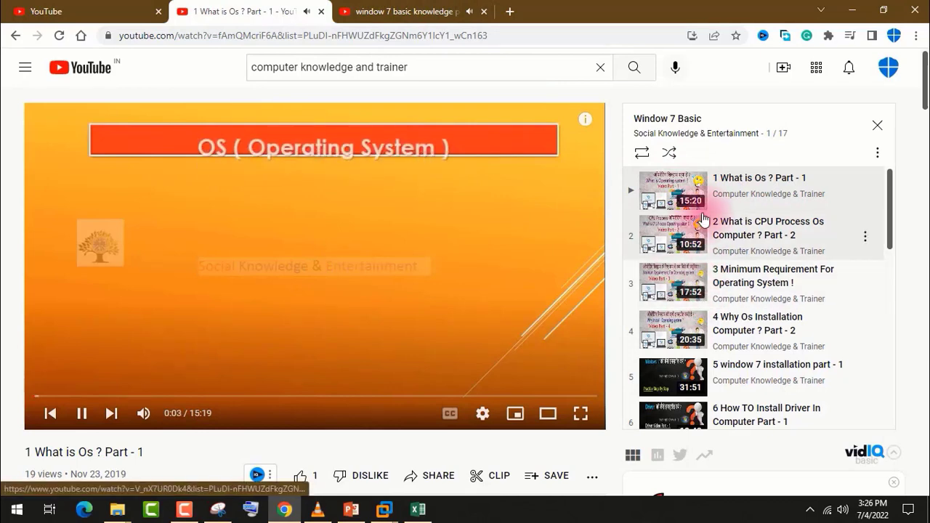
scroll(703, 219, down, 5)
scroll(704, 219, down, 3)
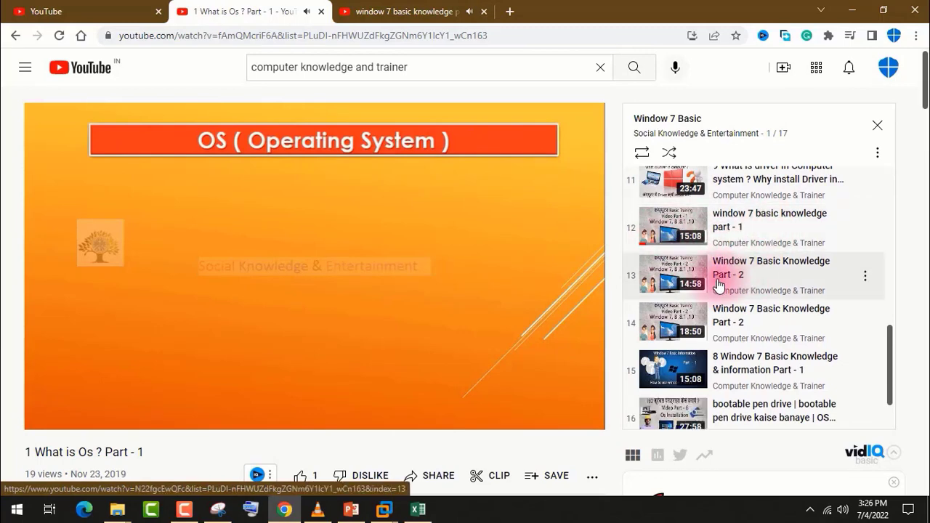
scroll(699, 312, down, 1)
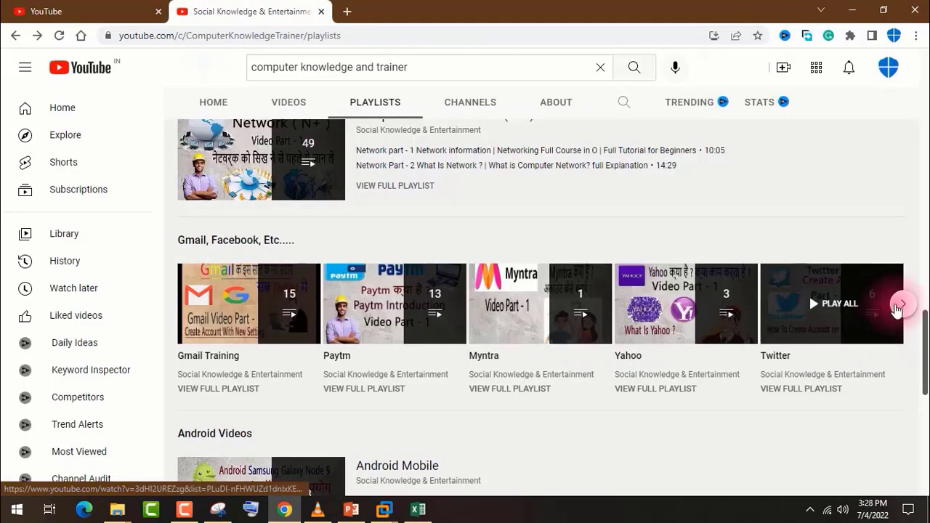
Step: Look through the channel's remaining playlist sections, from Gmail, Facebook, Etc. through Android and entertainment videos to All Playlist
click(899, 305)
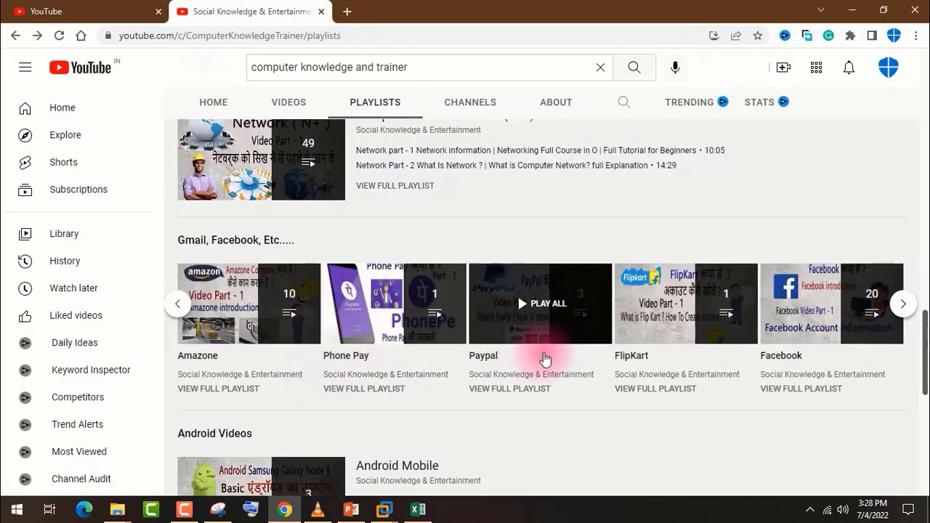
click(909, 307)
scroll(727, 332, down, 3)
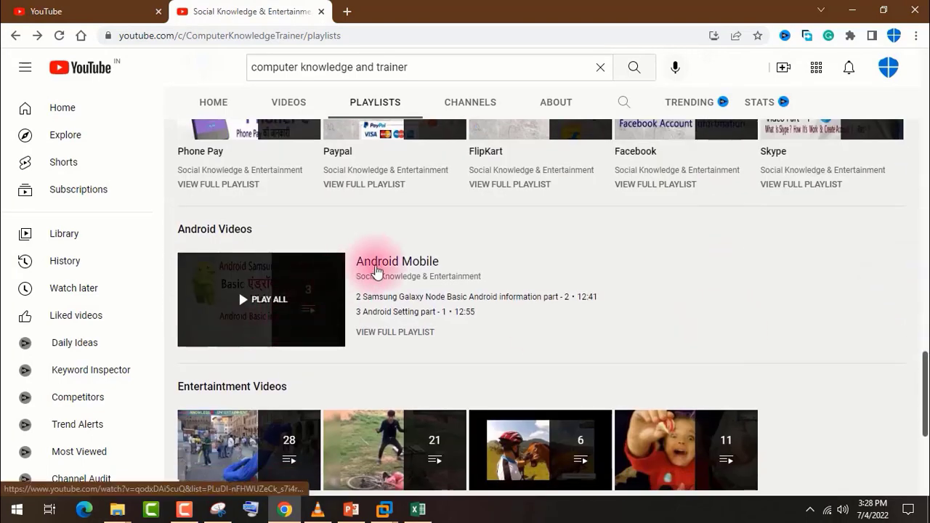
scroll(356, 324, up, 3)
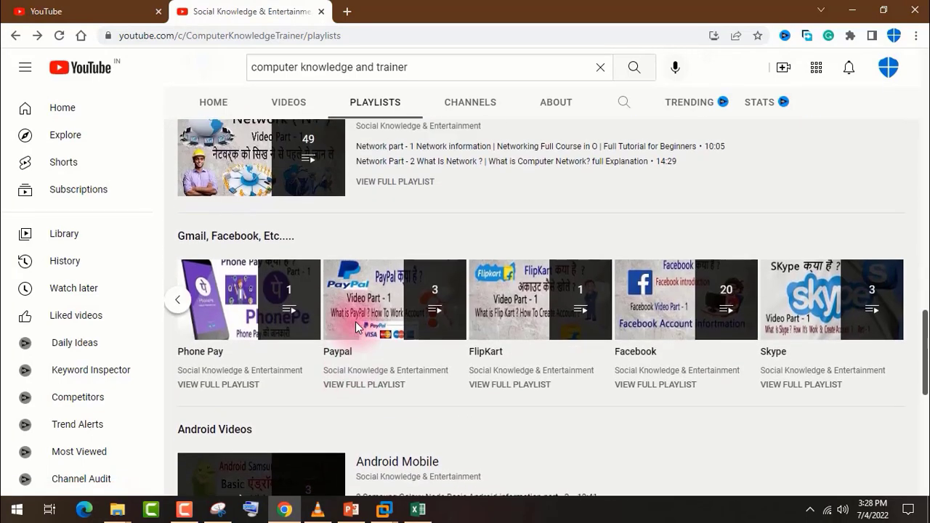
scroll(355, 321, down, 6)
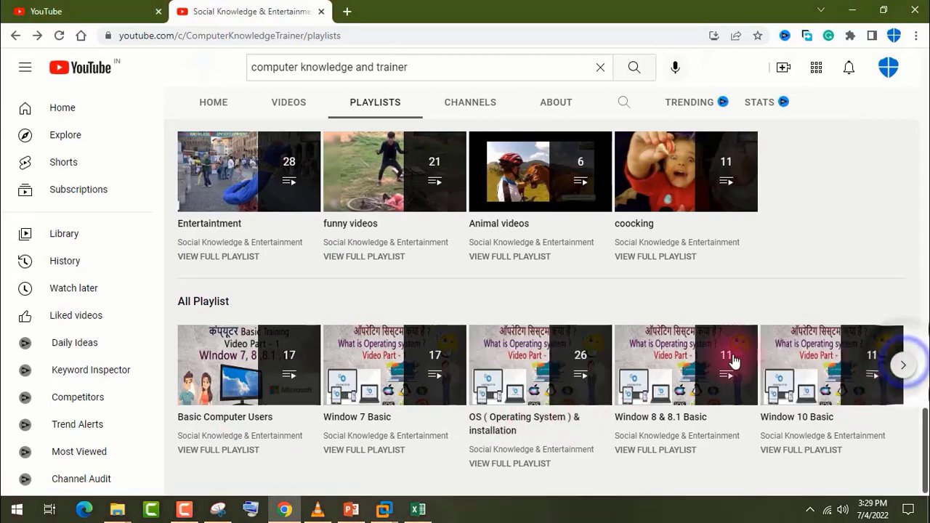
scroll(734, 361, up, 2)
scroll(552, 312, down, 2)
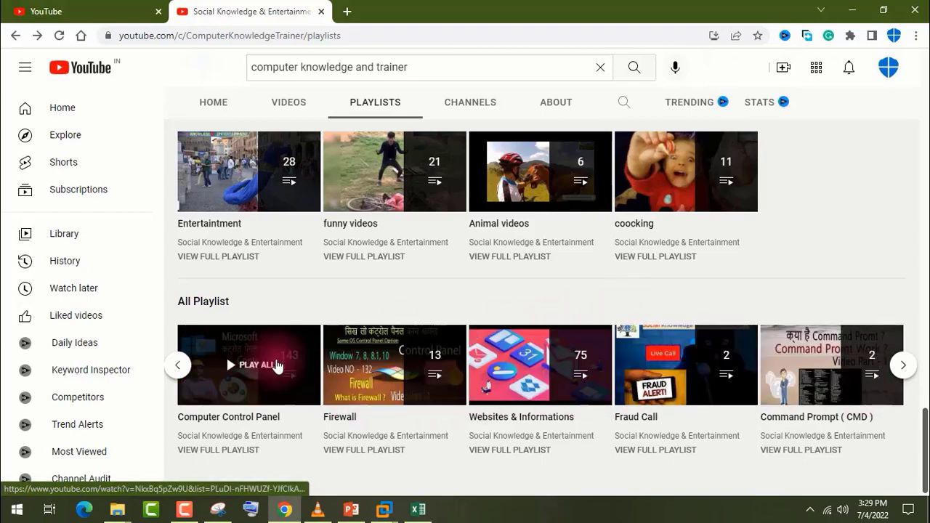
scroll(764, 357, up, 3)
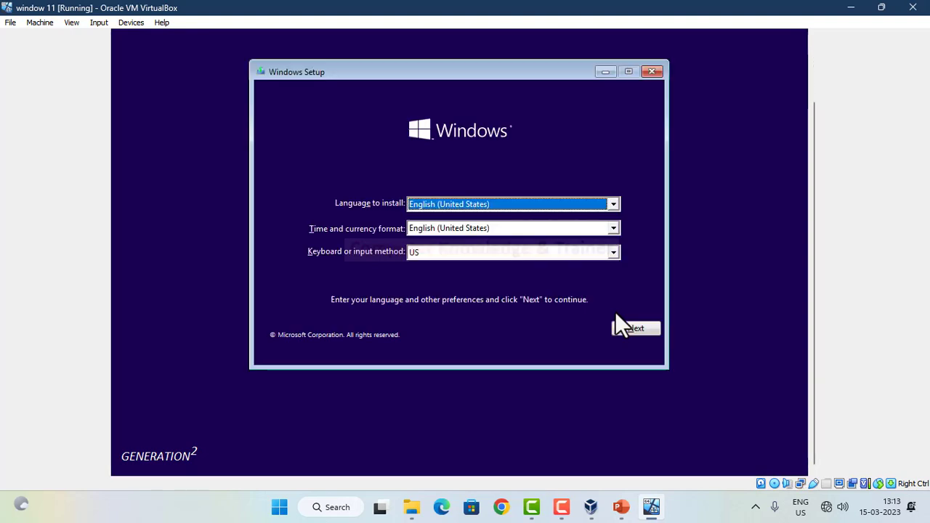
Step: Accept English (United States) and the US keyboard in Windows Setup and start the installation
click(622, 322)
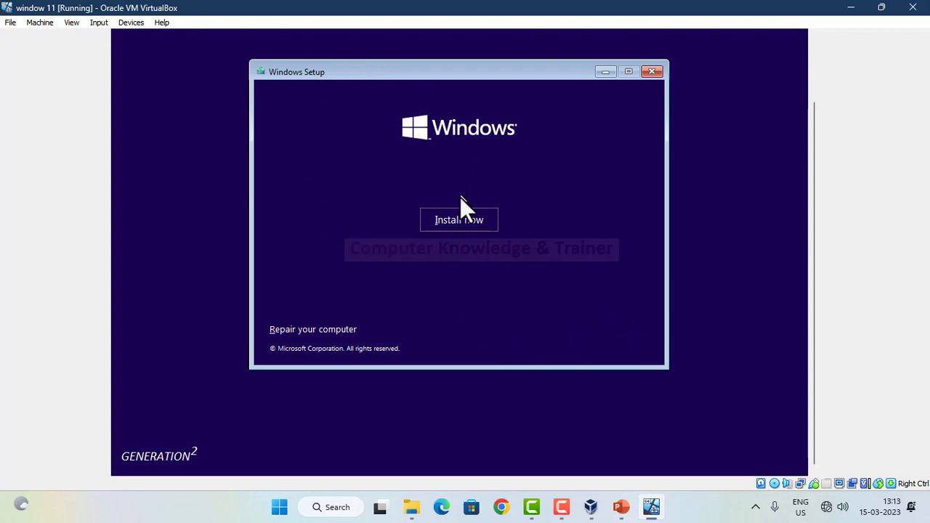
click(458, 219)
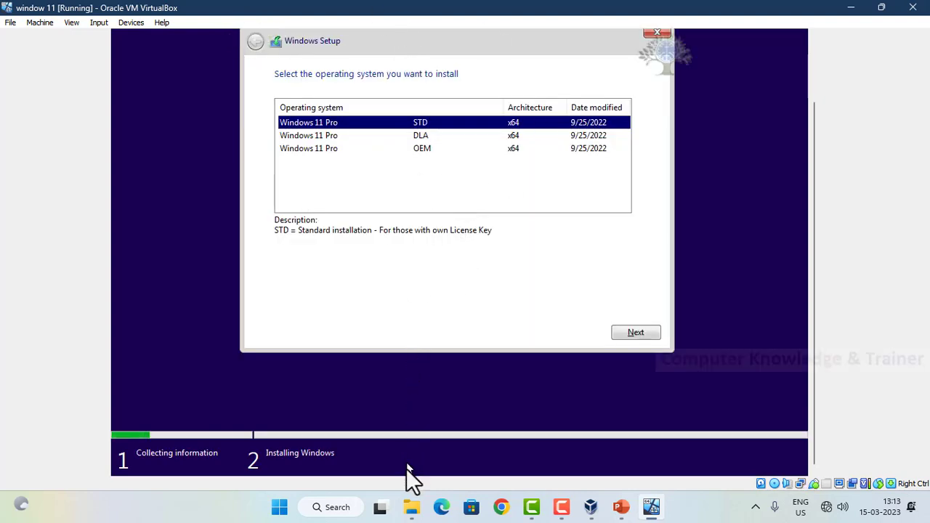
Step: Switch to File Explorer and open the current account's profile folder inside Users on Local Disk (C:) to show its contents
click(411, 508)
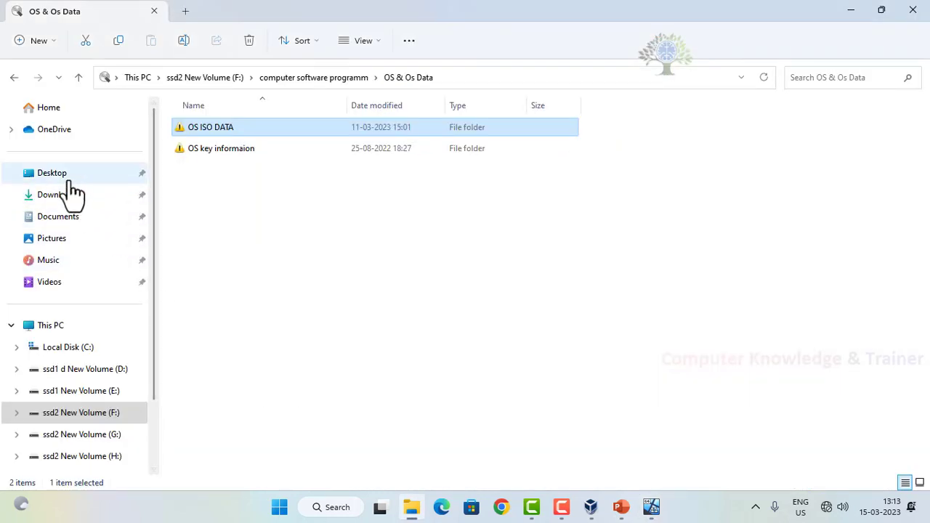
click(38, 113)
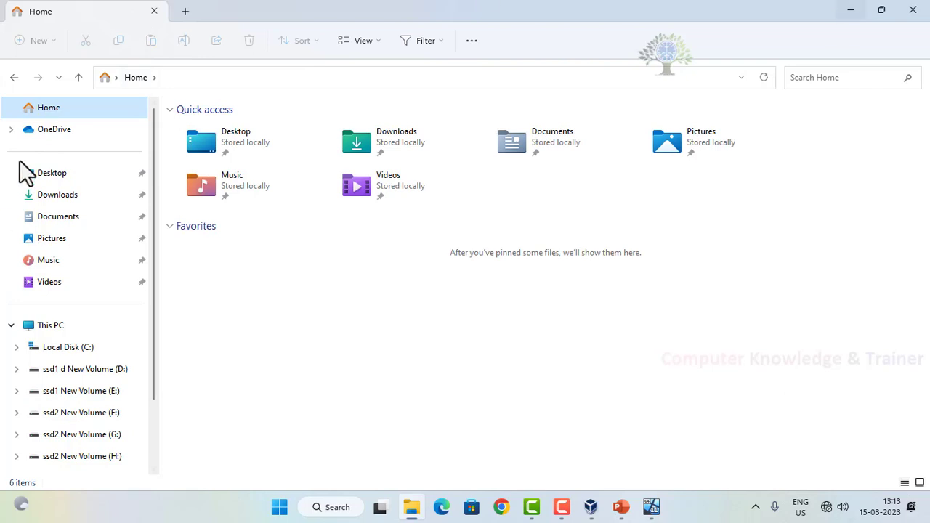
click(73, 331)
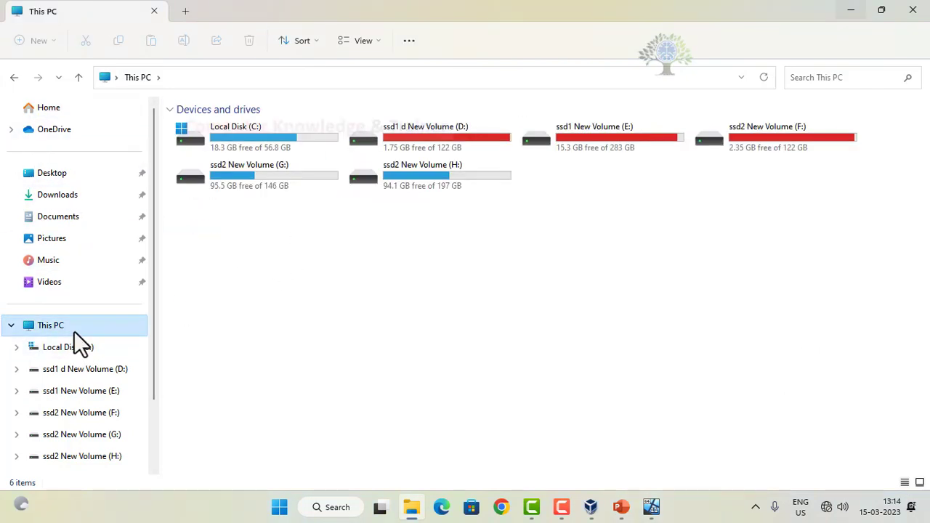
double_click(224, 141)
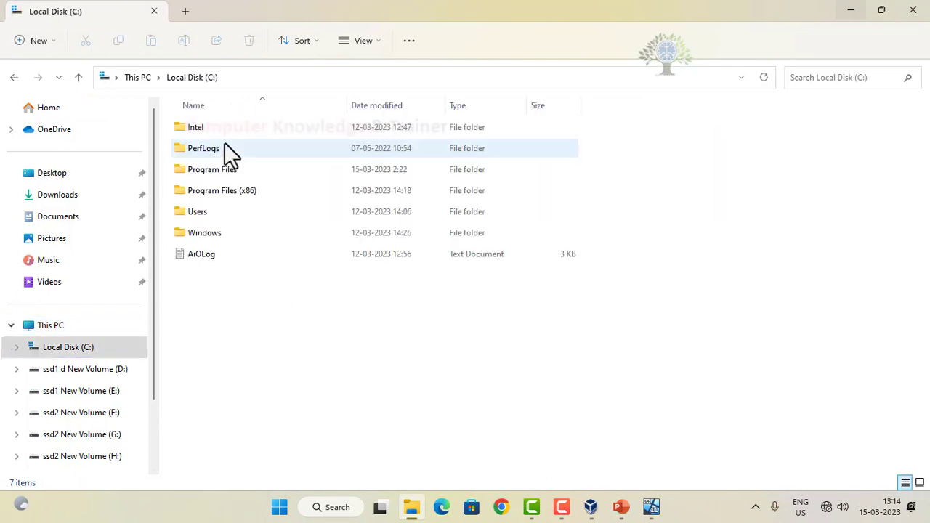
double_click(219, 211)
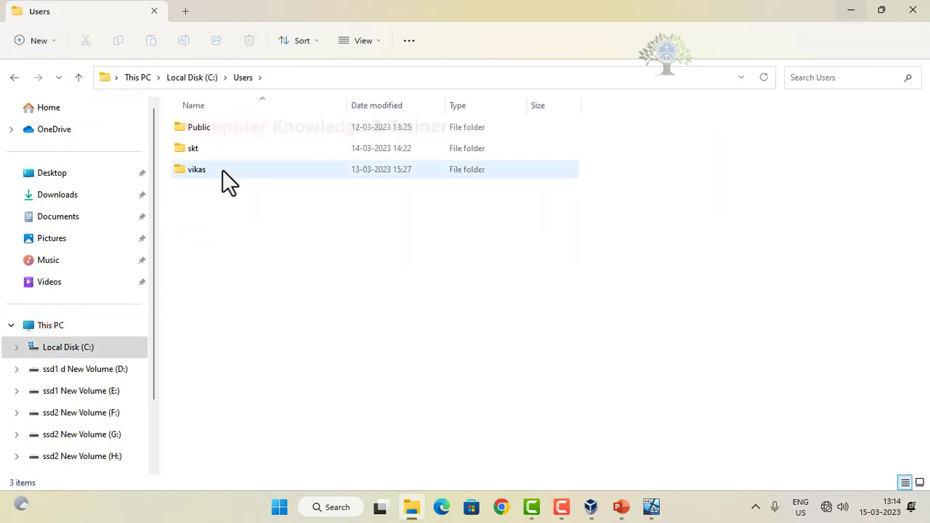
double_click(222, 150)
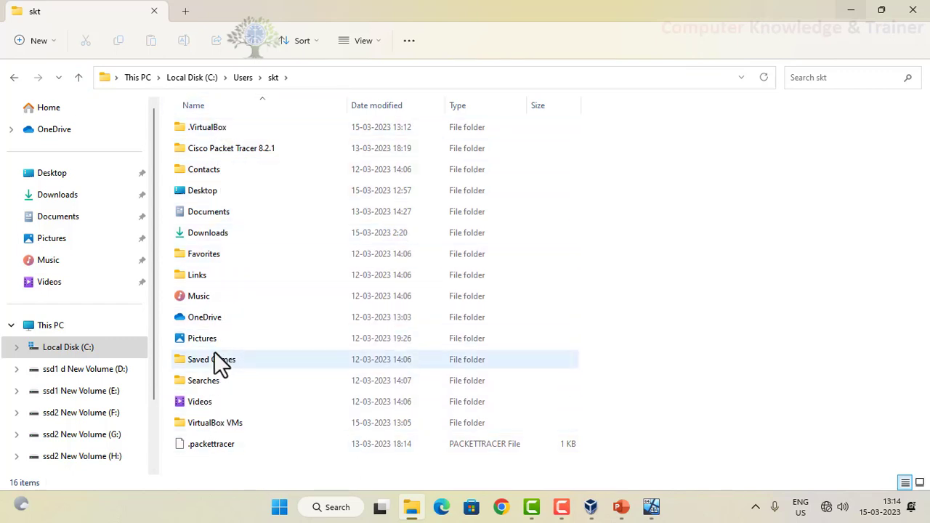
Step: Browse the Documents, Downloads, Desktop and OneDrive locations, ending at the Home view
click(78, 216)
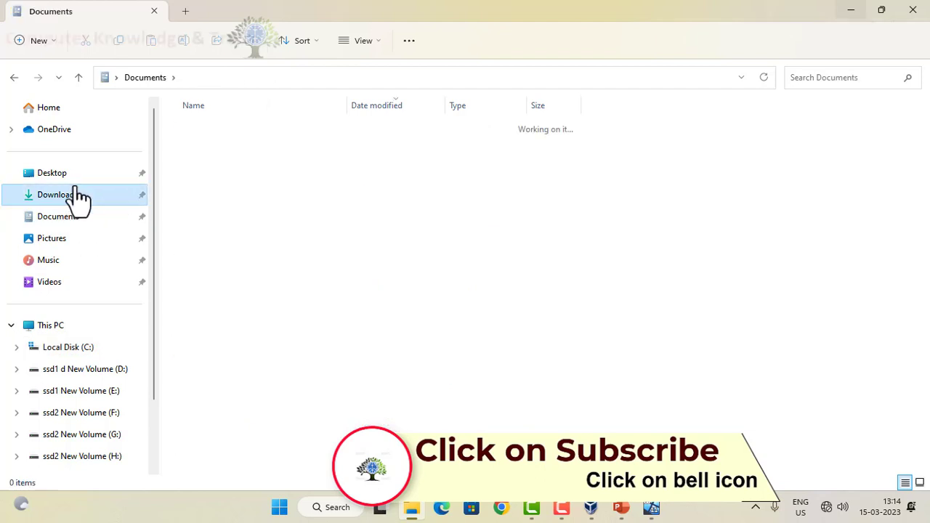
click(80, 195)
click(78, 174)
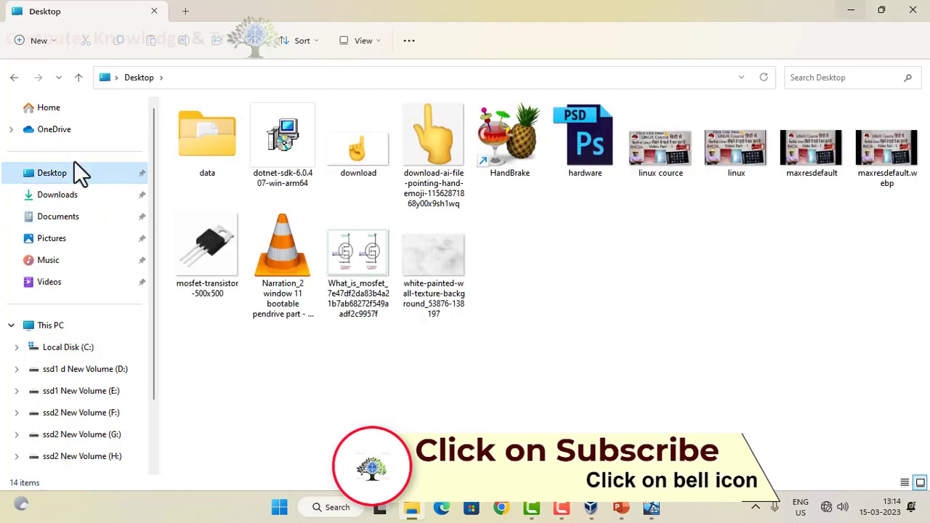
click(70, 131)
click(68, 113)
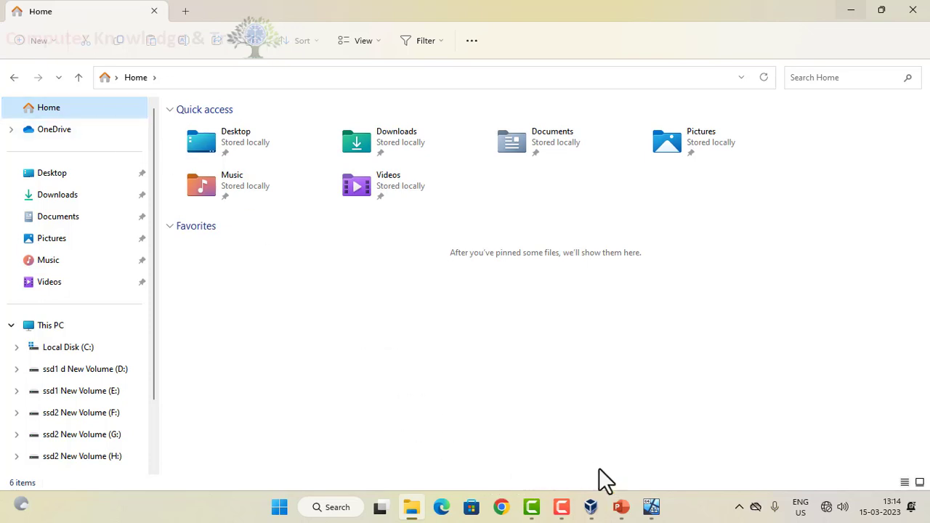
Step: Switch back to the running Windows 11 virtual machine and close the Microsoft OneDrive setup window
click(658, 507)
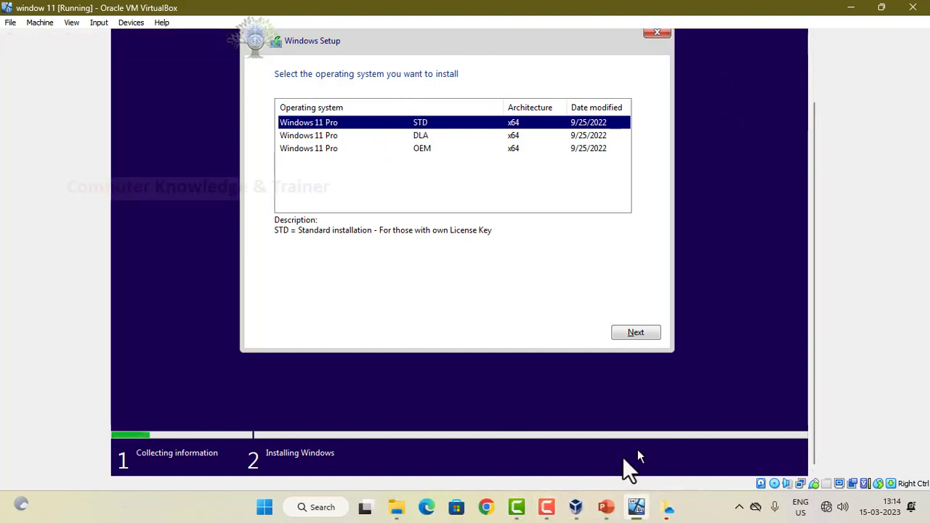
mouse_move(666, 507)
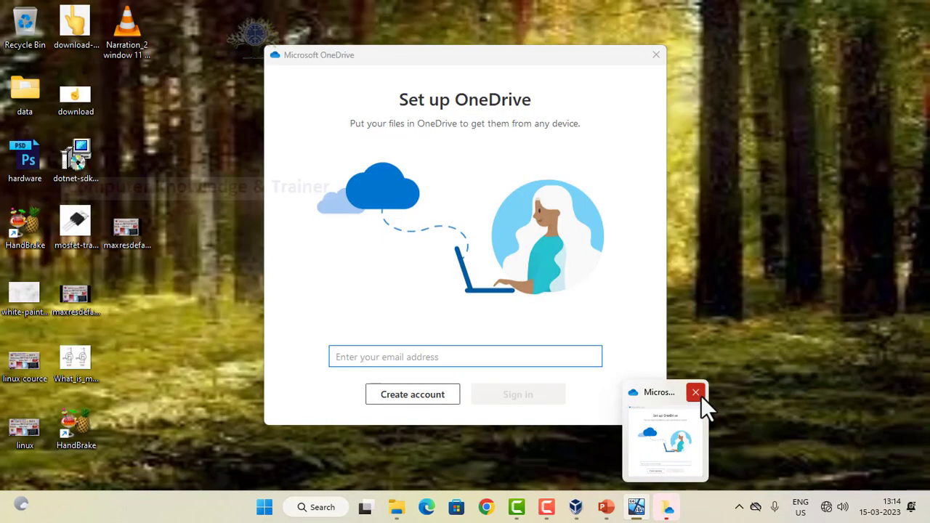
click(698, 394)
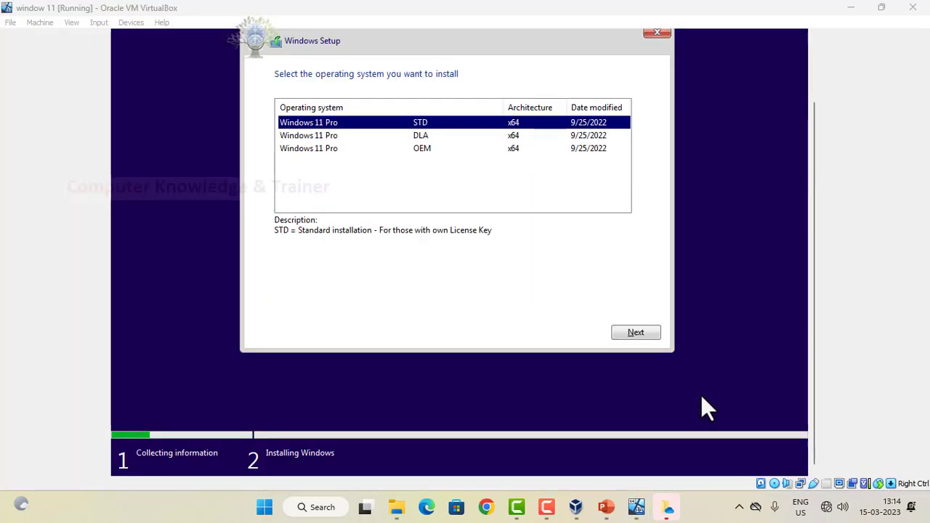
Step: Try continuing Windows Setup with the Windows 11 Pro DLA edition, and go back to the operating system list
click(344, 130)
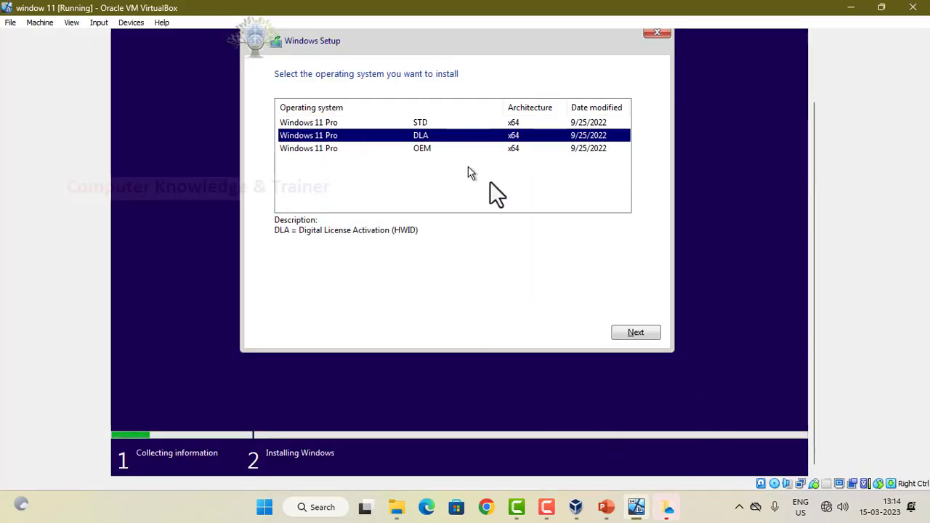
click(616, 333)
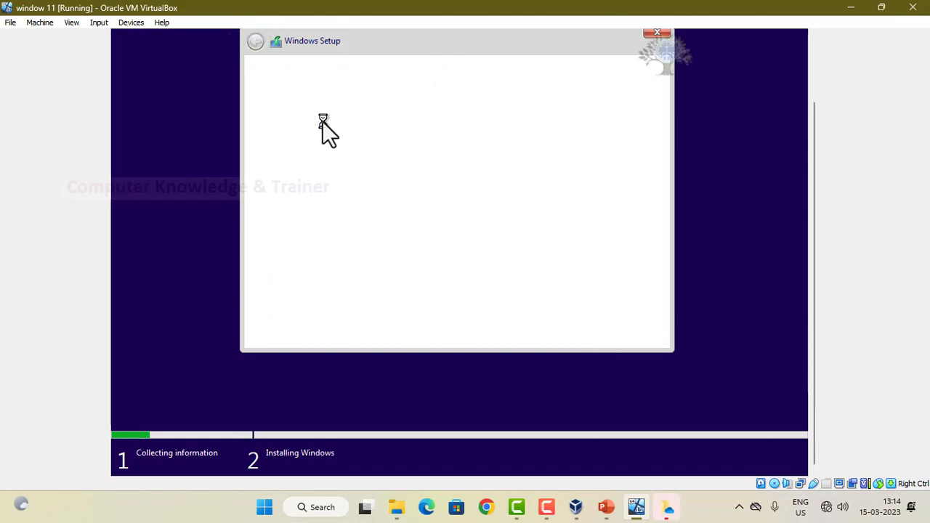
click(256, 42)
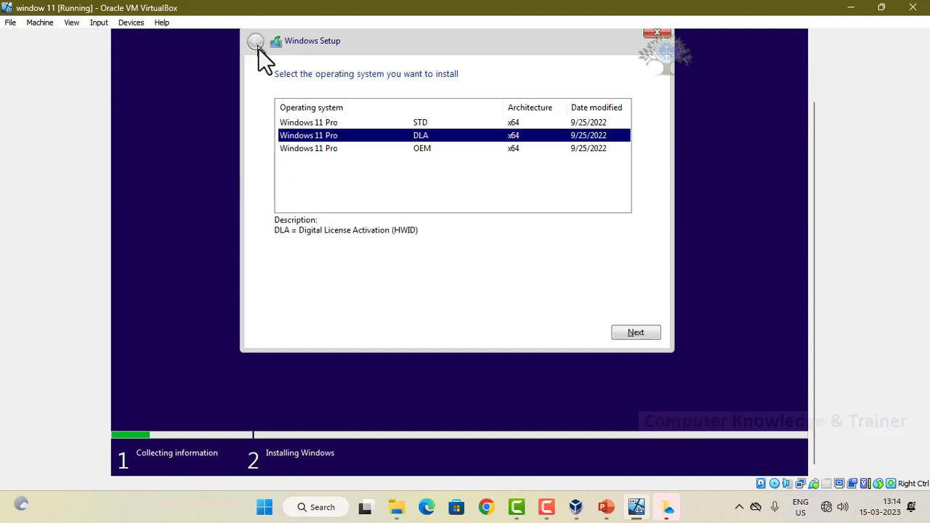
Step: Compare the descriptions of the STD, DLA and OEM editions of Windows 11 Pro, finishing with STD selected
click(320, 123)
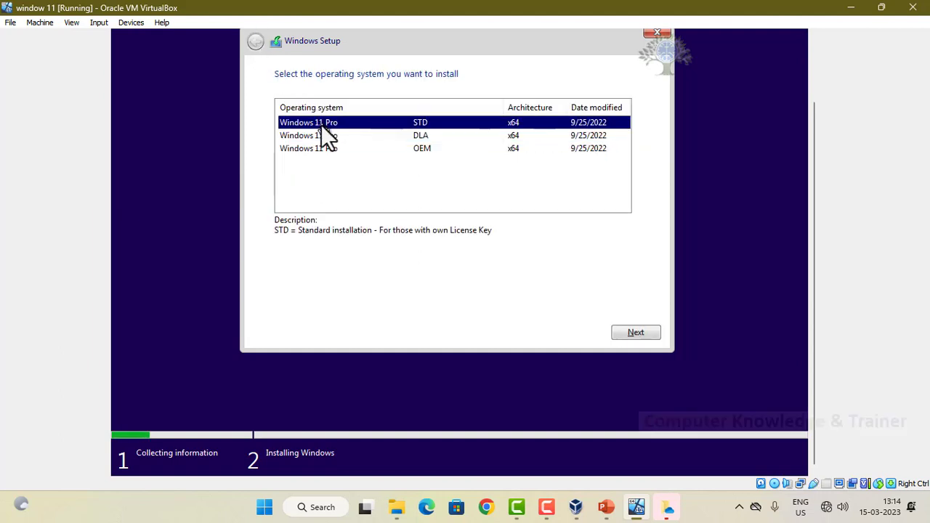
click(326, 136)
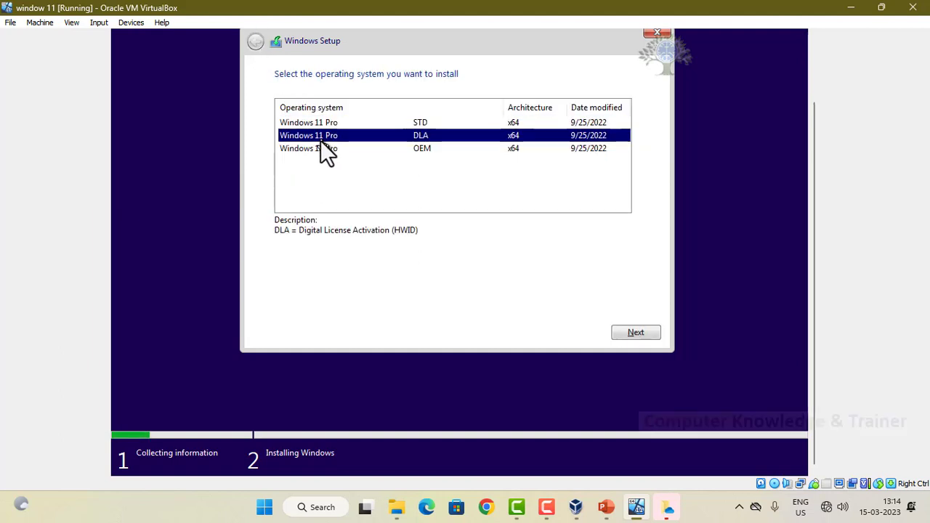
click(322, 149)
click(318, 124)
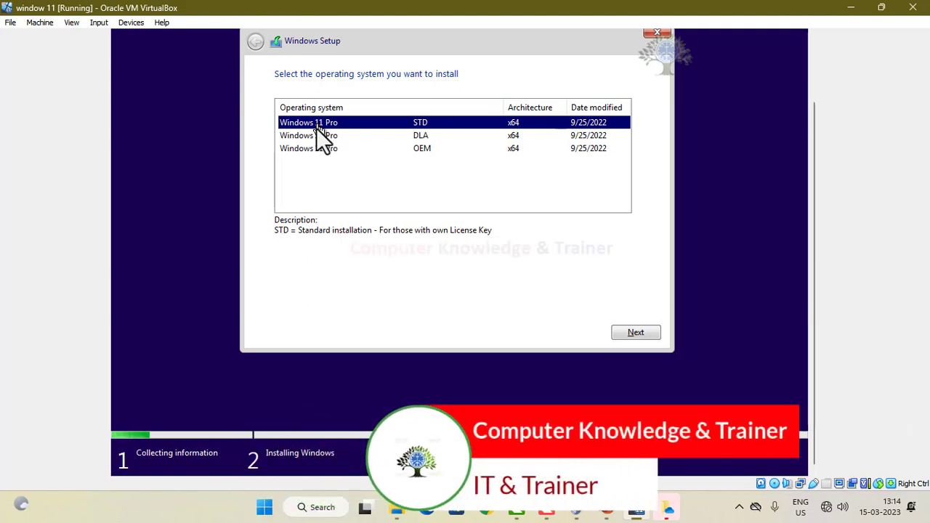
click(315, 134)
click(314, 125)
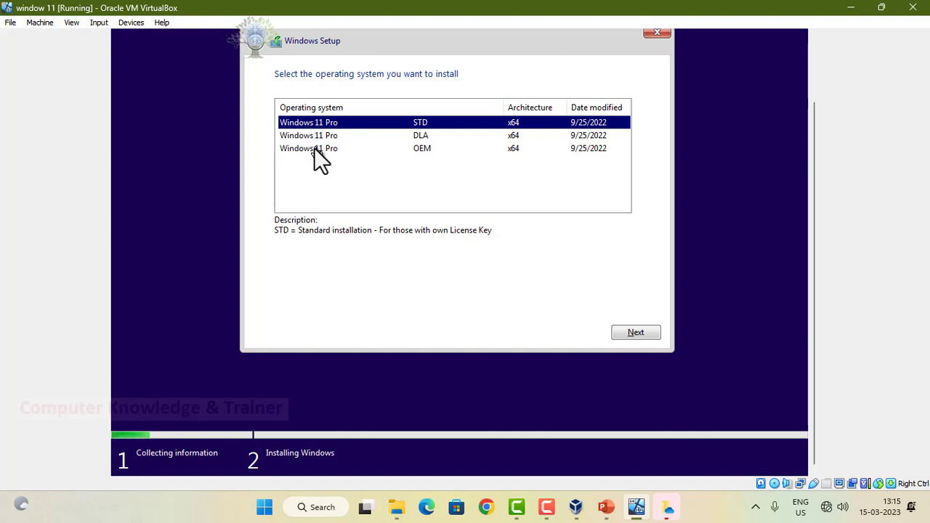
Step: Choose the Windows 11 Pro DLA edition for installation and accept the license terms
click(320, 135)
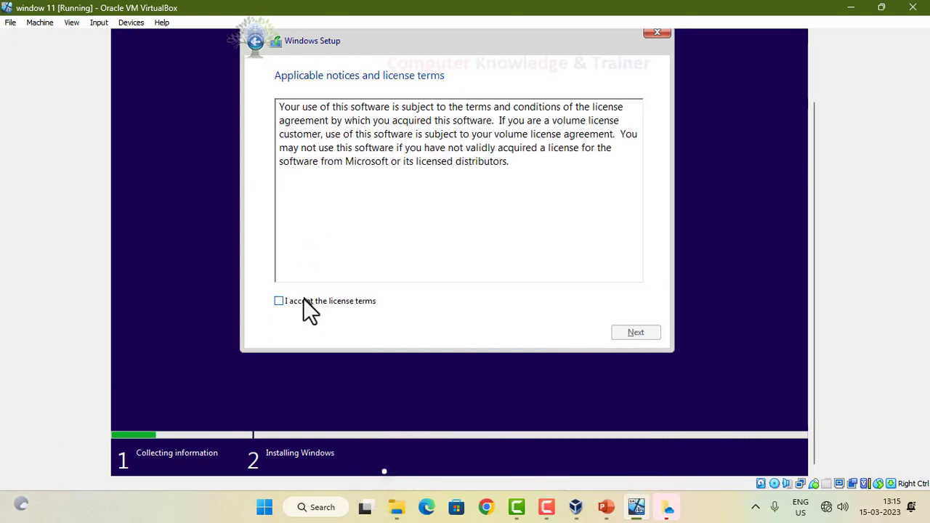
click(304, 299)
click(631, 334)
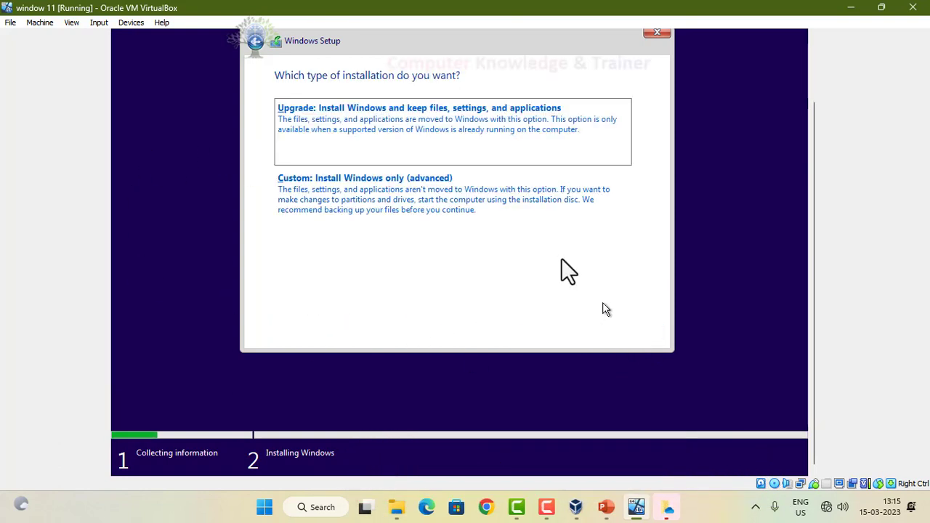
Step: Choose the custom Windows-only installation and open the size entry for a new partition in Drive 0's unallocated space
click(438, 186)
click(557, 252)
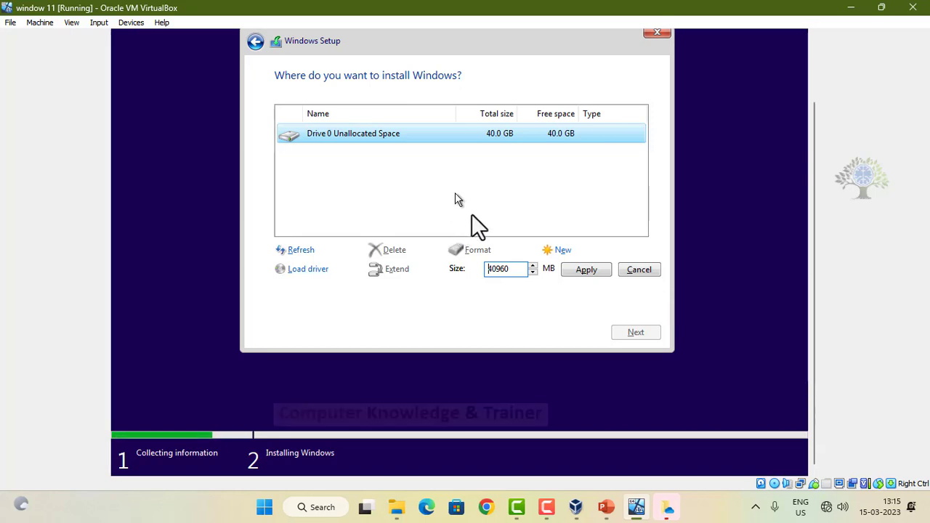
Step: Switch to File Explorer and view the host's drives under This PC, checking the available actions for drive D:
click(397, 508)
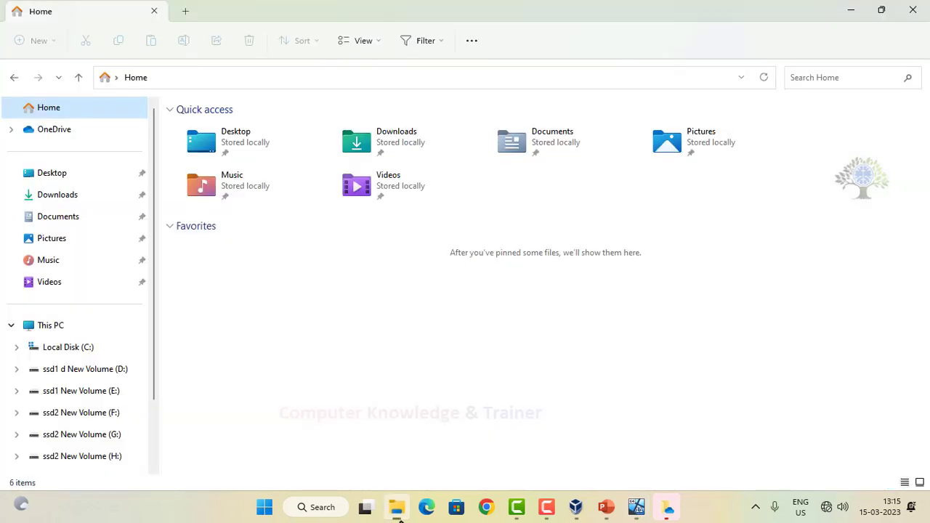
click(38, 329)
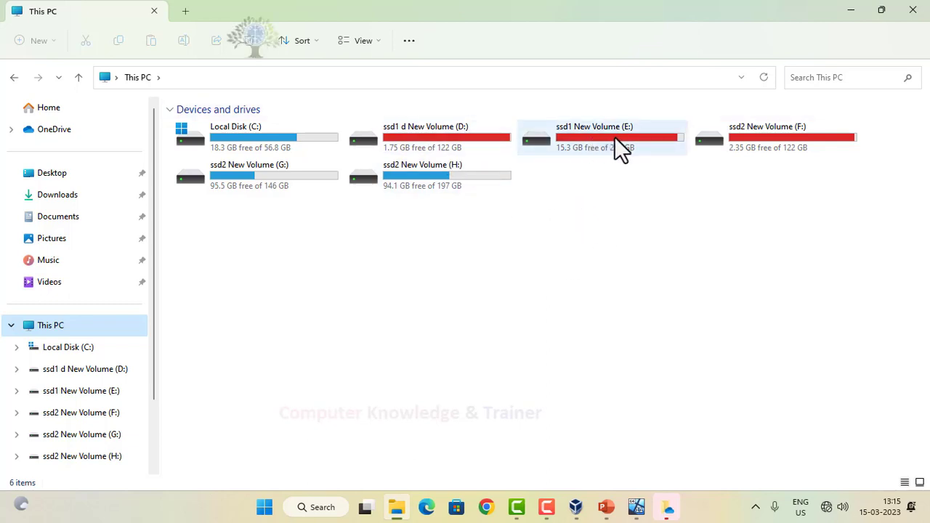
click(426, 142)
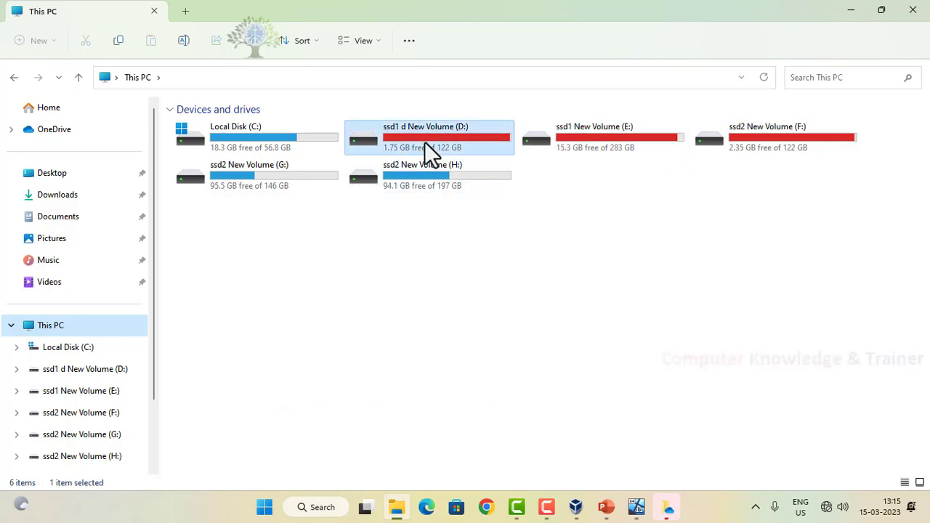
right_click(426, 145)
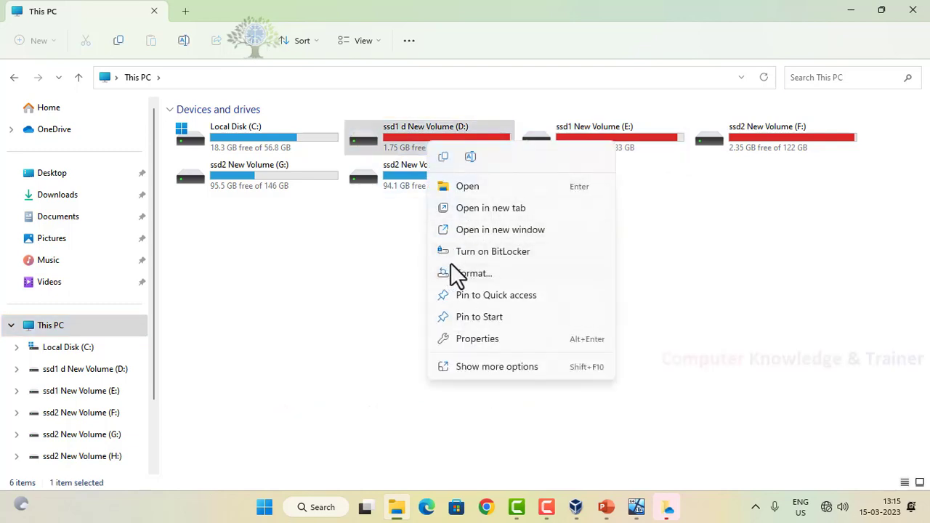
click(389, 261)
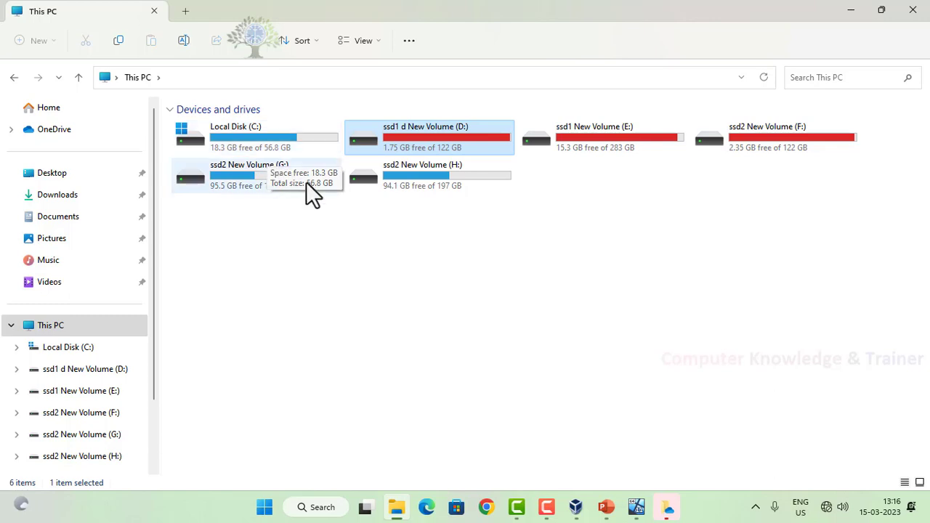
Step: Return to the Windows 11 virtual machine and create a 40960 MB partition on Drive 0
click(636, 509)
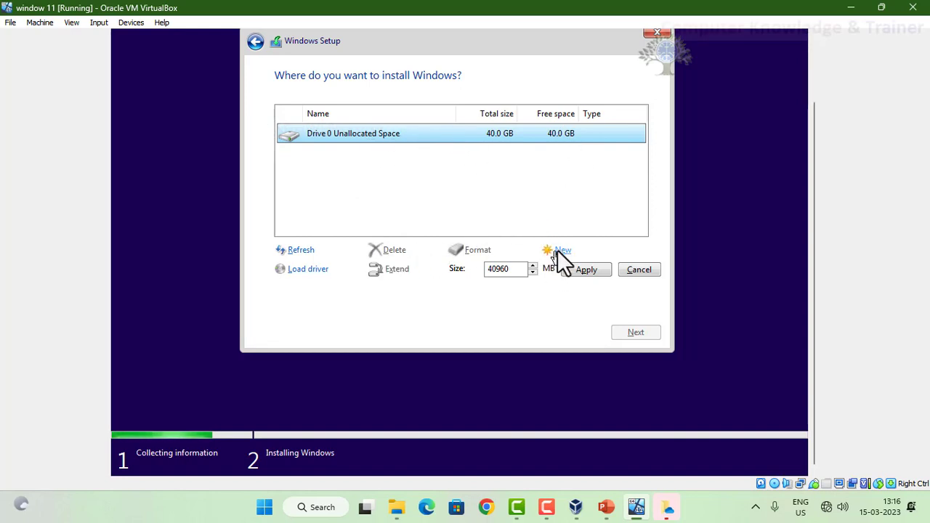
click(563, 271)
click(562, 271)
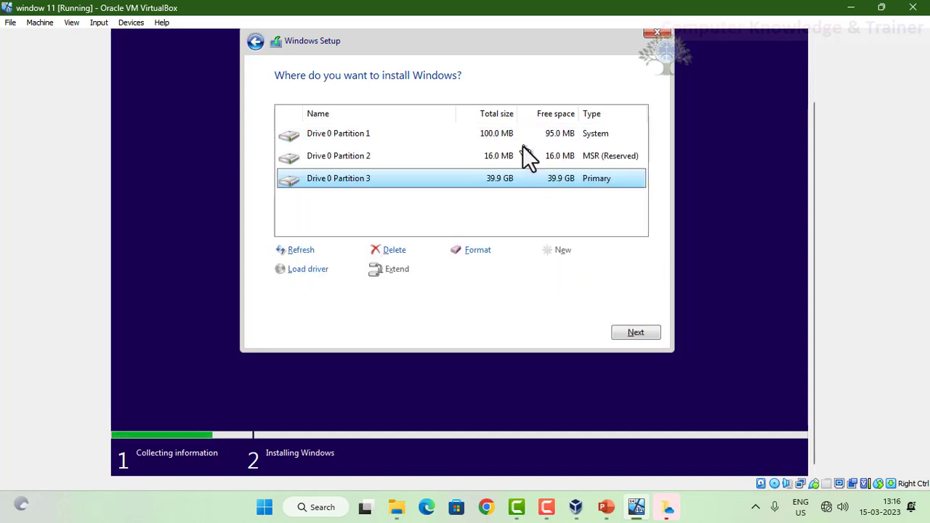
Step: Check the reserved and system partitions, and start installing Windows on Drive 0 Partition 3
click(594, 162)
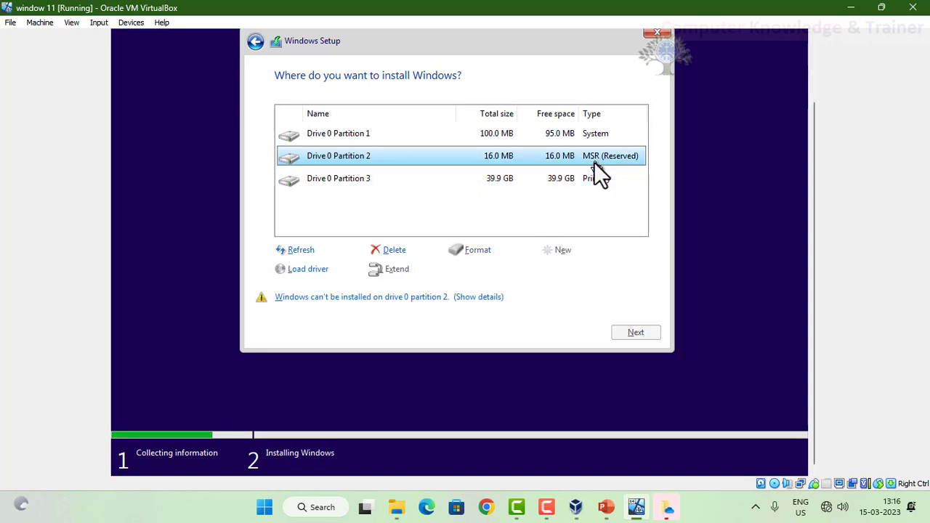
click(586, 138)
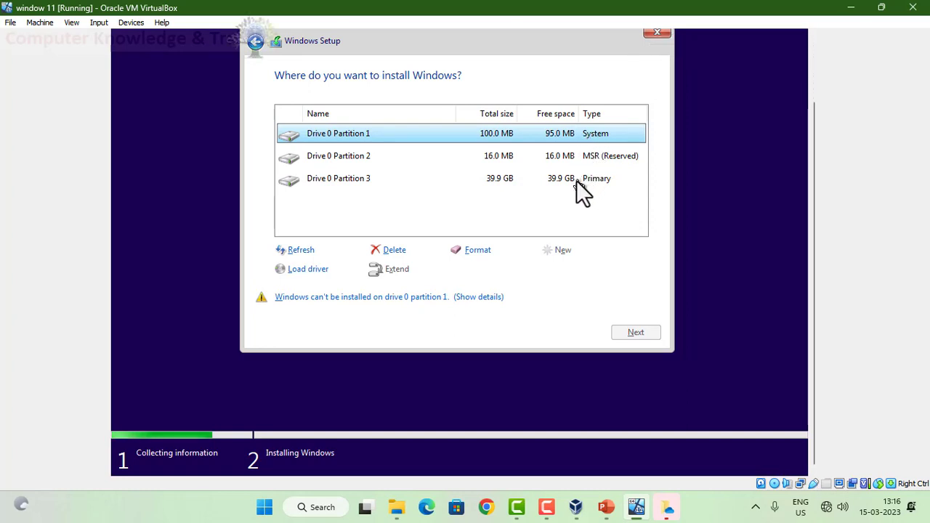
click(499, 181)
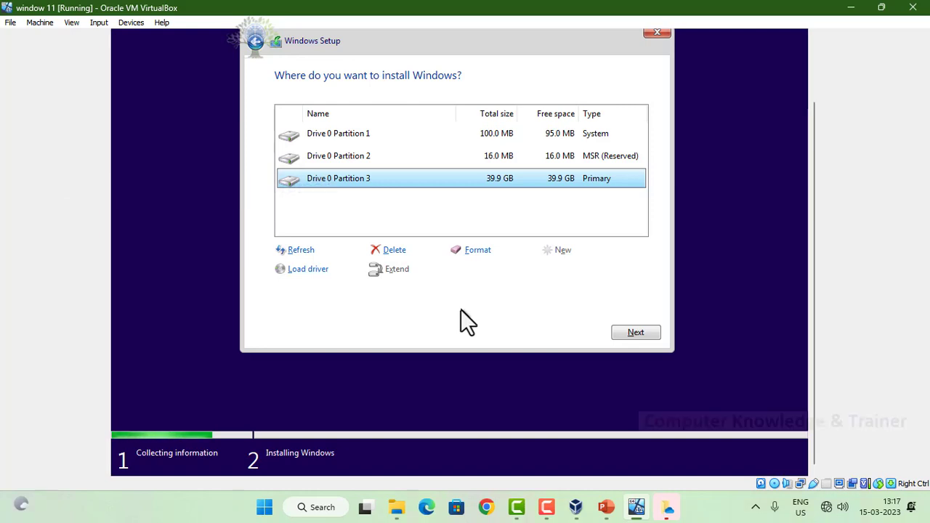
click(634, 333)
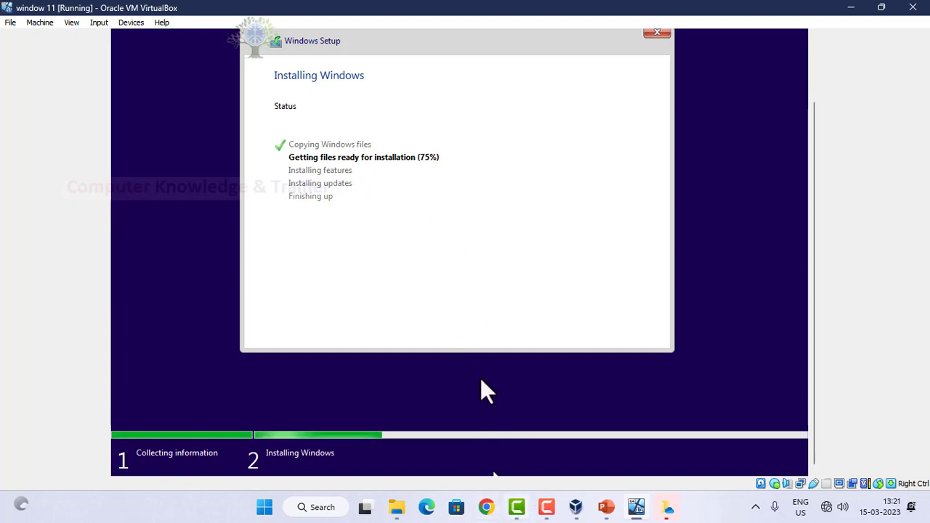
click(544, 513)
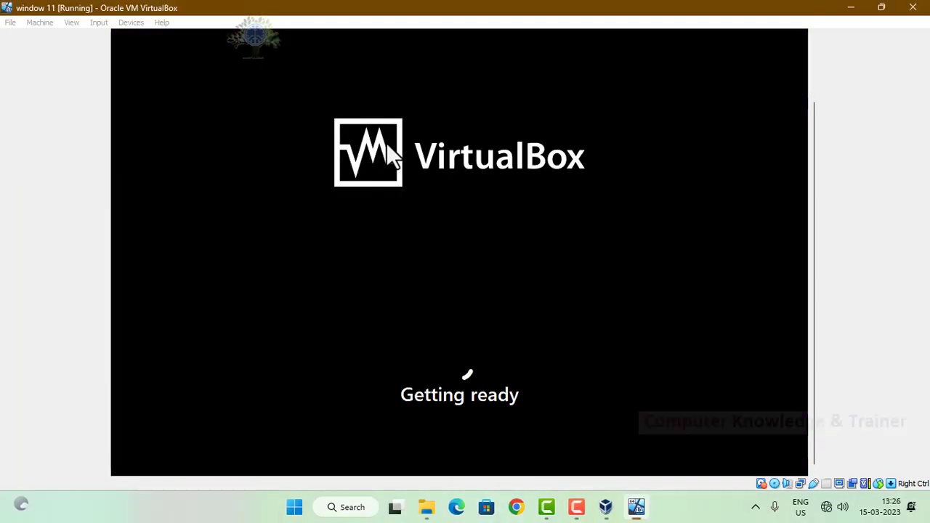
click(386, 142)
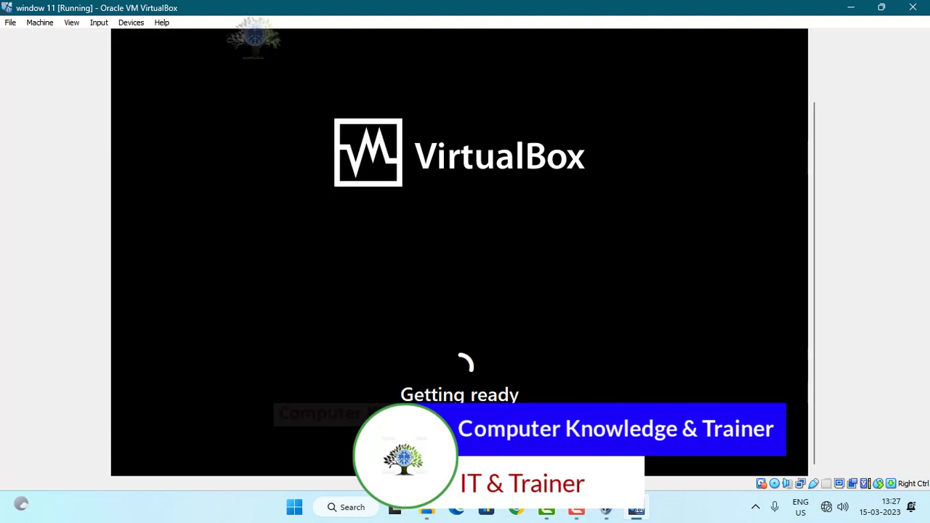
Step: Look through the host's Local Disk (C:) in File Explorer and go back to This PC
click(427, 507)
double_click(281, 147)
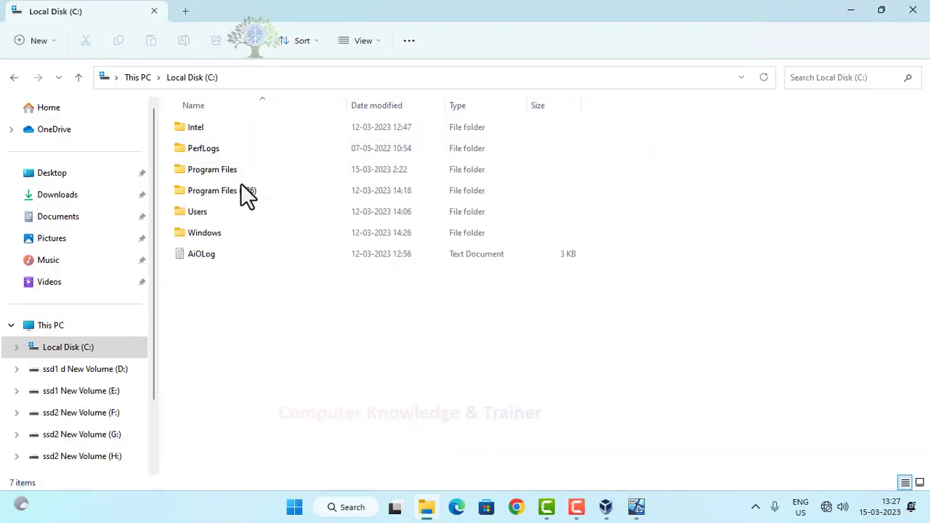
click(79, 78)
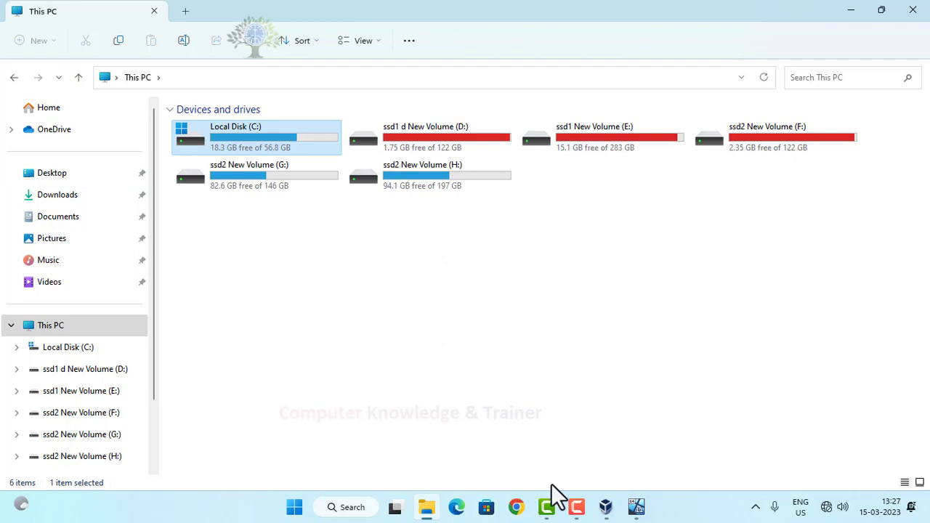
Step: Review the window 11 machine's details in VirtualBox Manager, and switch back to the running virtual machine
click(604, 505)
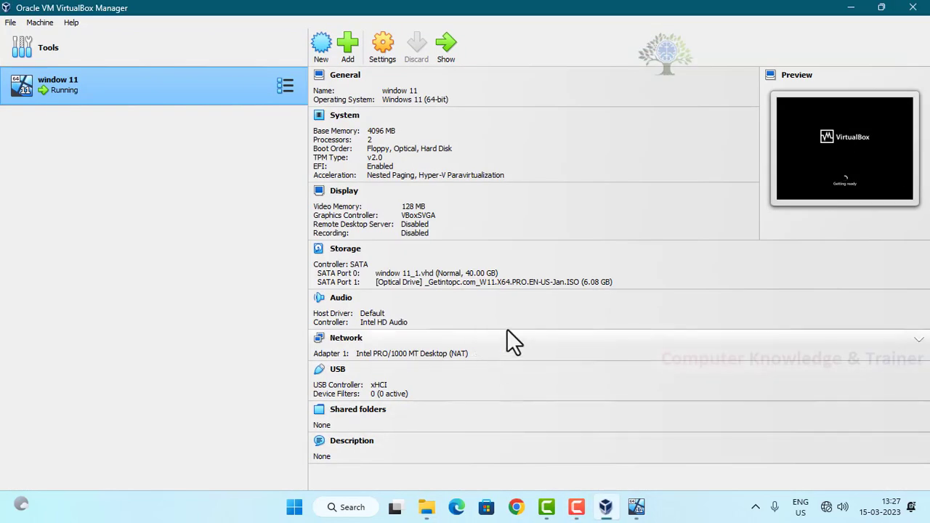
click(852, 8)
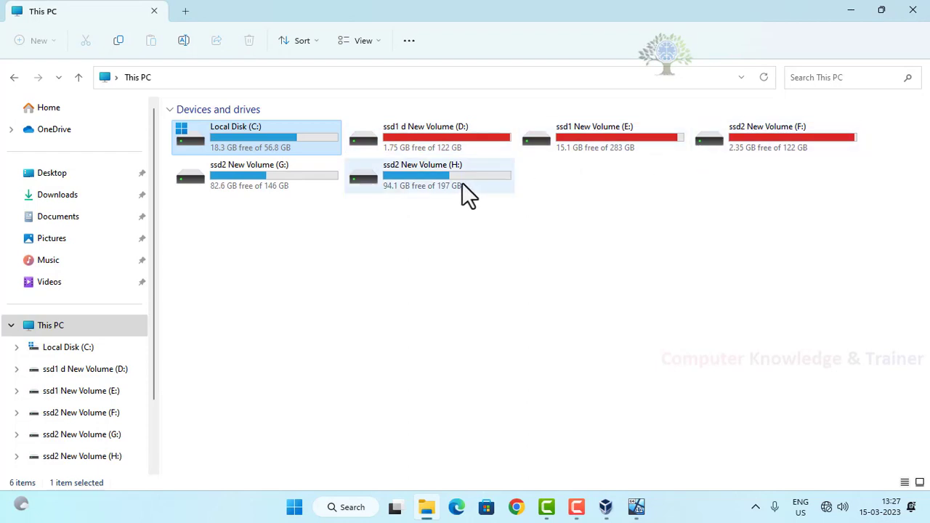
click(576, 508)
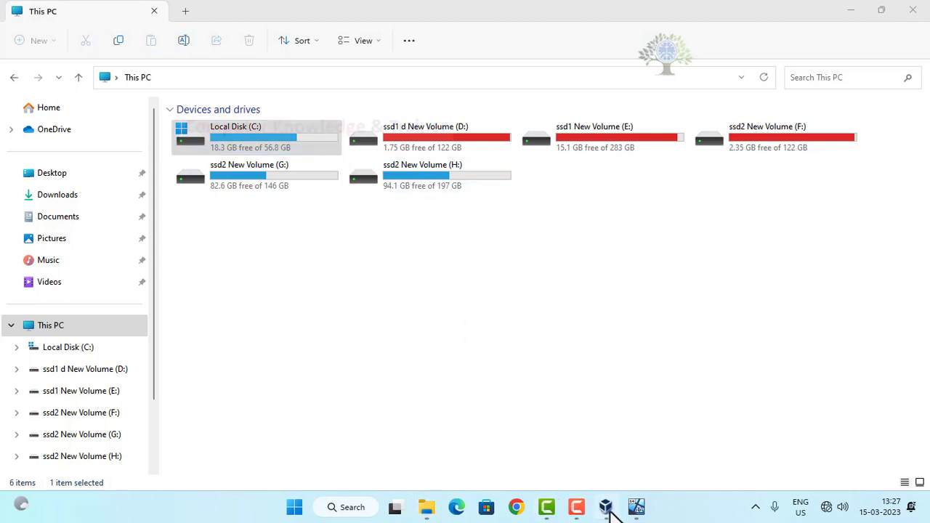
click(636, 507)
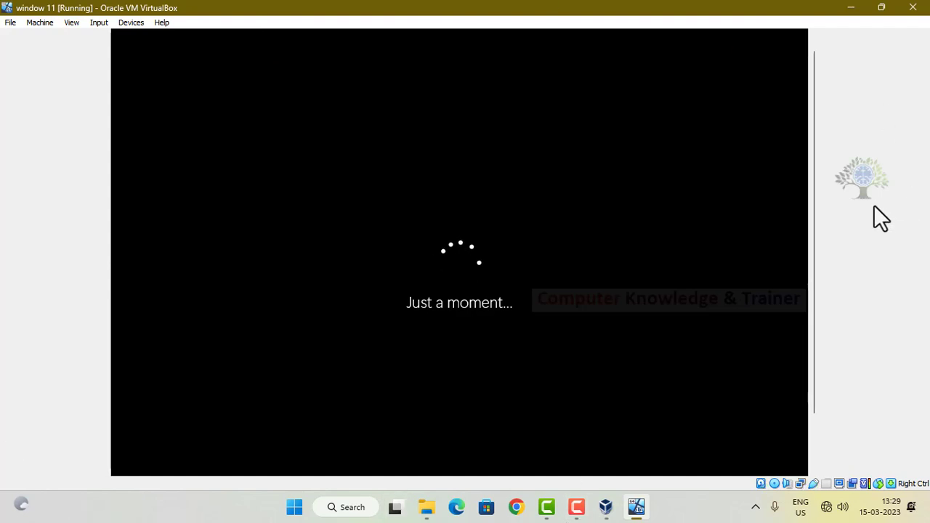
drag(814, 148, 809, 208)
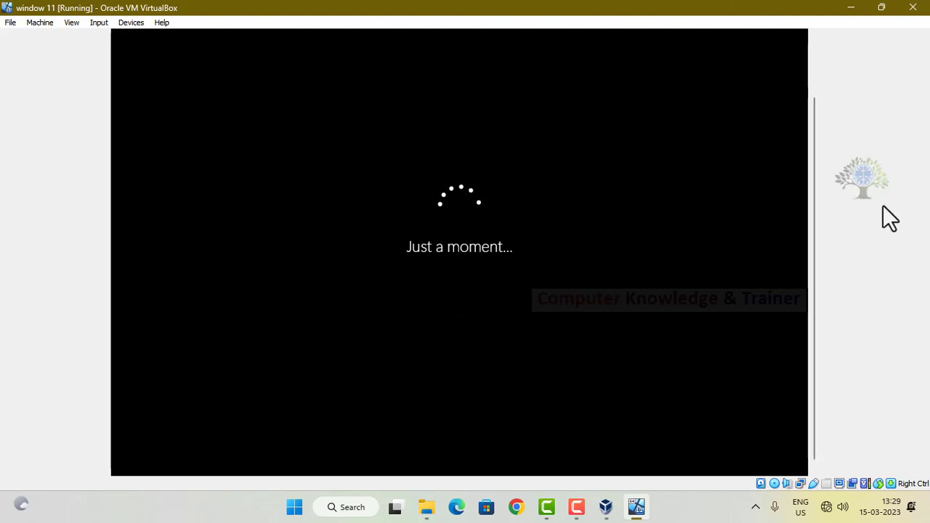
click(581, 513)
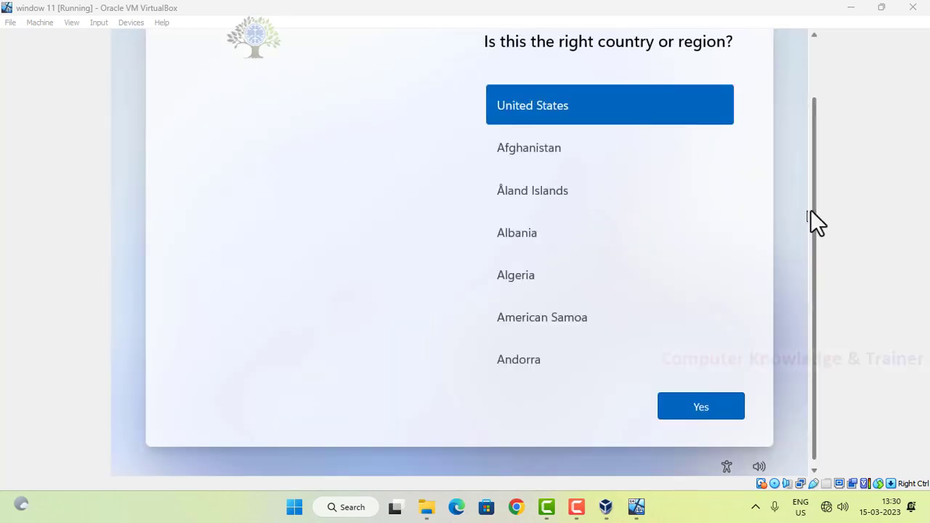
Step: Confirm United States as the country or region in Windows setup
drag(812, 210, 794, 155)
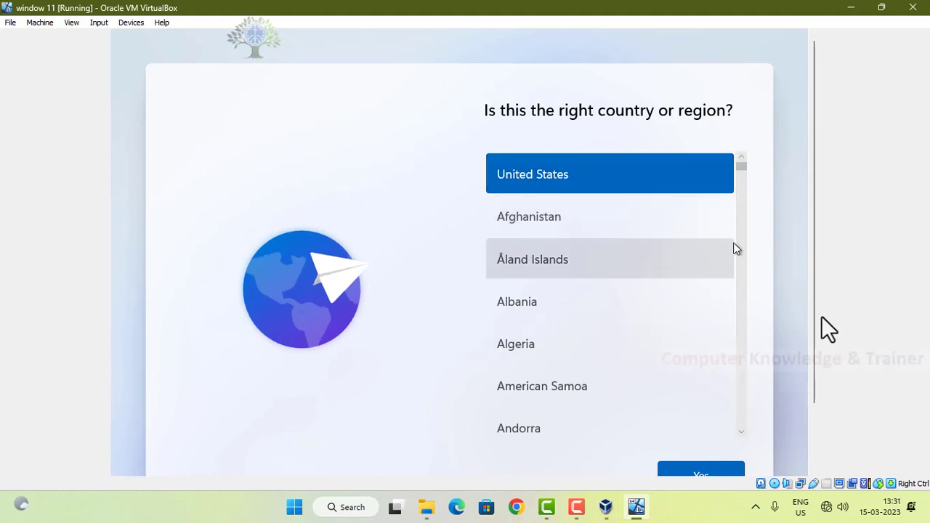
drag(810, 315, 820, 340)
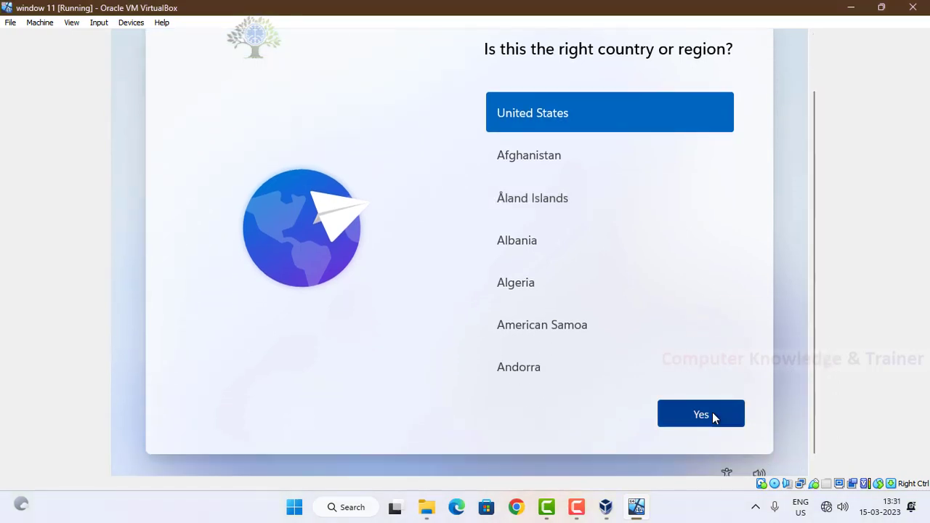
click(708, 420)
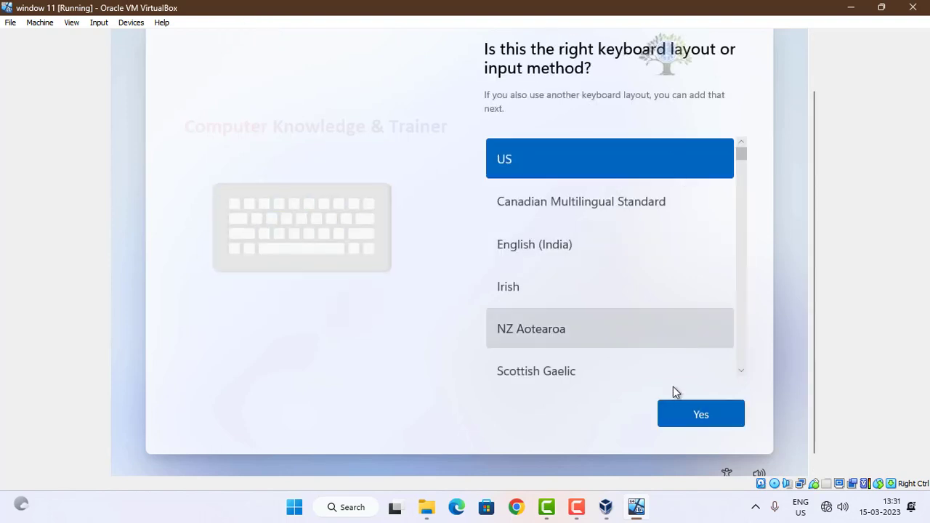
Step: Accept the US keyboard layout and skip adding a second layout
click(670, 412)
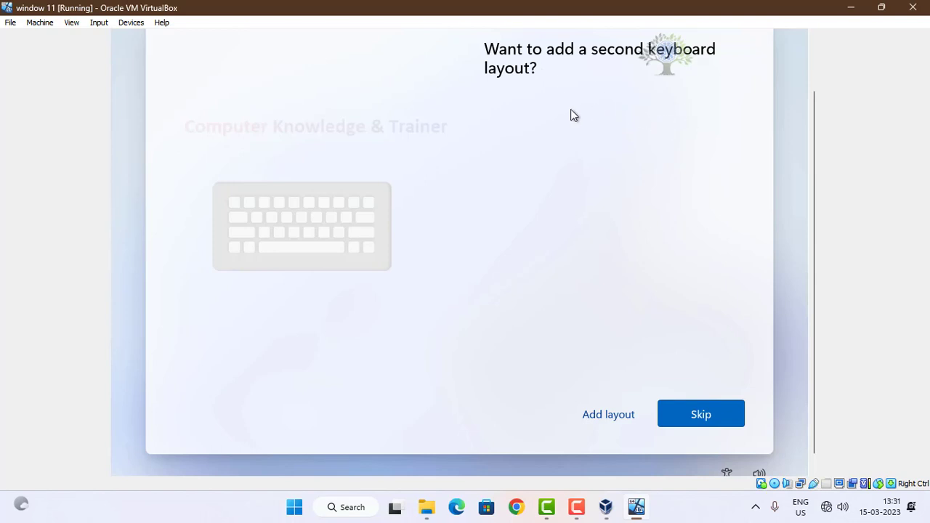
click(694, 415)
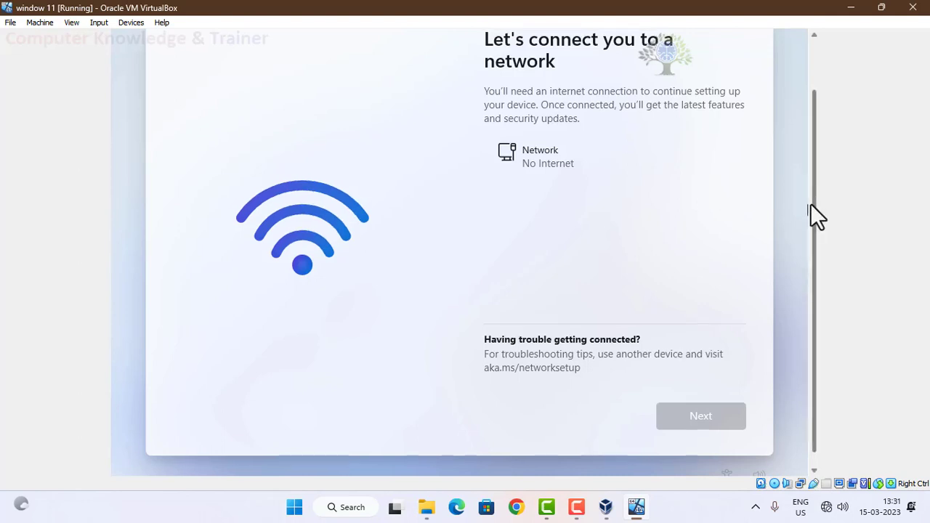
drag(811, 204, 813, 172)
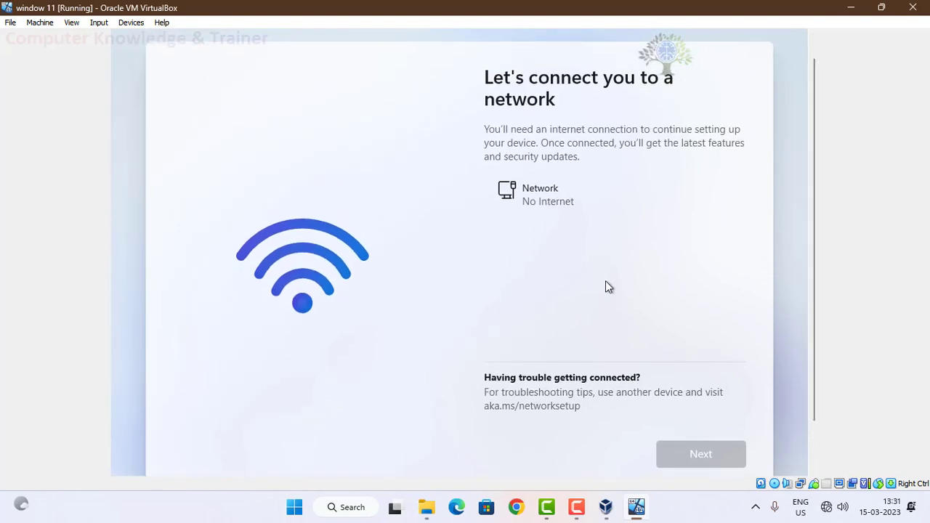
drag(813, 112, 819, 174)
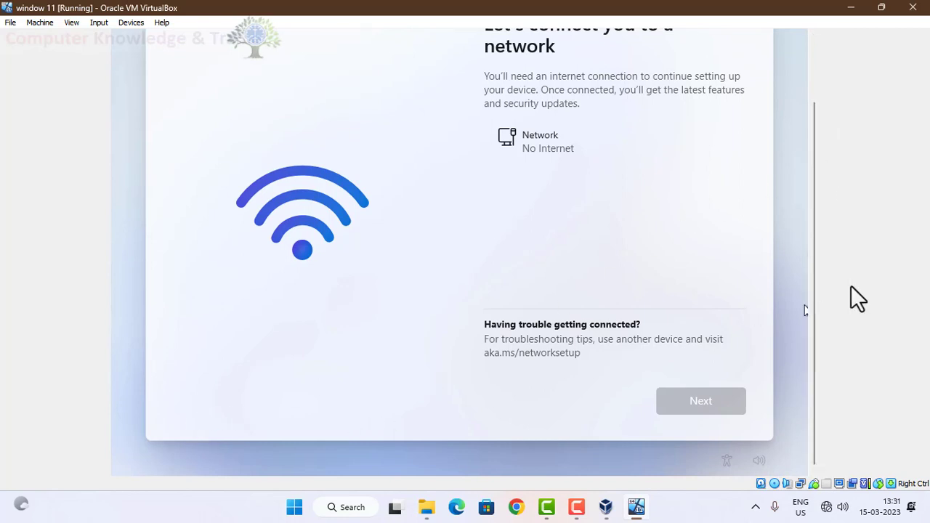
mouse_move(816, 241)
mouse_down()
mouse_move(819, 177)
mouse_move(823, 207)
mouse_move(828, 176)
mouse_move(822, 266)
mouse_move(809, 182)
mouse_move(810, 233)
mouse_up()
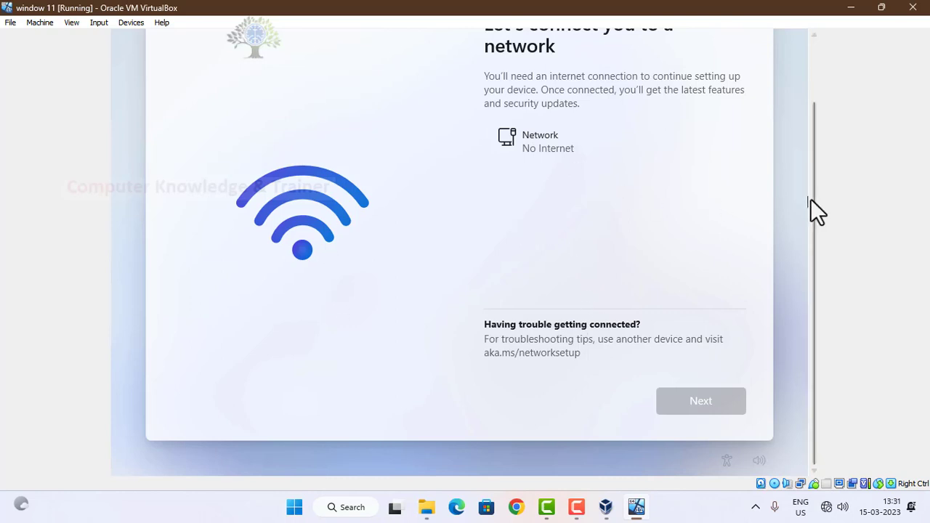
drag(817, 201, 816, 161)
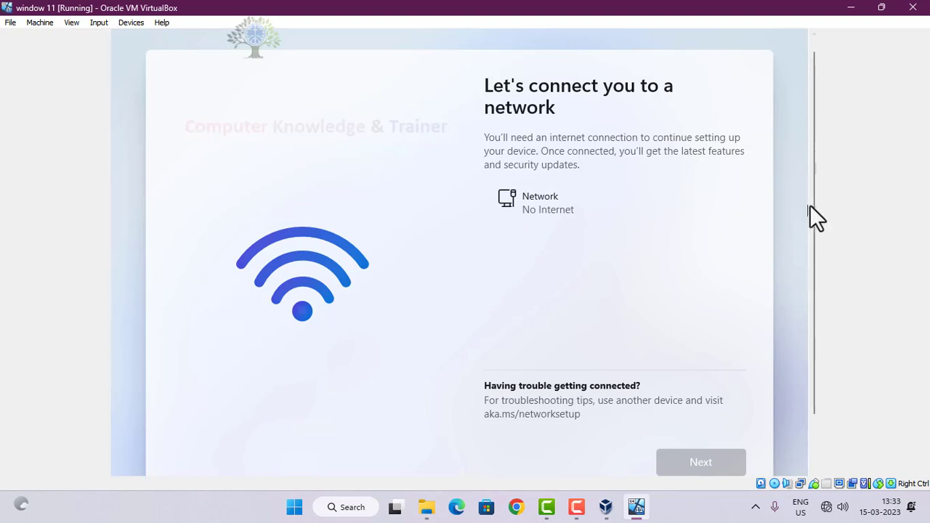
drag(815, 205, 810, 255)
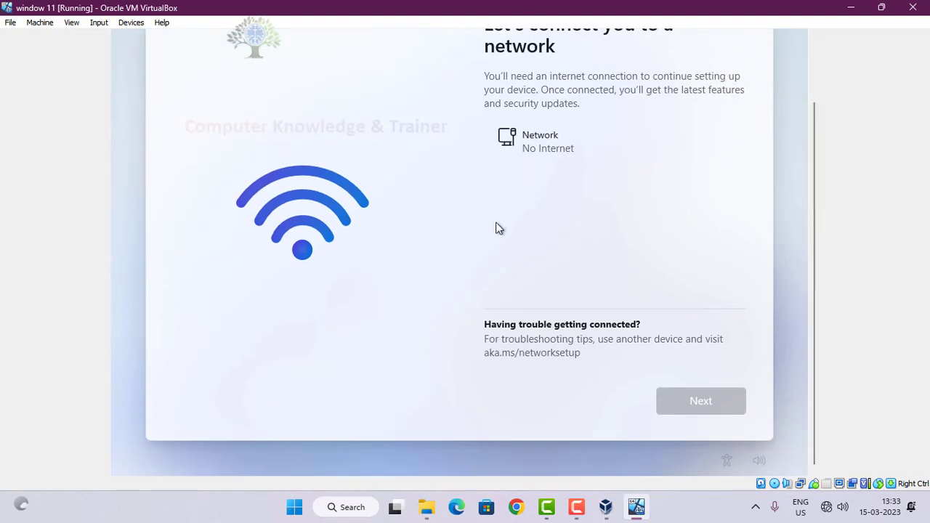
Step: Return to the running window 11 virtual machine and close it with the Power off the machine option
click(929, 517)
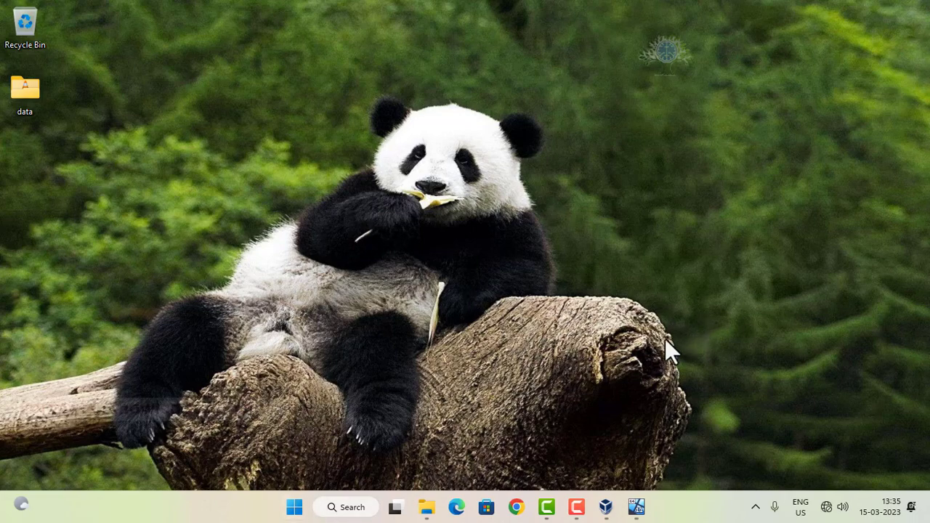
click(606, 506)
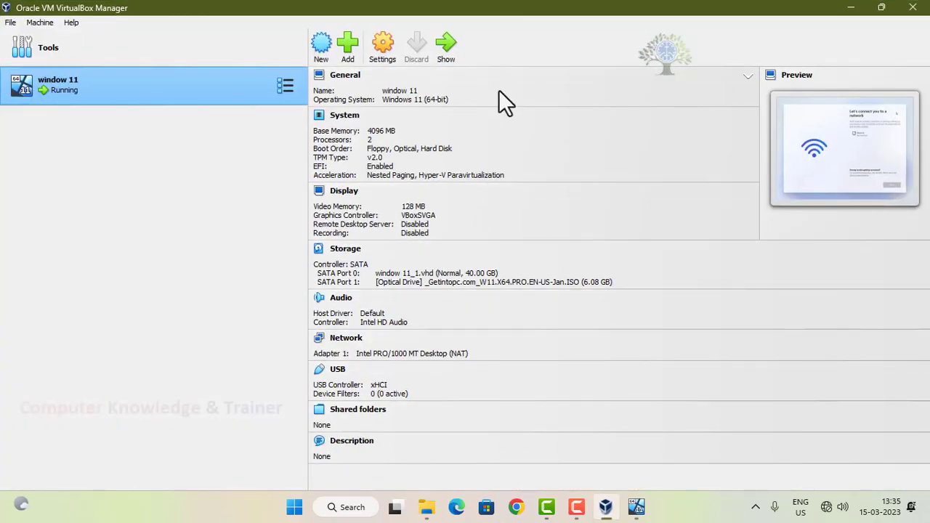
click(634, 506)
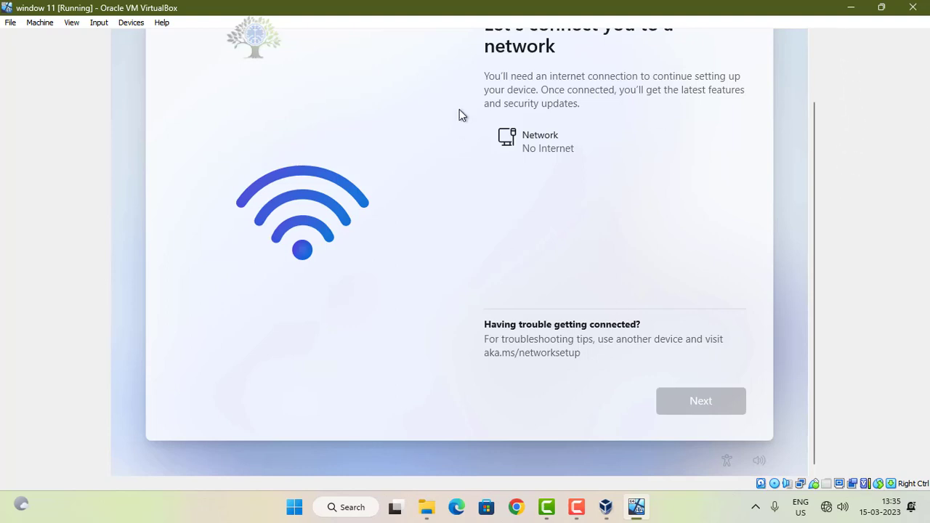
click(10, 24)
click(36, 80)
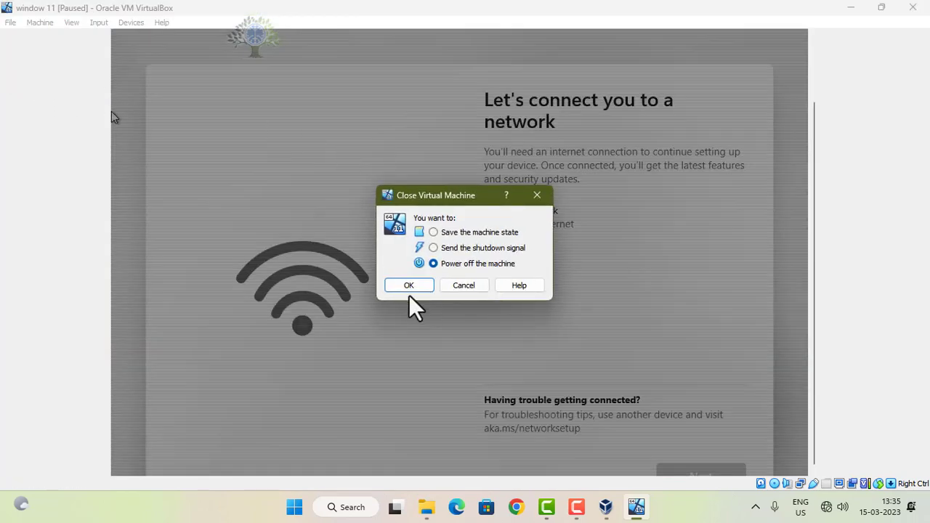
click(409, 286)
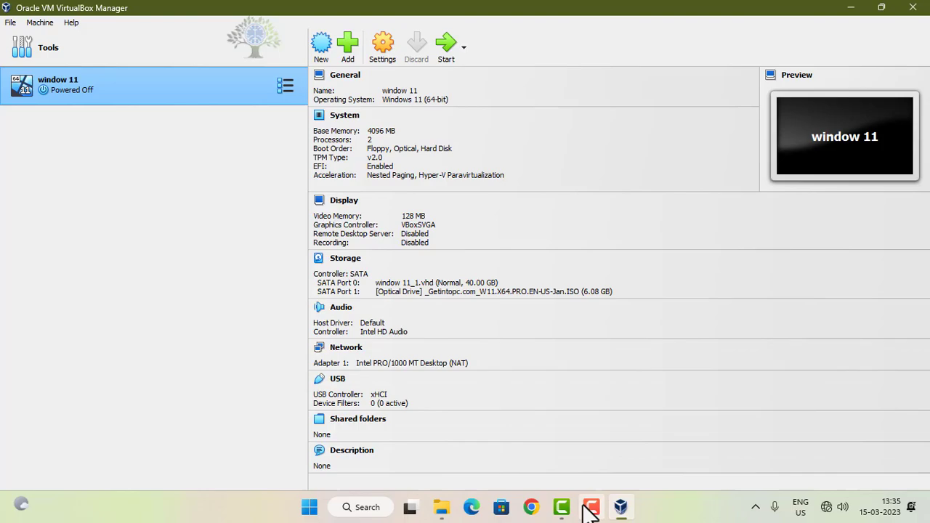
click(586, 506)
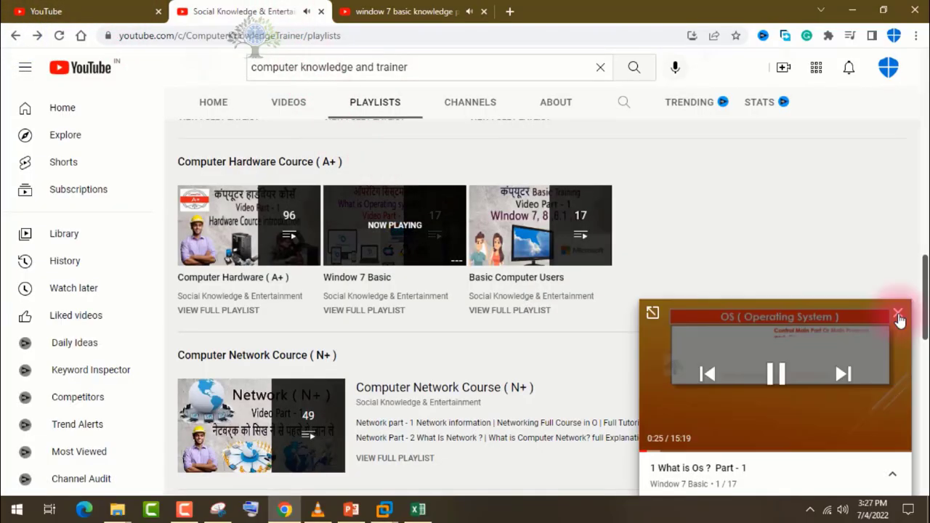
Step: Switch to YouTube in Chrome, open the Window 10 System & Setting playlist in a new tab, and close the window 7 video tab
click(898, 310)
scroll(717, 289, up, 2)
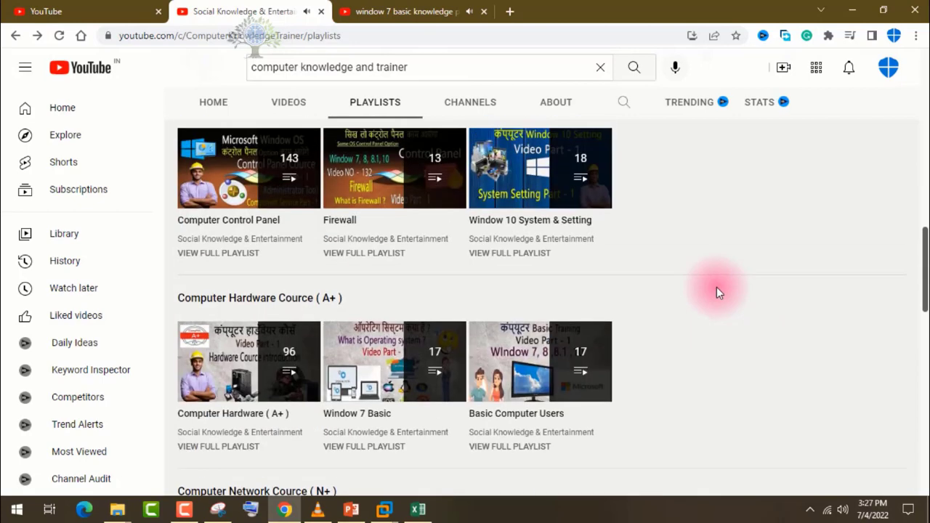
scroll(717, 287, up, 2)
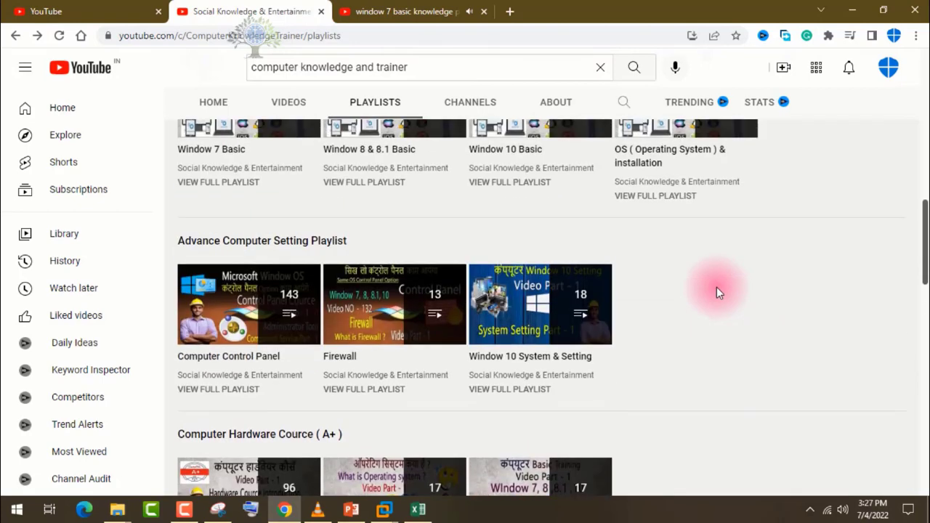
right_click(525, 310)
click(538, 315)
click(539, 8)
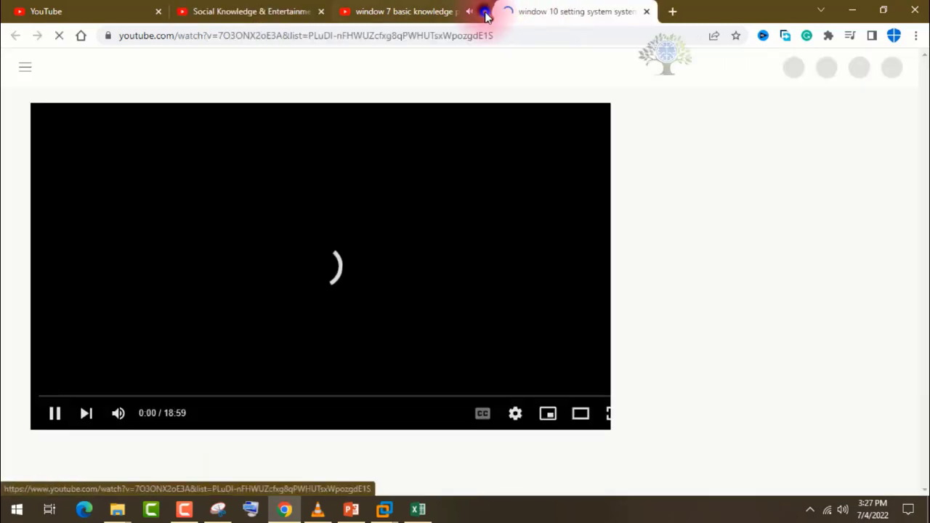
click(485, 12)
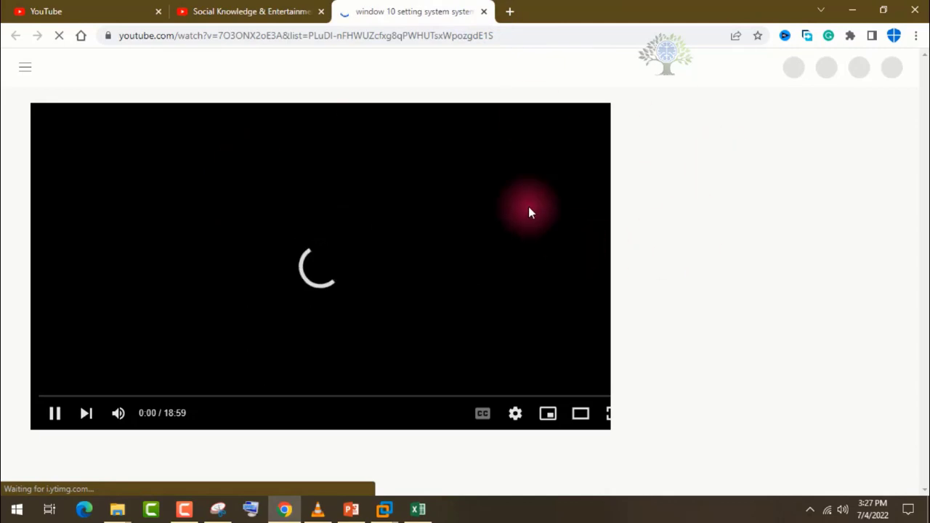
Step: Look through the Window 10 System & Setting playlist's video page, including the details below the player
click(262, 9)
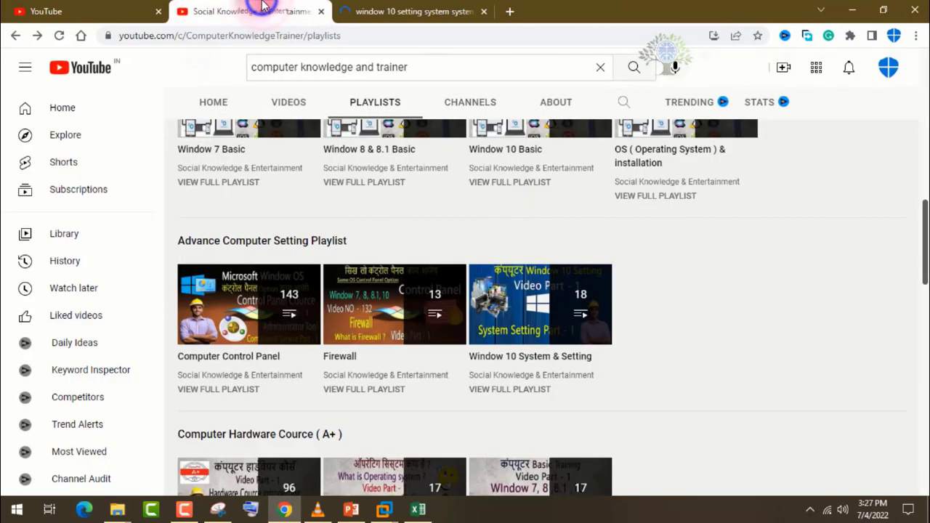
click(575, 291)
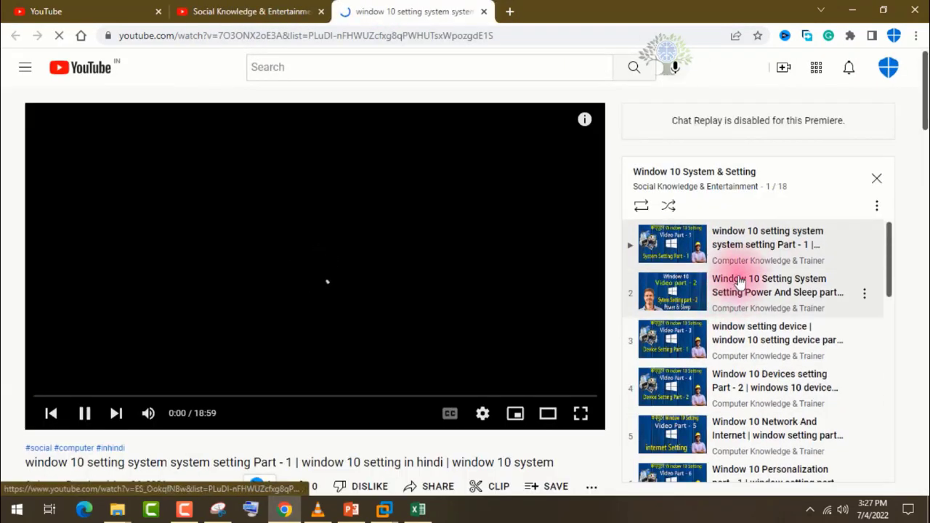
scroll(606, 276, down, 4)
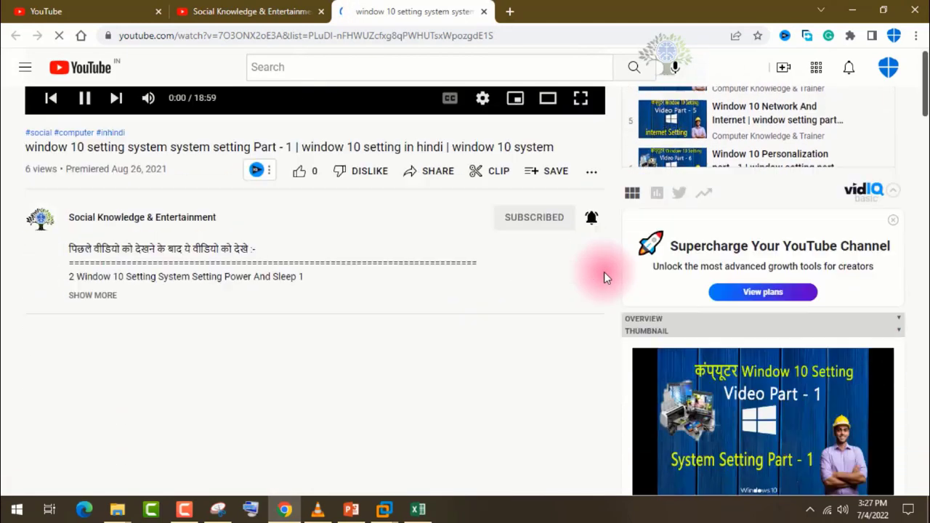
scroll(730, 276, down, 3)
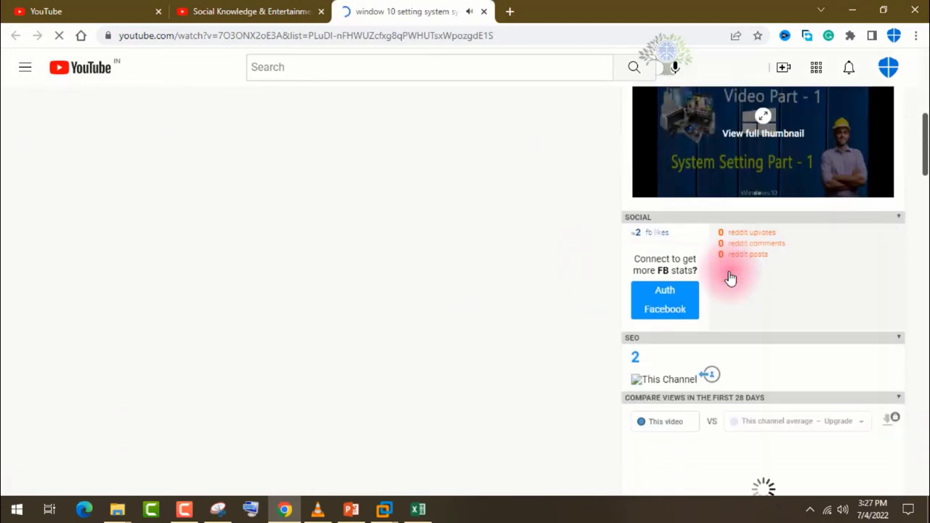
scroll(730, 276, down, 4)
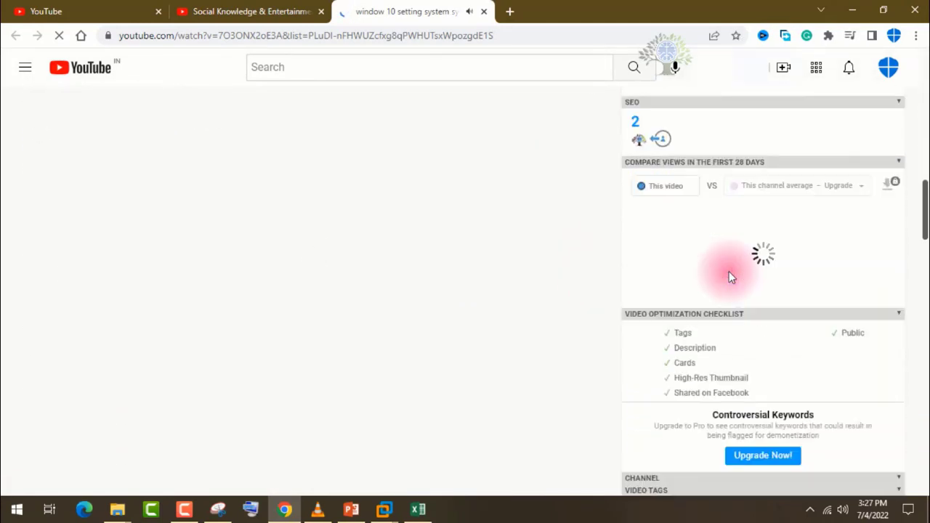
scroll(730, 271, up, 10)
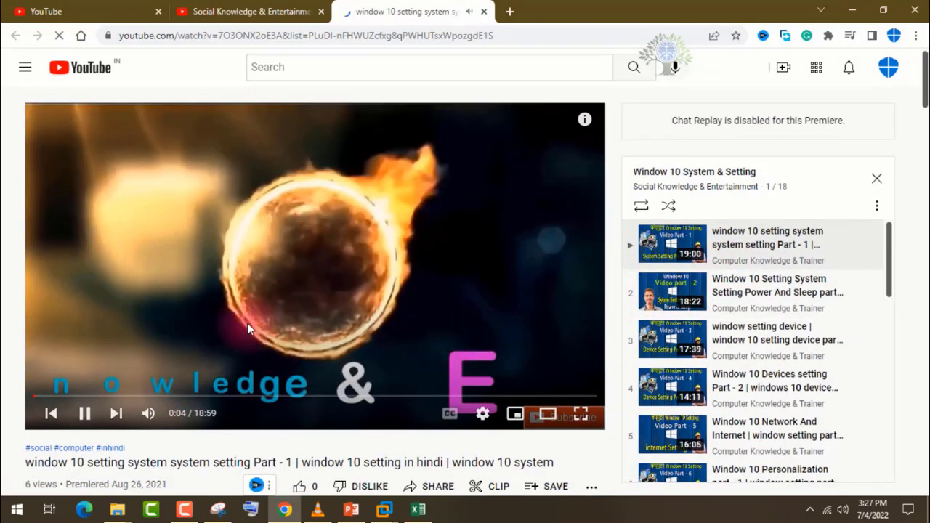
Step: Return to the channel's playlists and examine the Advance Computer Setting, Computer Hardware, Computer Network and Gmail, Facebook sections
click(233, 8)
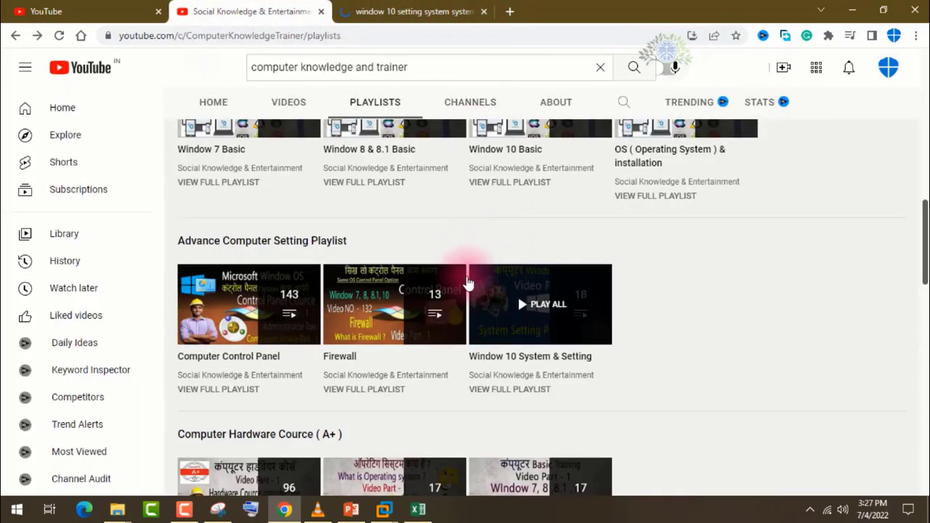
scroll(427, 223, up, 1)
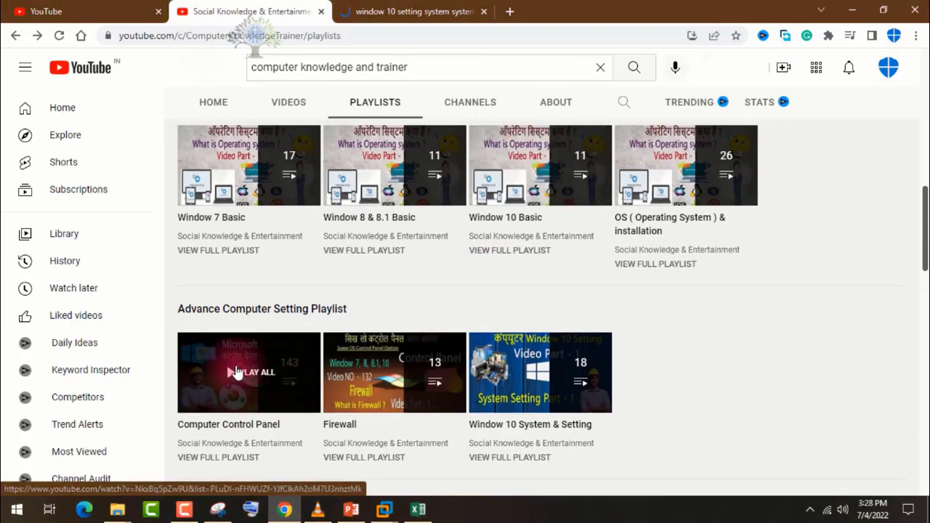
scroll(237, 372, down, 1)
scroll(236, 240, down, 2)
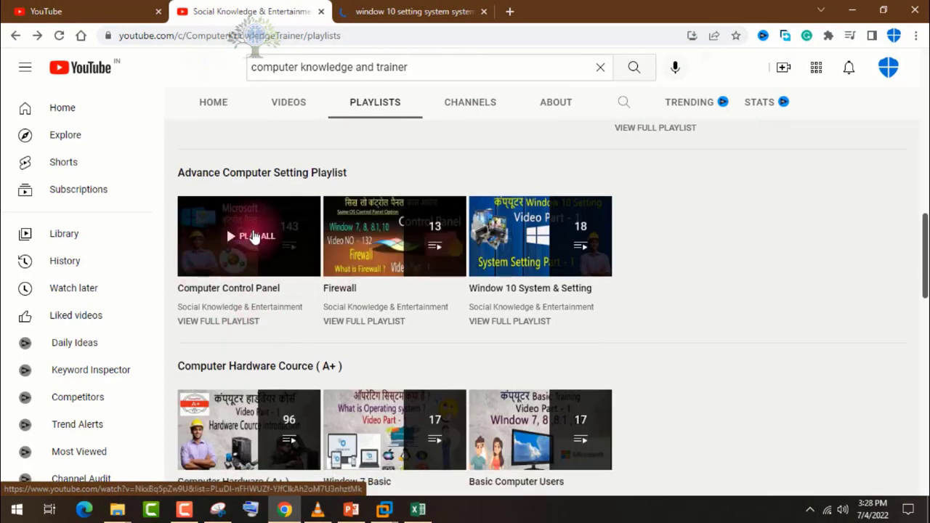
scroll(255, 232, down, 1)
scroll(254, 233, down, 2)
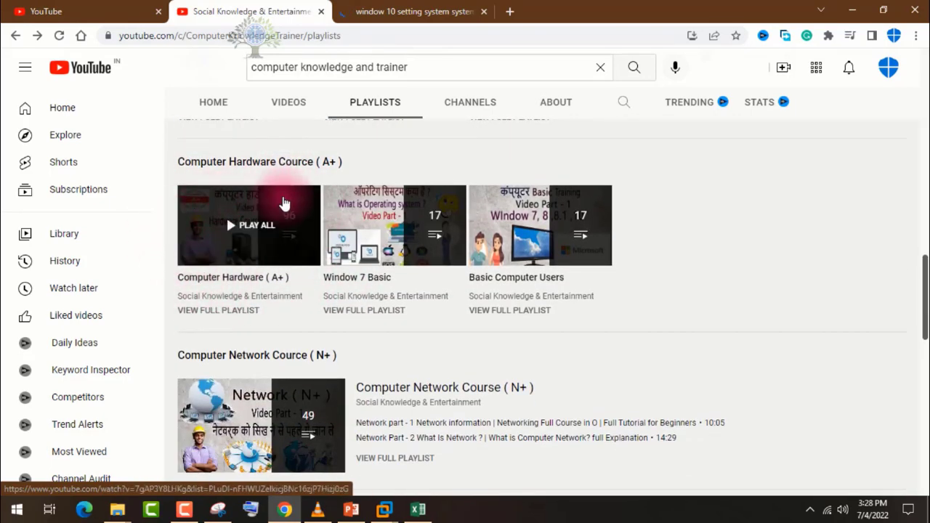
scroll(254, 197, down, 2)
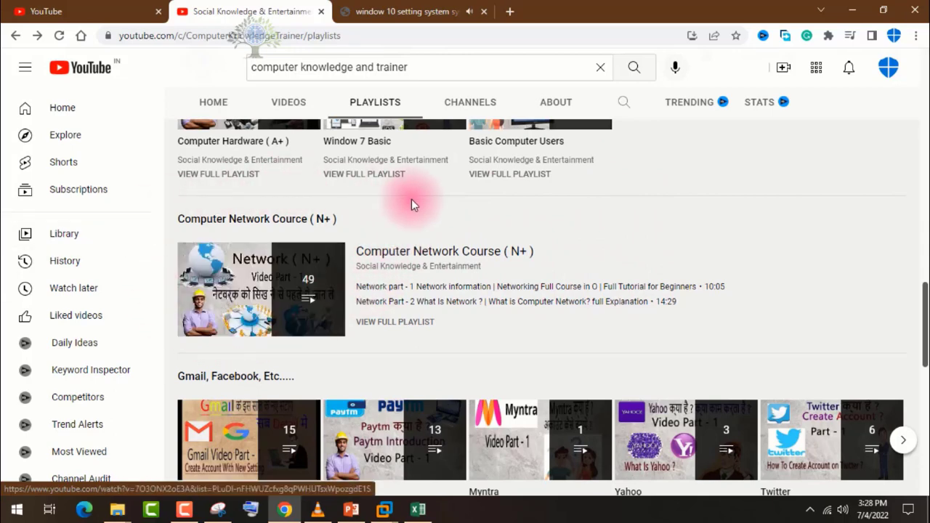
scroll(389, 258, down, 2)
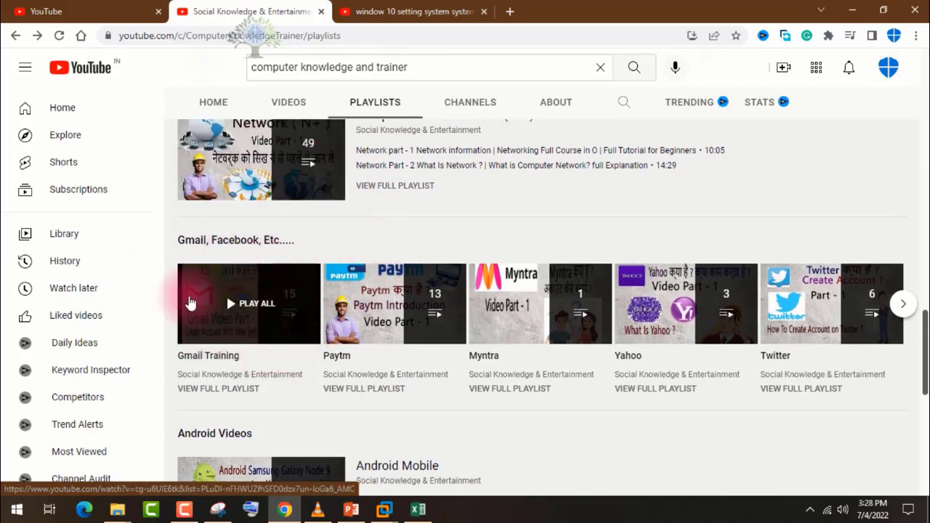
Step: View the Gmail Training playlist in a new tab, and close both it and the window 10 setting video tab
right_click(252, 299)
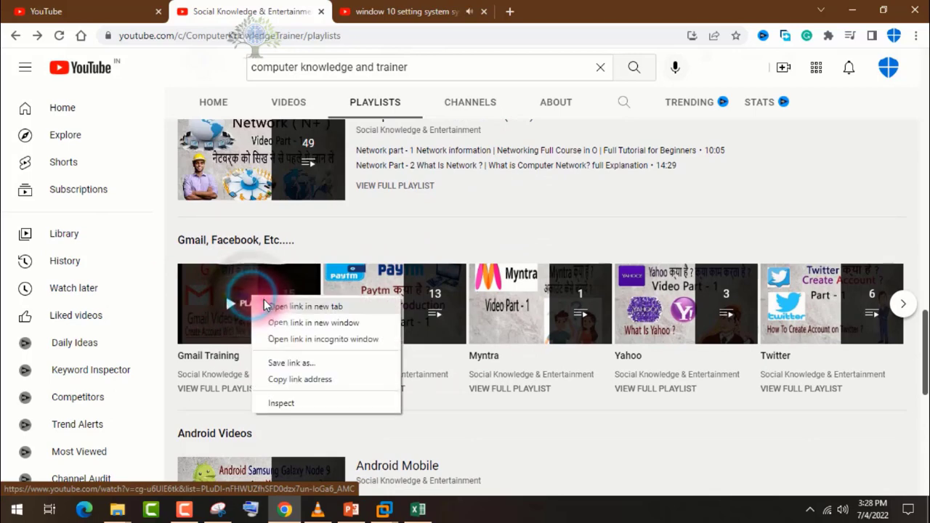
click(276, 306)
click(528, 7)
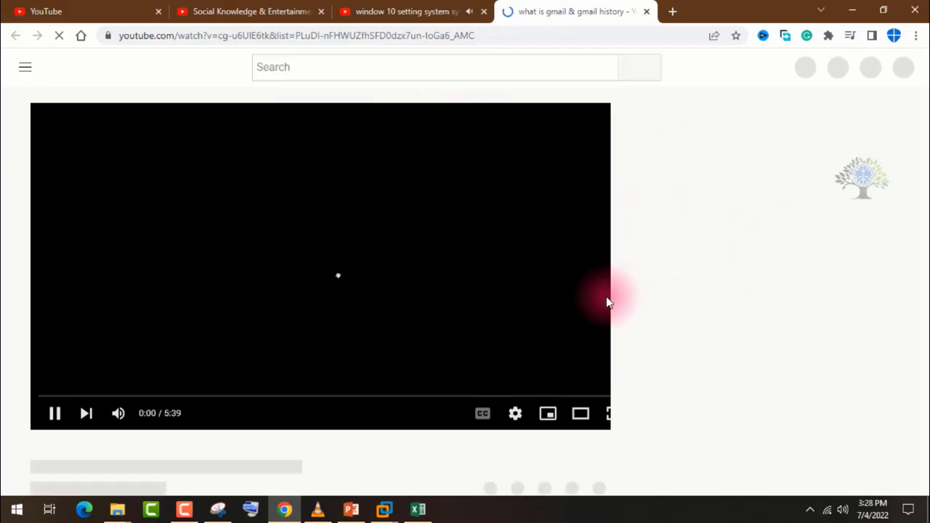
click(422, 11)
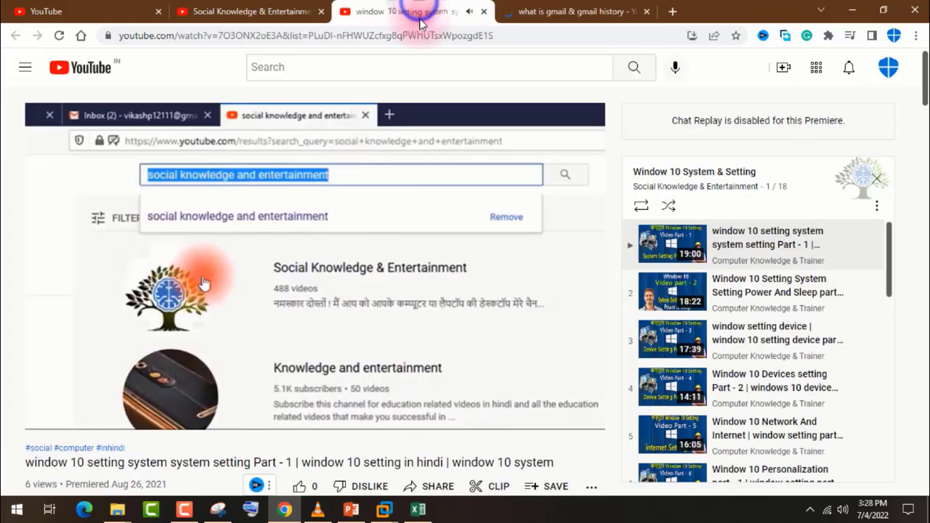
click(545, 11)
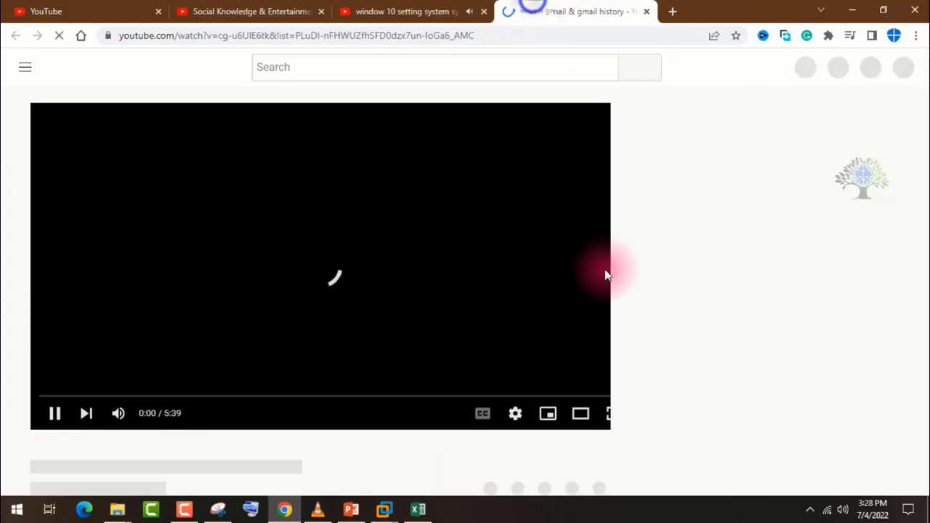
click(646, 11)
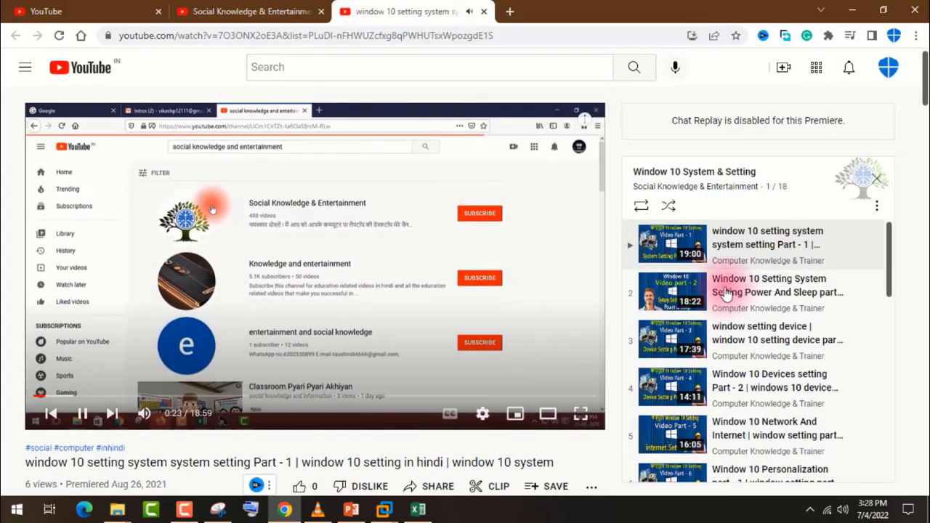
click(483, 11)
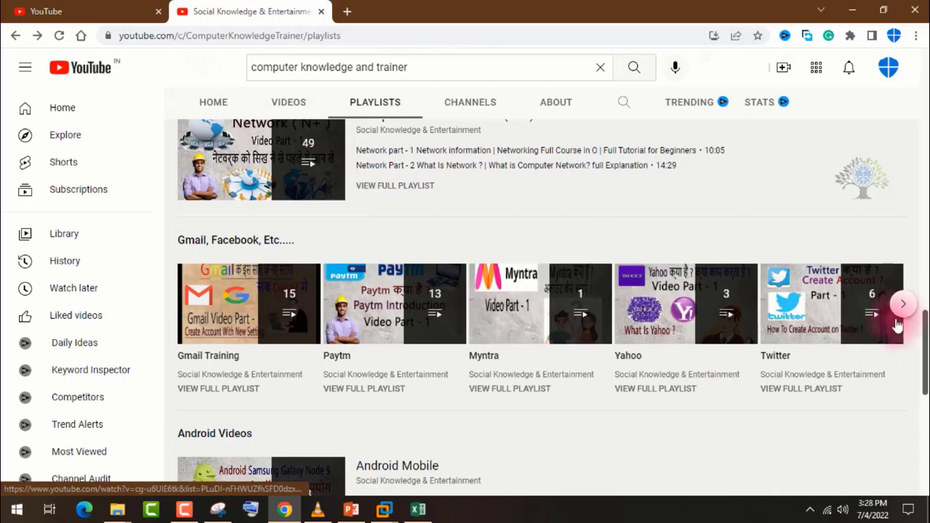
Step: Browse the remaining Gmail, Facebook playlists plus the Android, Entertainment and All Playlist sections, and return to the channel header
click(902, 306)
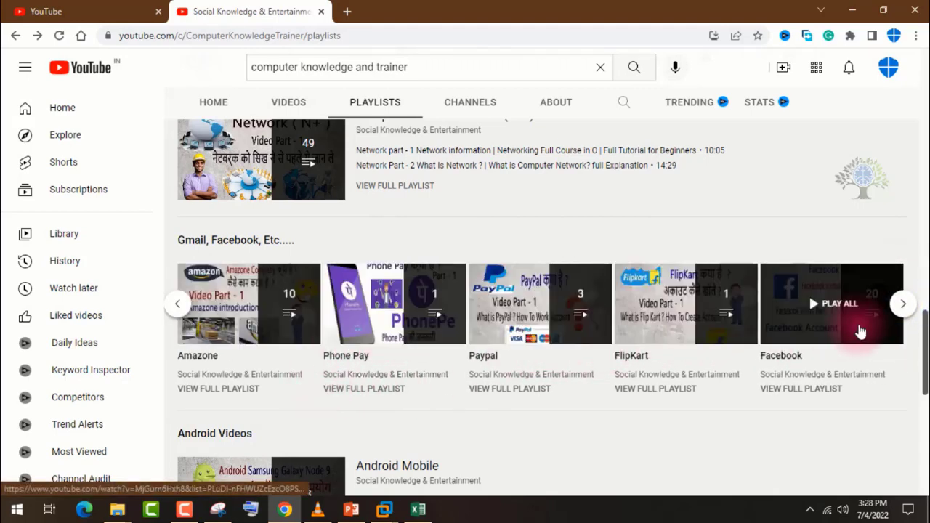
click(904, 304)
scroll(729, 337, down, 3)
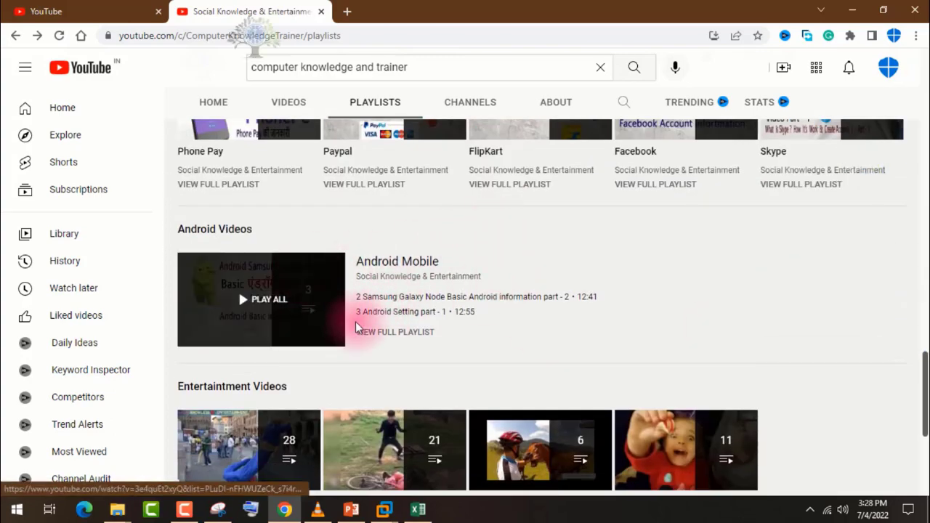
scroll(357, 324, up, 2)
scroll(357, 324, down, 5)
scroll(356, 325, down, 1)
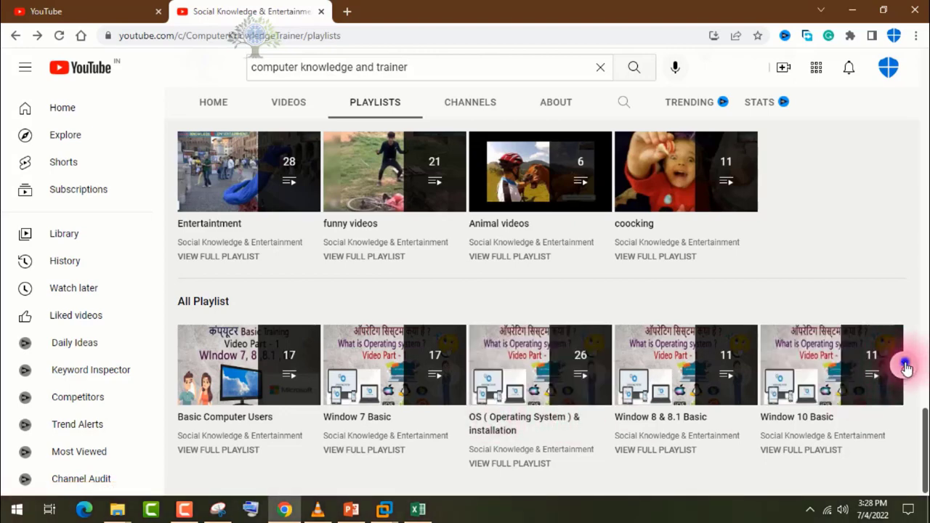
scroll(785, 387, up, 2)
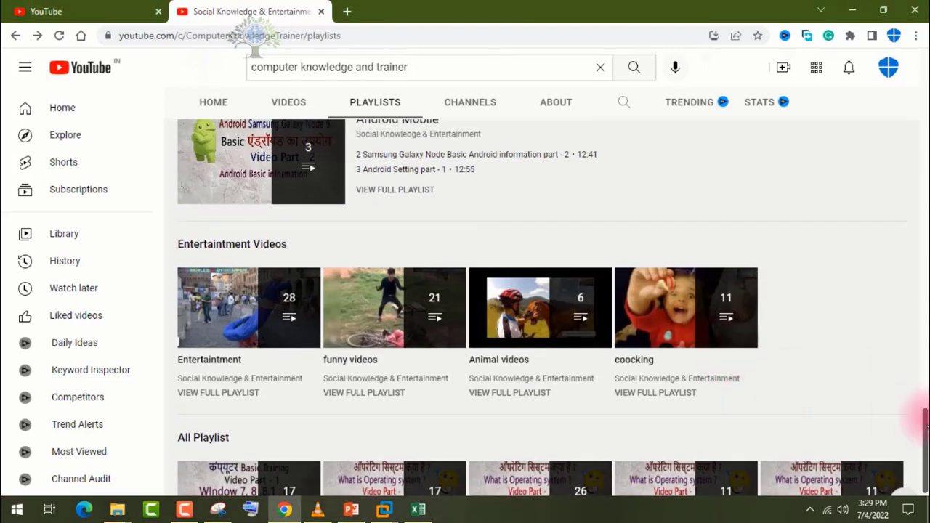
scroll(925, 427, down, 2)
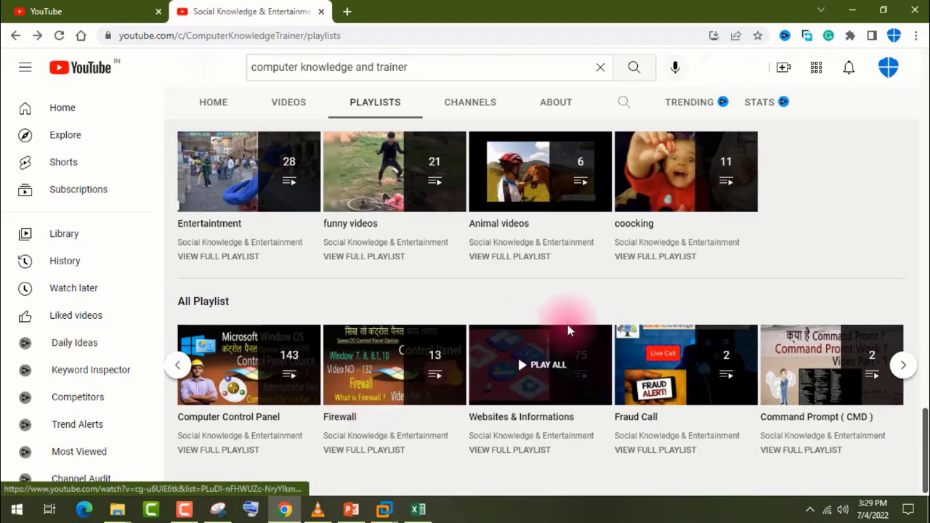
scroll(774, 366, up, 5)
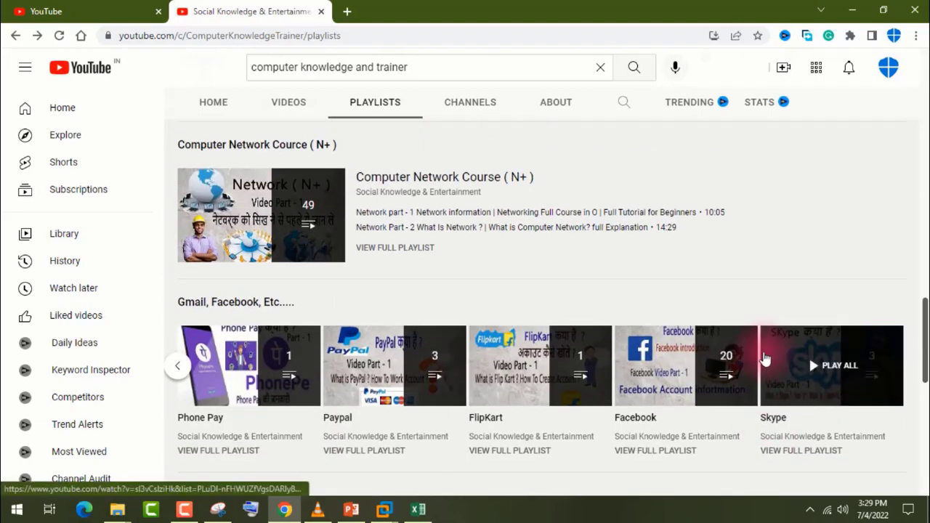
scroll(756, 360, up, 5)
scroll(753, 359, up, 10)
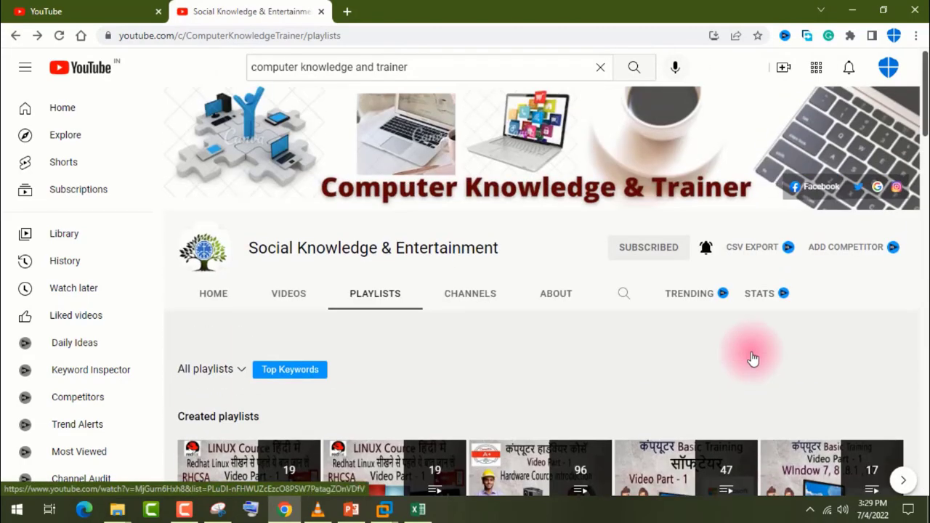
Step: Skim the channel's playlists again down to the All Playlist section and return to the channel header
scroll(753, 358, down, 15)
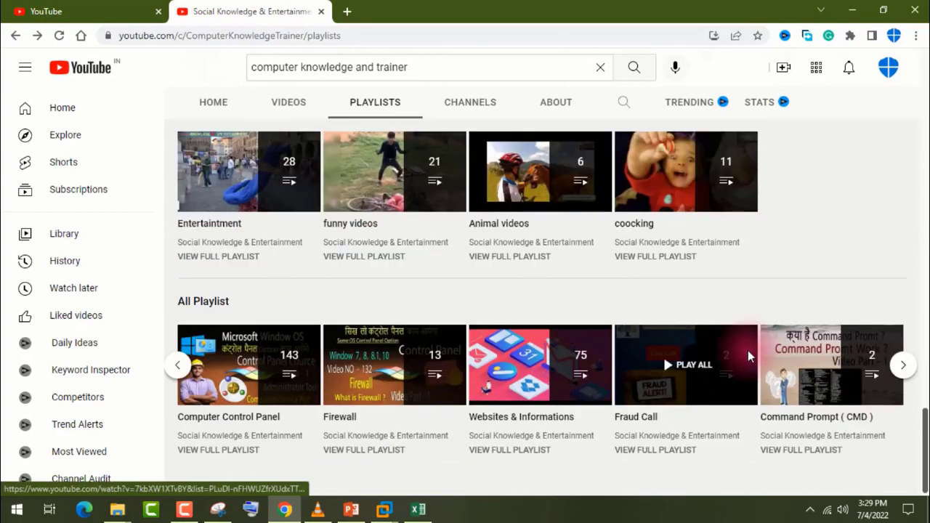
scroll(750, 356, up, 4)
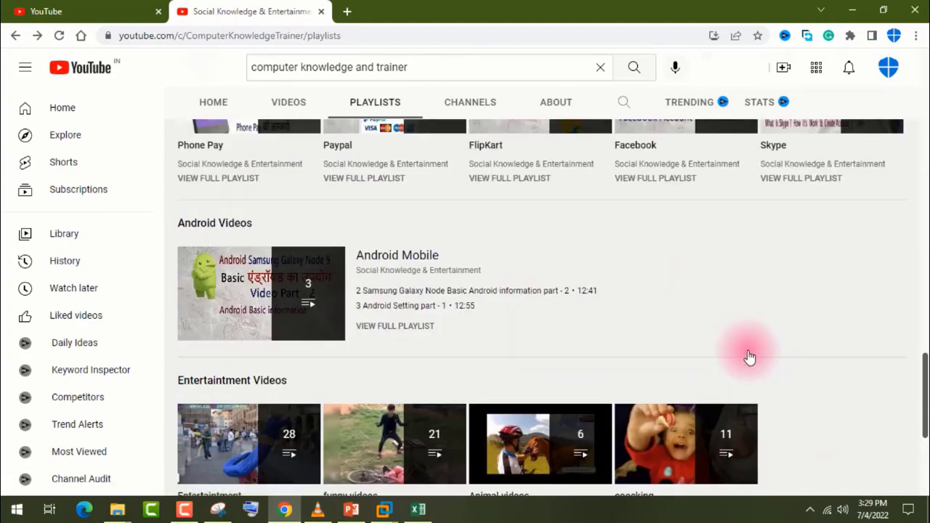
scroll(749, 353, up, 12)
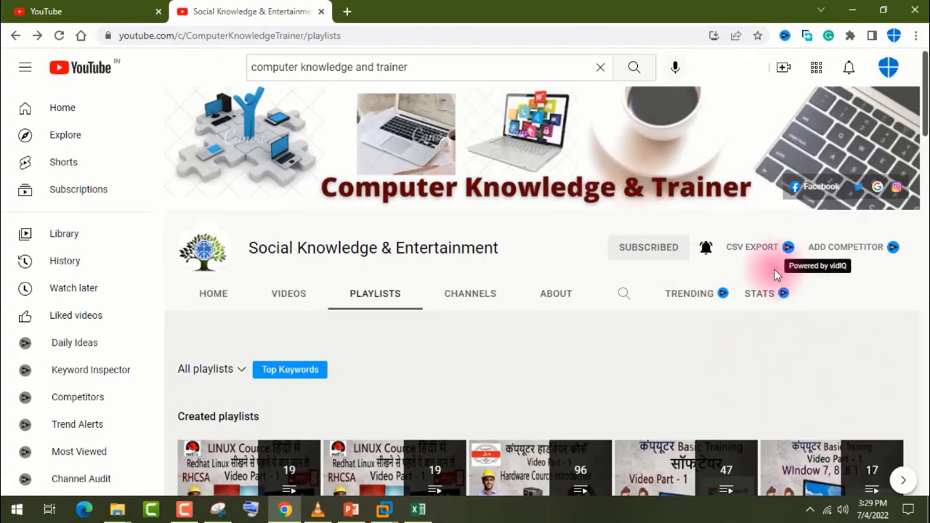
scroll(552, 334, down, 2)
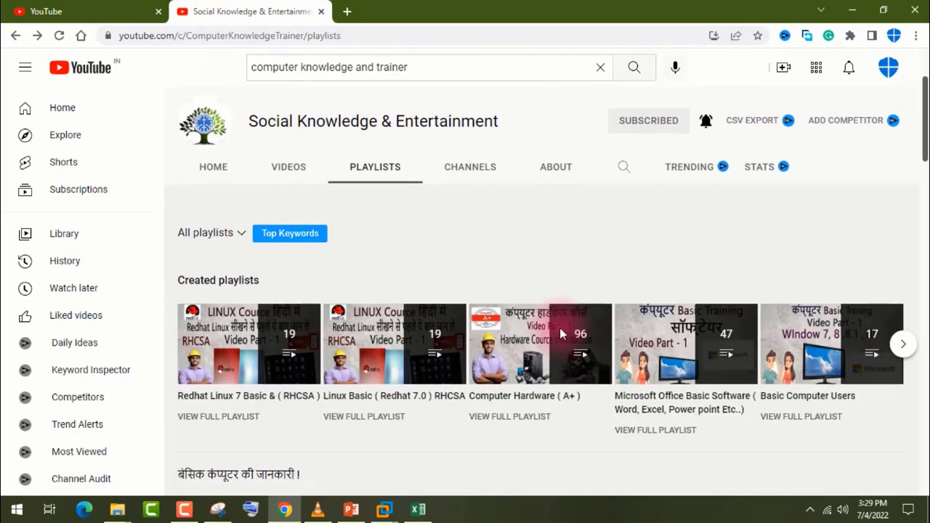
Step: Show the channel's uploaded videos, browse the hardware, Window 10, Linux and Paytm uploads, and return to the channel header
click(278, 164)
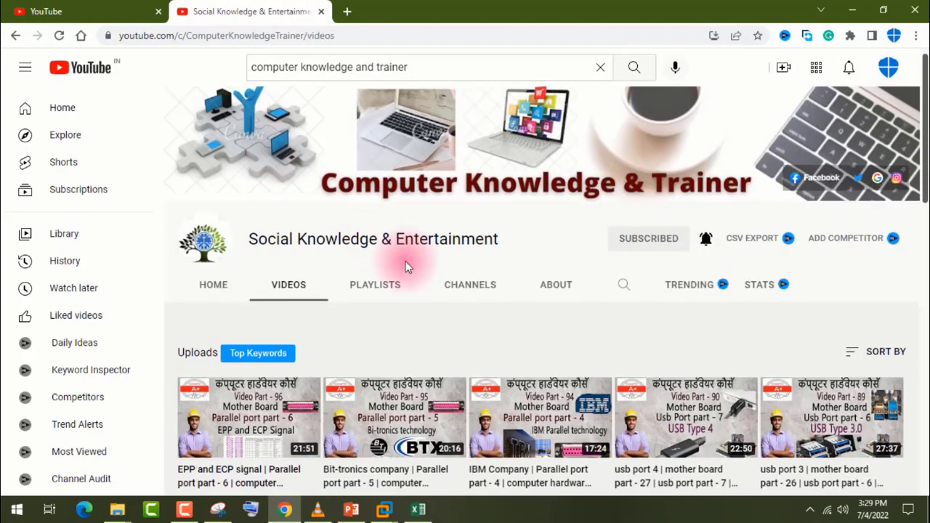
scroll(507, 369, down, 3)
scroll(497, 296, down, 5)
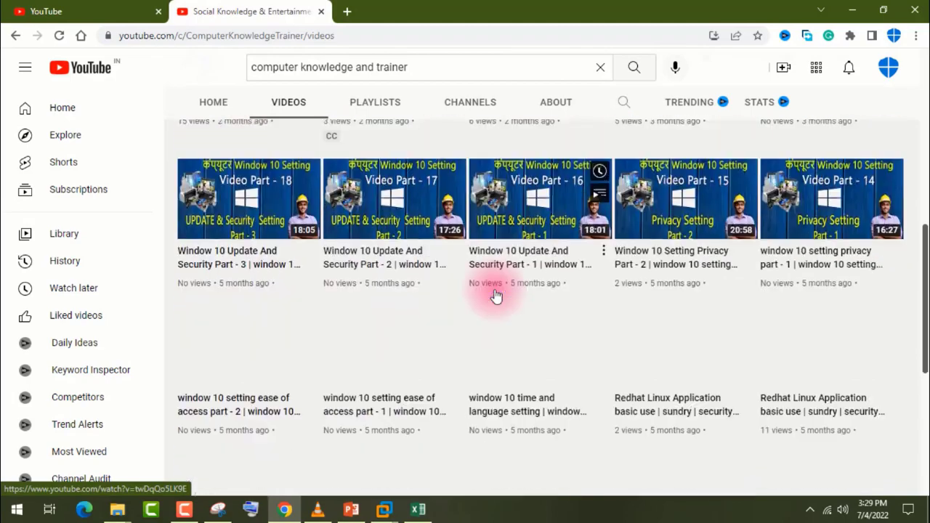
scroll(496, 296, down, 3)
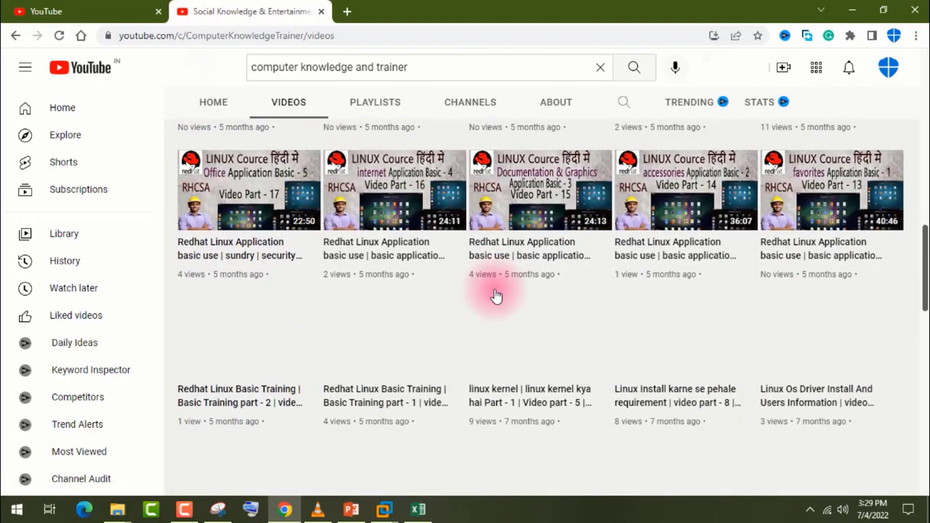
scroll(495, 296, down, 3)
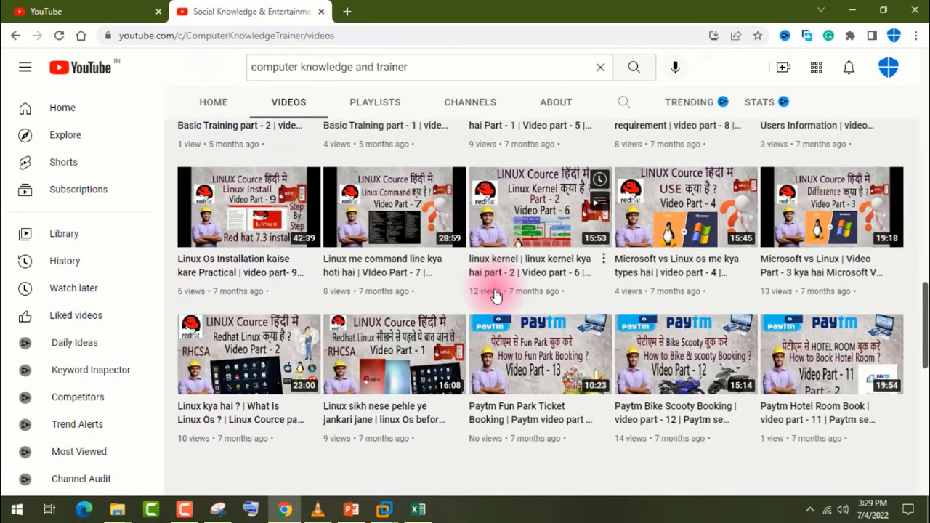
scroll(494, 294, down, 7)
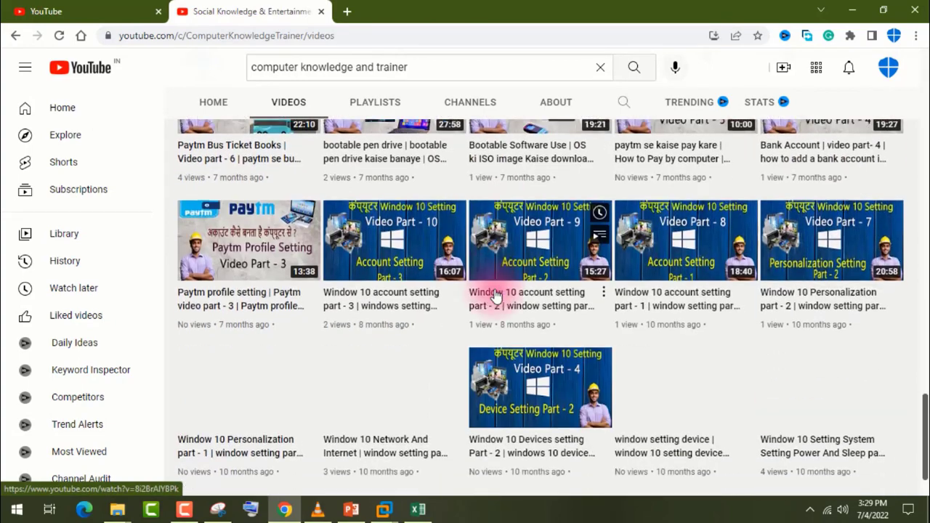
scroll(495, 296, down, 1)
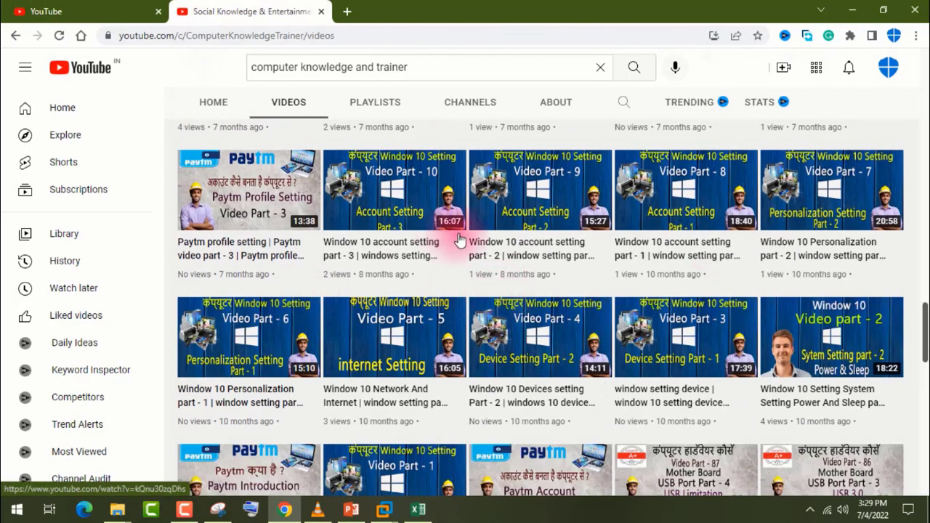
scroll(402, 296, up, 15)
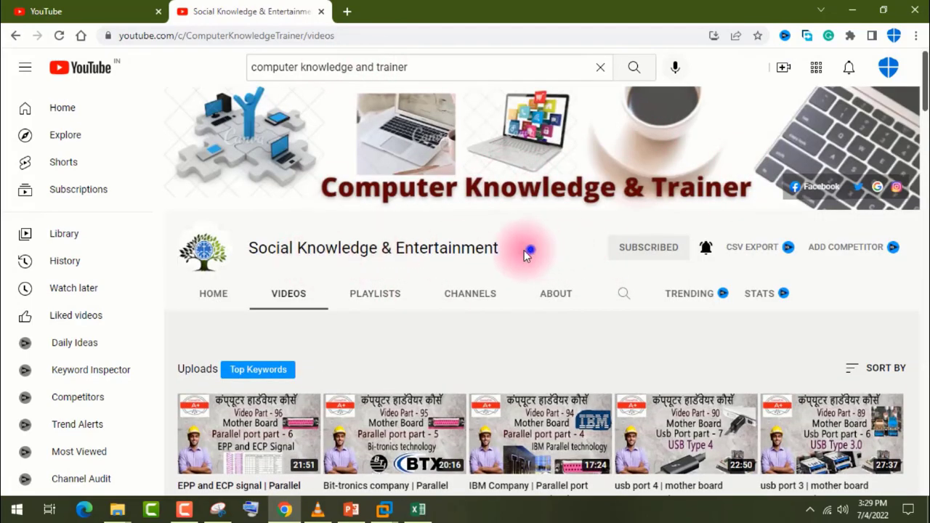
Step: Highlight the channel name and the search phrase "computer knowledge and trainer", dismissing the search suggestions
drag(527, 252, 314, 253)
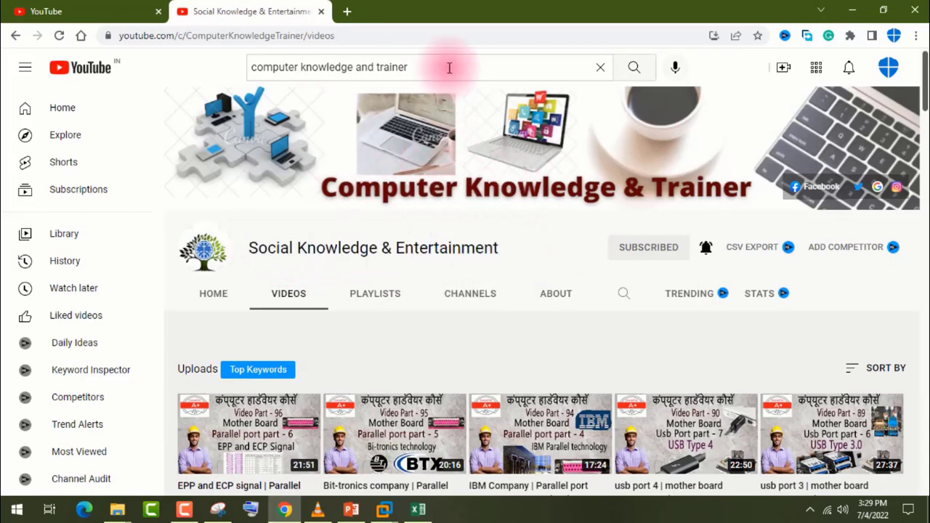
drag(450, 67, 285, 70)
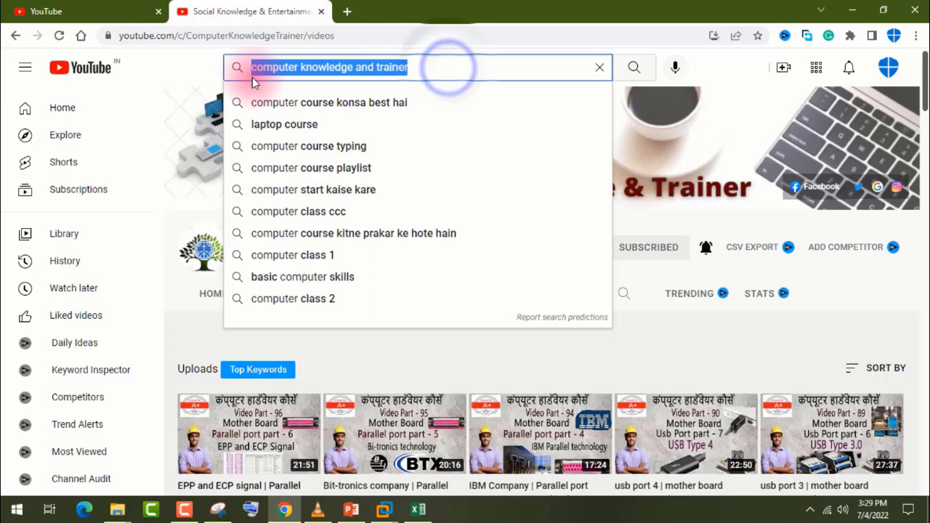
click(638, 332)
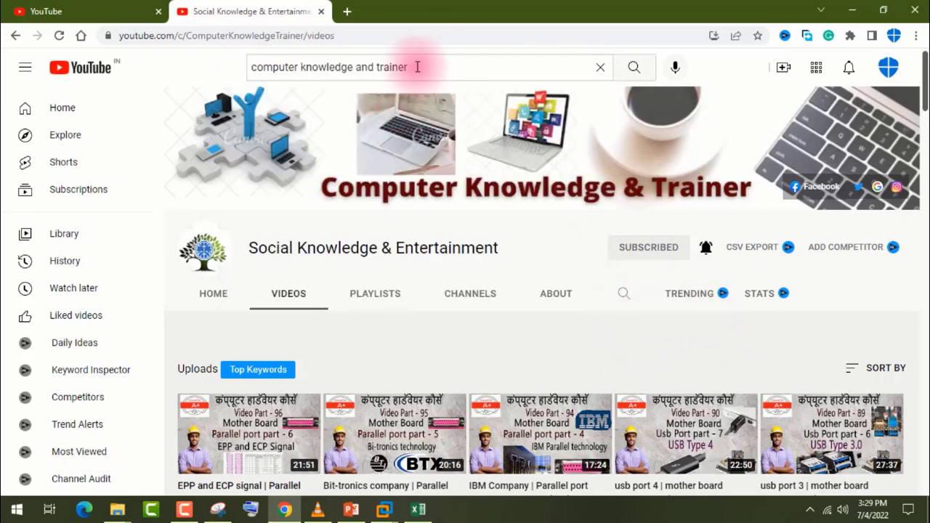
drag(418, 66, 297, 66)
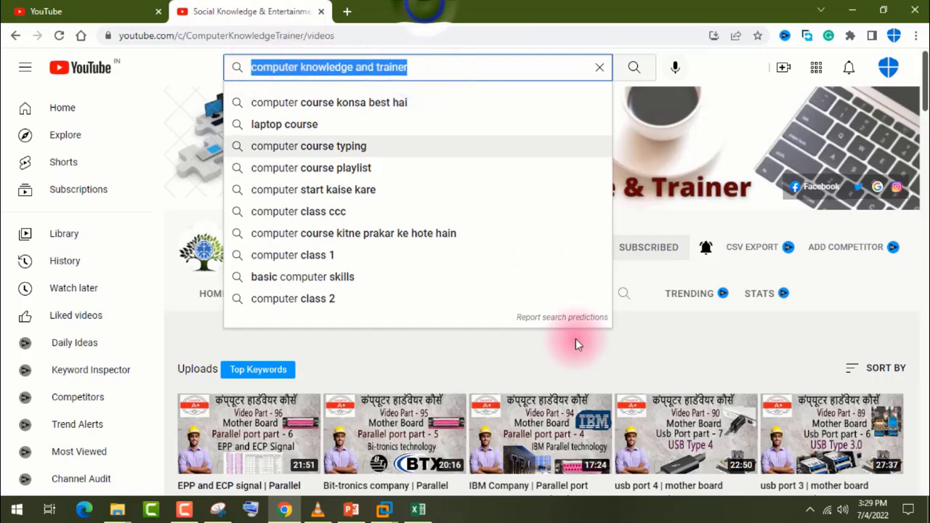
click(617, 348)
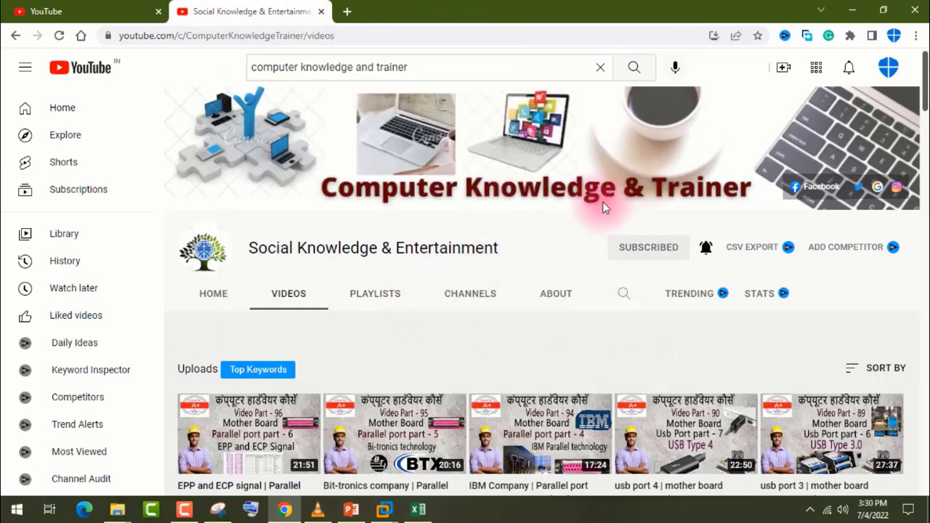
click(520, 250)
Step: Show the channel's home page, look over its Basic Computer Users and Computer OS System Playlist sections, and return to the header
click(218, 295)
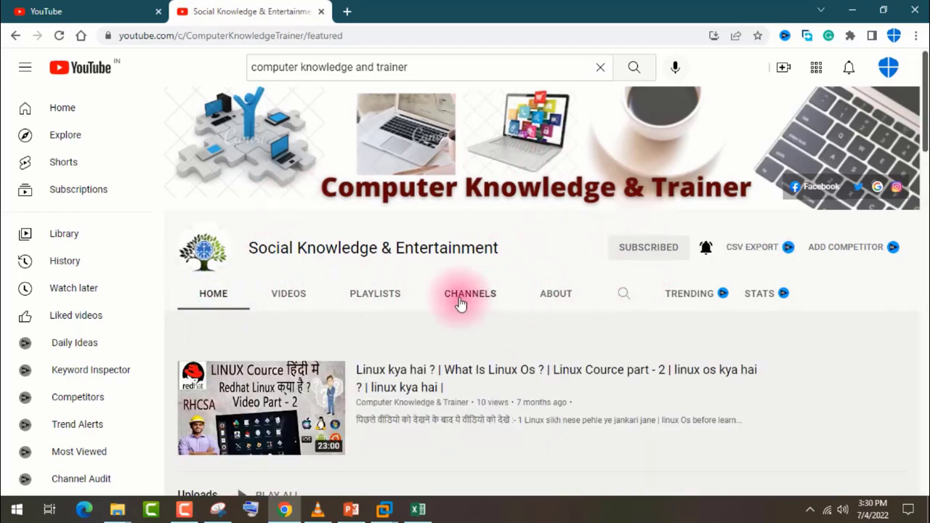
scroll(478, 320, down, 6)
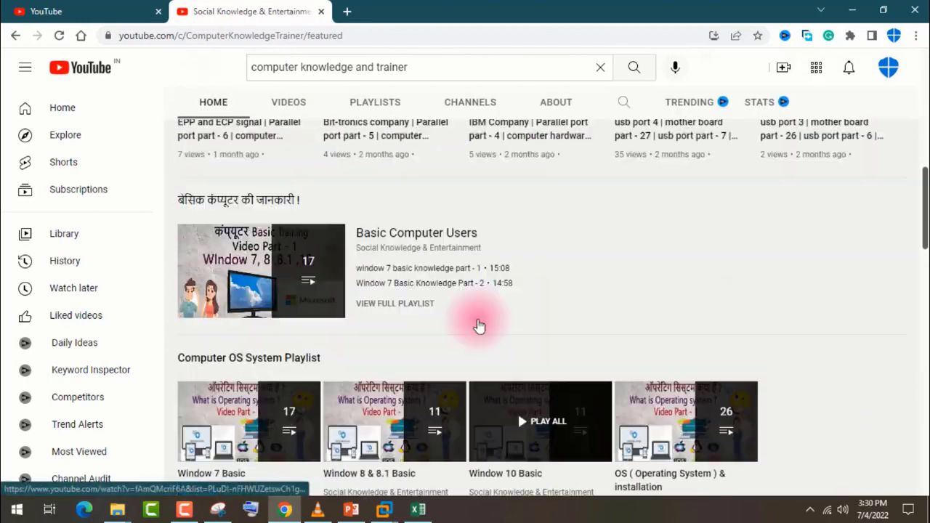
scroll(479, 326, up, 6)
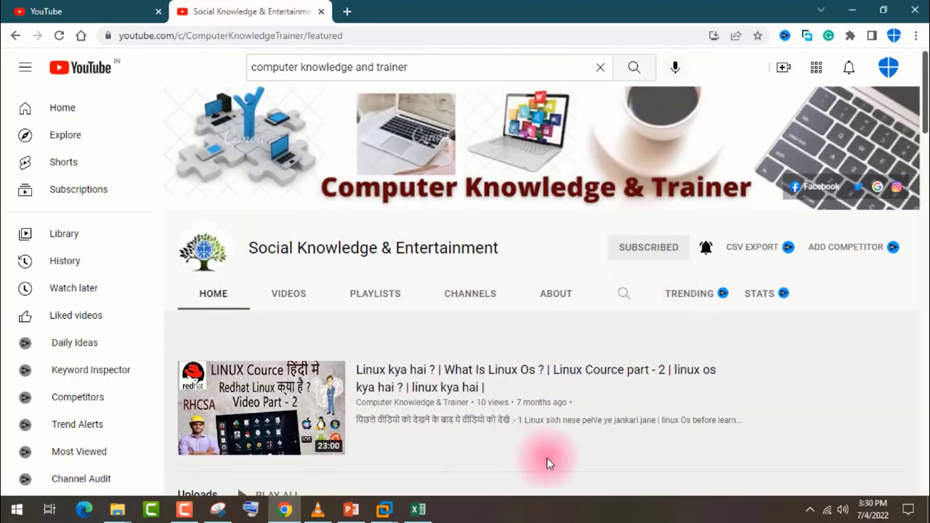